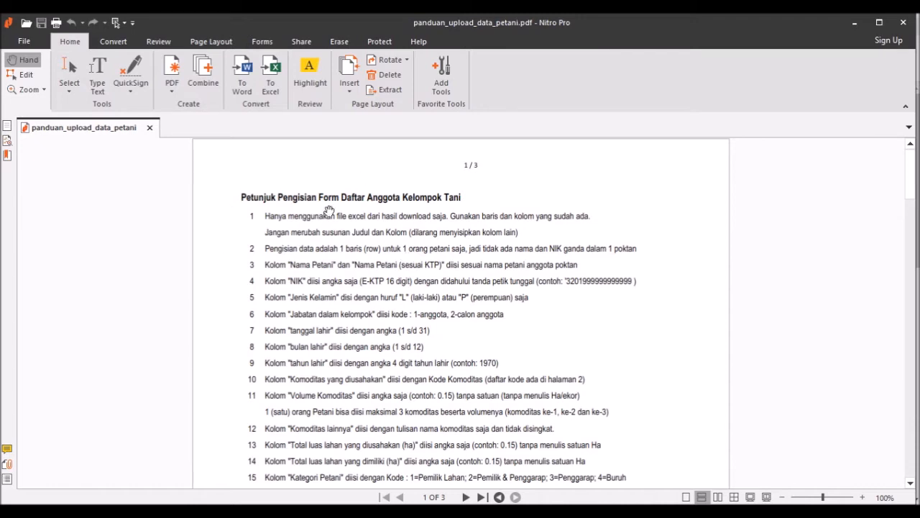
Step: In SIMLUHTAN's Kelompok Tani list, open the BOJONG SARUNG member page under Lebakgedong
{"action": "scroll", "coordinate": [389, 309], "scroll_direction": "down", "scroll_amount": 8}
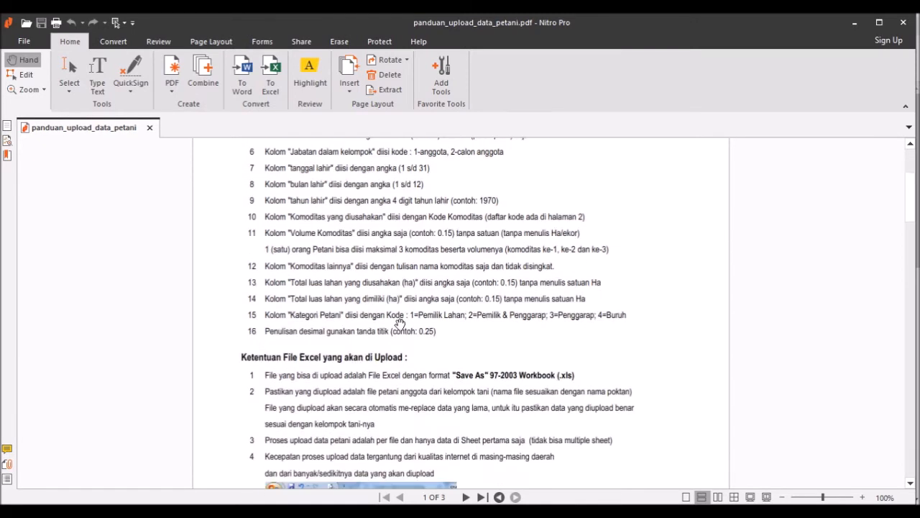
{"action": "scroll", "coordinate": [400, 317], "scroll_direction": "down", "scroll_amount": 10}
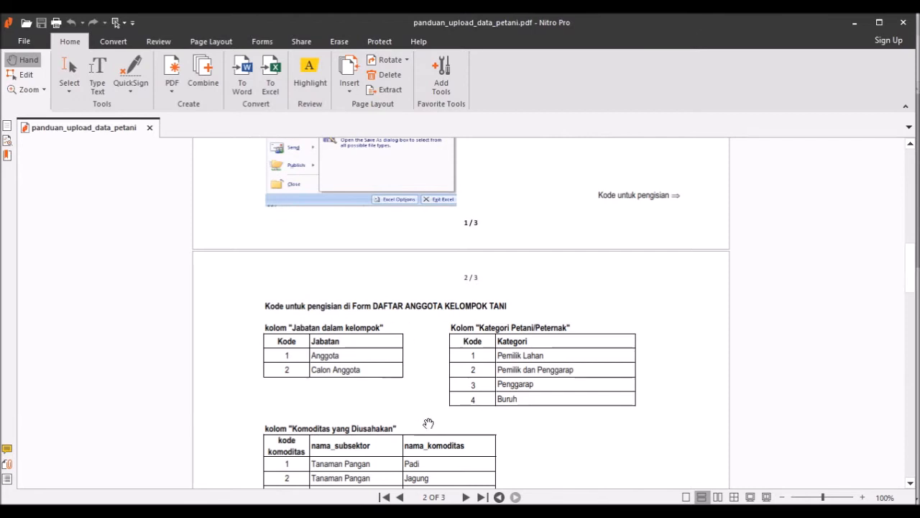
{"action": "scroll", "coordinate": [475, 371], "scroll_direction": "down", "scroll_amount": 5}
{"action": "scroll", "coordinate": [486, 349], "scroll_direction": "down", "scroll_amount": 10}
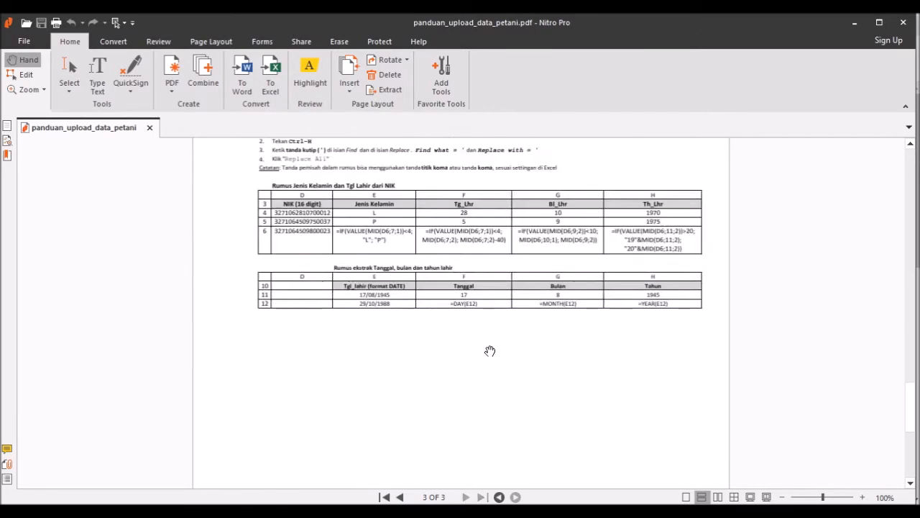
{"action": "scroll", "coordinate": [490, 348], "scroll_direction": "up", "scroll_amount": 2}
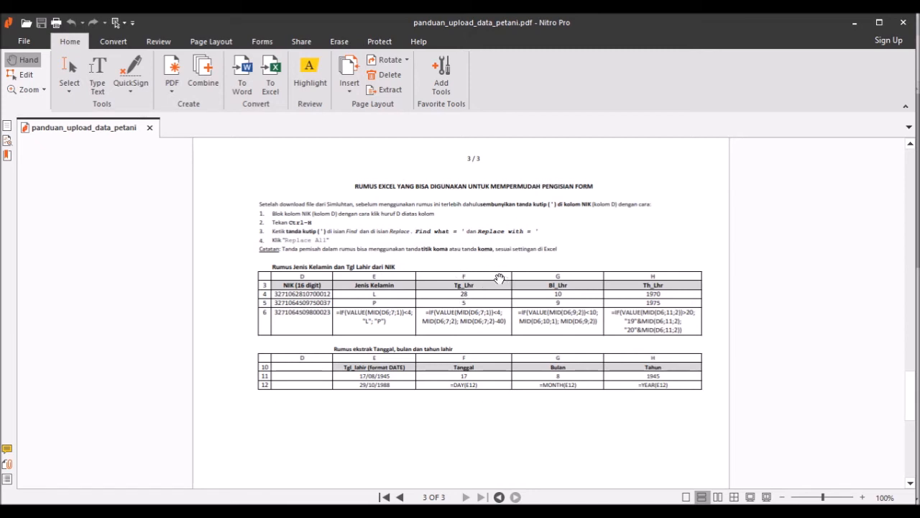
{"action": "scroll", "coordinate": [499, 279], "scroll_direction": "up", "scroll_amount": 10}
{"action": "scroll", "coordinate": [508, 281], "scroll_direction": "up", "scroll_amount": 10}
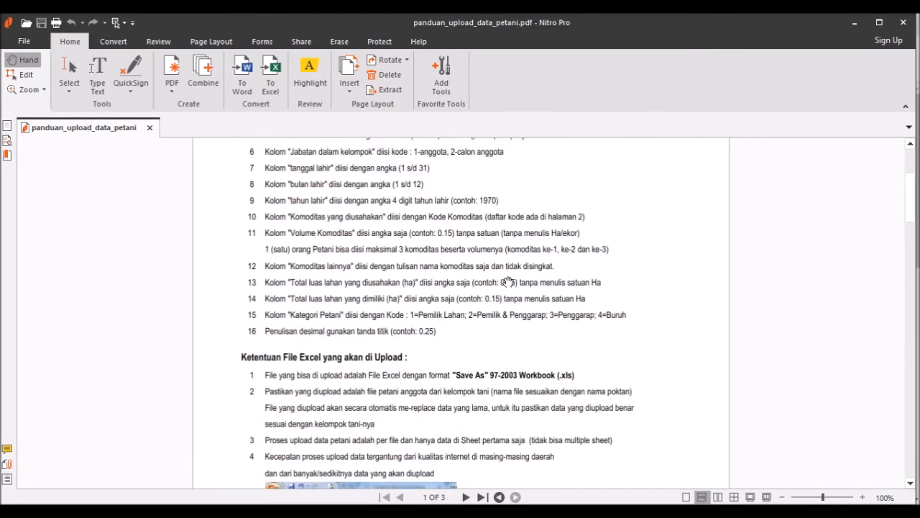
{"action": "scroll", "coordinate": [507, 281], "scroll_direction": "up", "scroll_amount": 2}
{"action": "scroll", "coordinate": [507, 281], "scroll_direction": "up", "scroll_amount": 2}
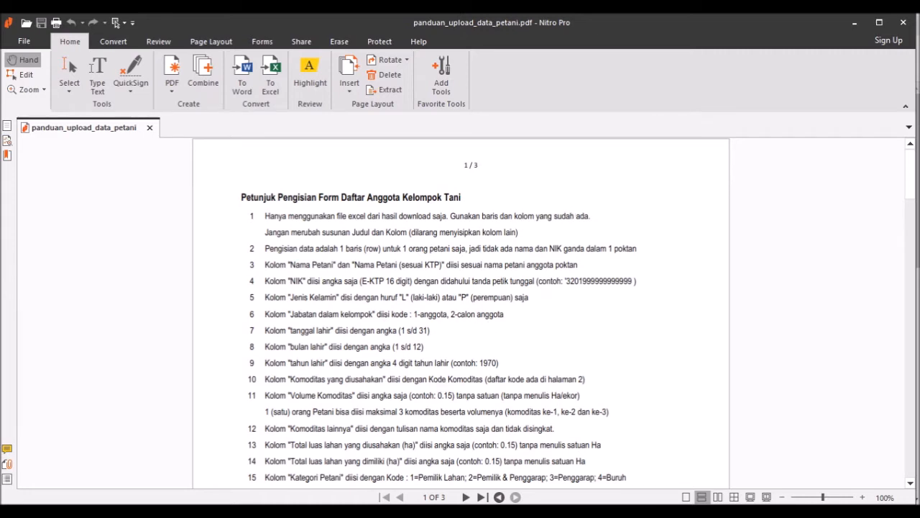
{"action": "key", "text": "alt+Tab"}
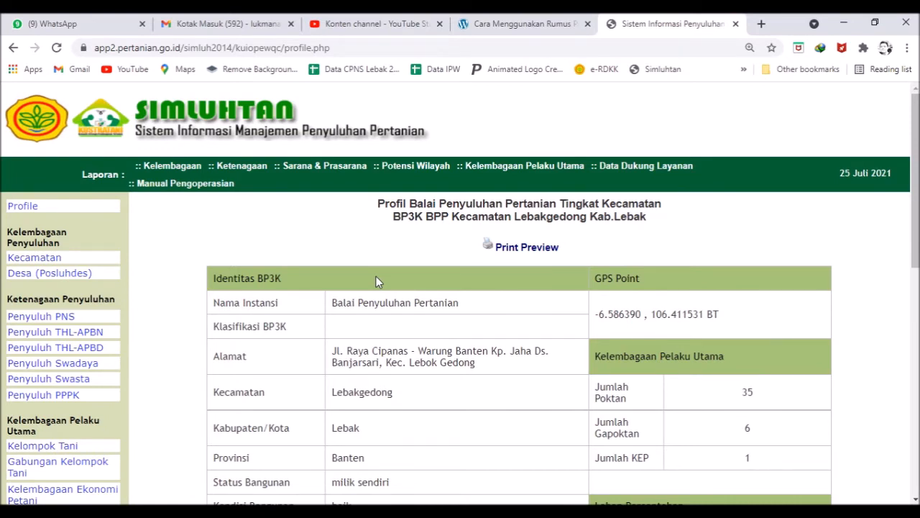
{"action": "left_click", "coordinate": [45, 449]}
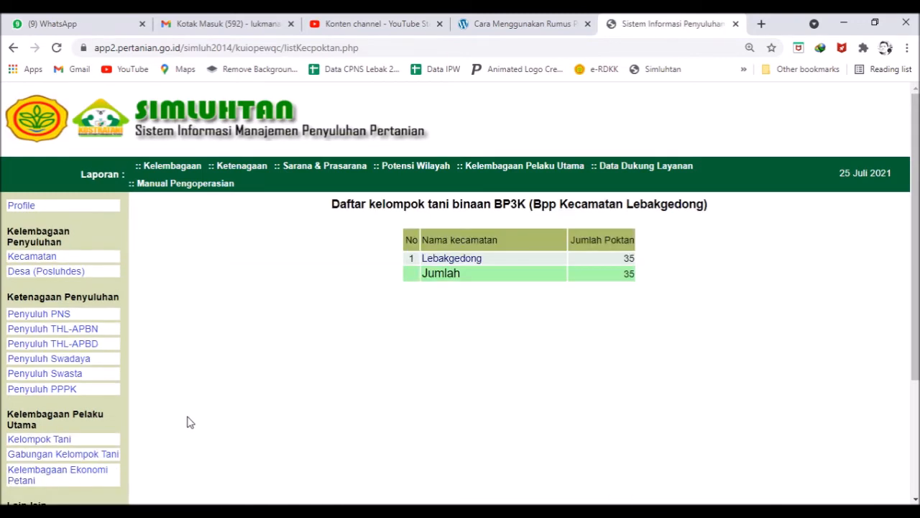
{"action": "left_click", "coordinate": [467, 263]}
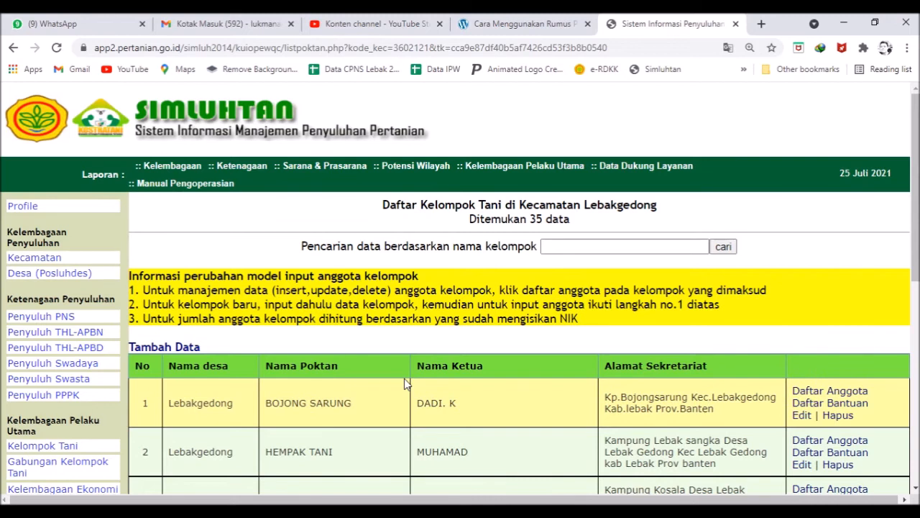
{"action": "scroll", "coordinate": [394, 418], "scroll_direction": "down", "scroll_amount": 1}
{"action": "scroll", "coordinate": [392, 417], "scroll_direction": "down", "scroll_amount": 4}
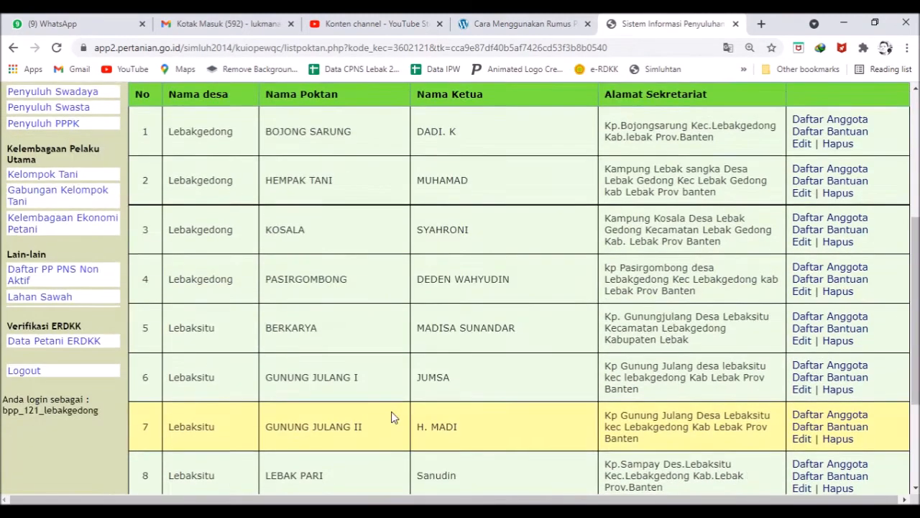
{"action": "scroll", "coordinate": [397, 413], "scroll_direction": "up", "scroll_amount": 5}
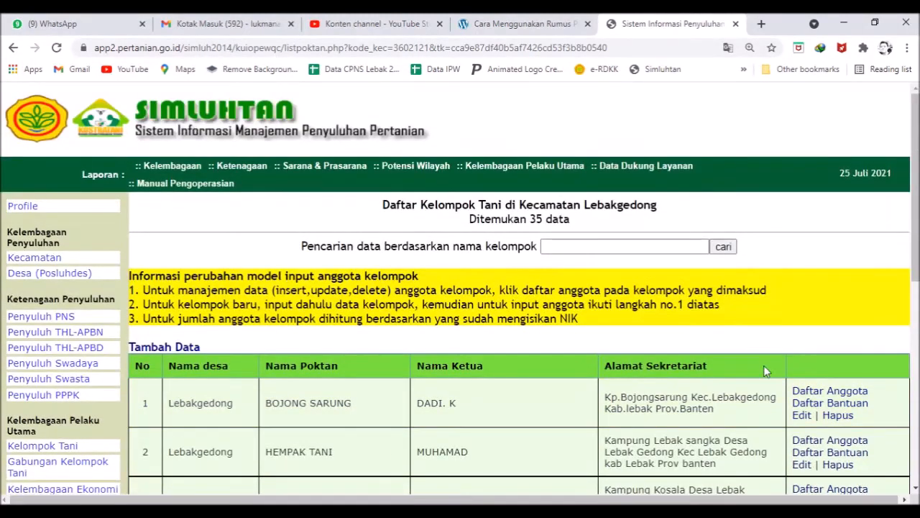
{"action": "left_click", "coordinate": [831, 391]}
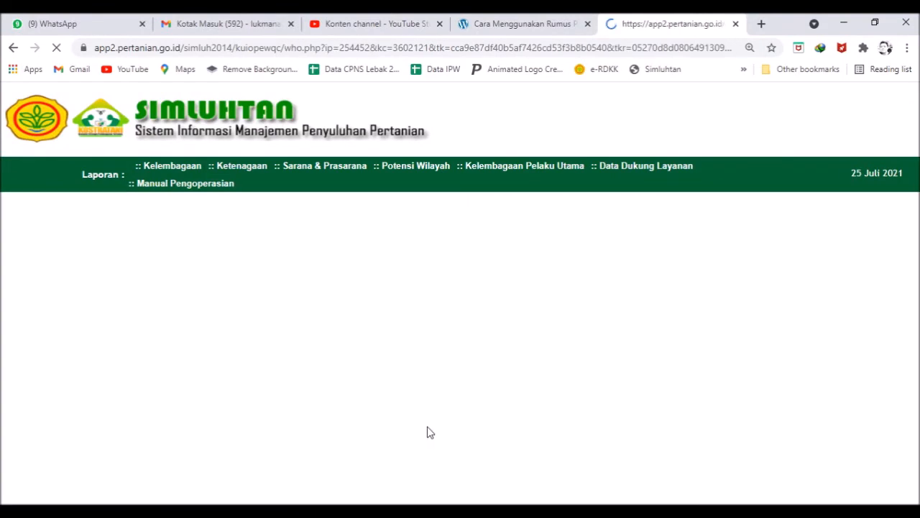
Step: Open '1.Petunjuk Upload Data Petani' from the member page
{"action": "scroll", "coordinate": [458, 432], "scroll_direction": "down", "scroll_amount": 2}
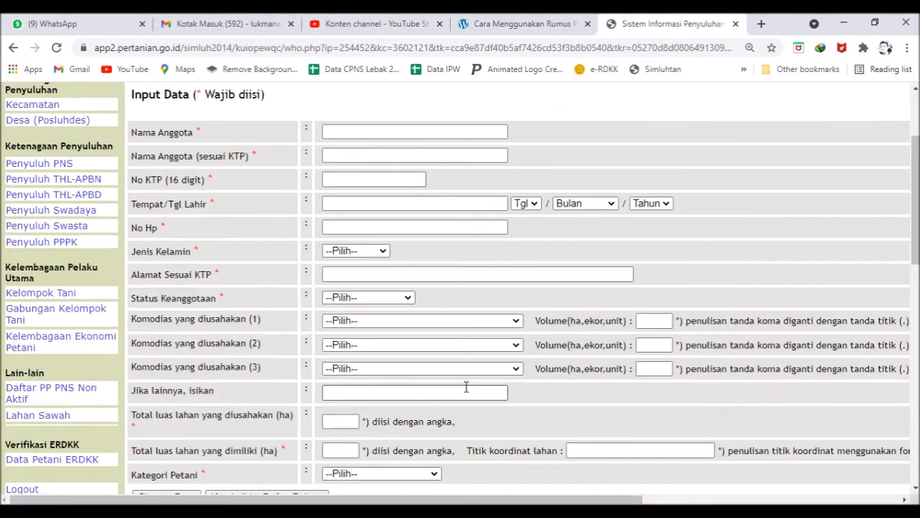
{"action": "scroll", "coordinate": [465, 387], "scroll_direction": "down", "scroll_amount": 2}
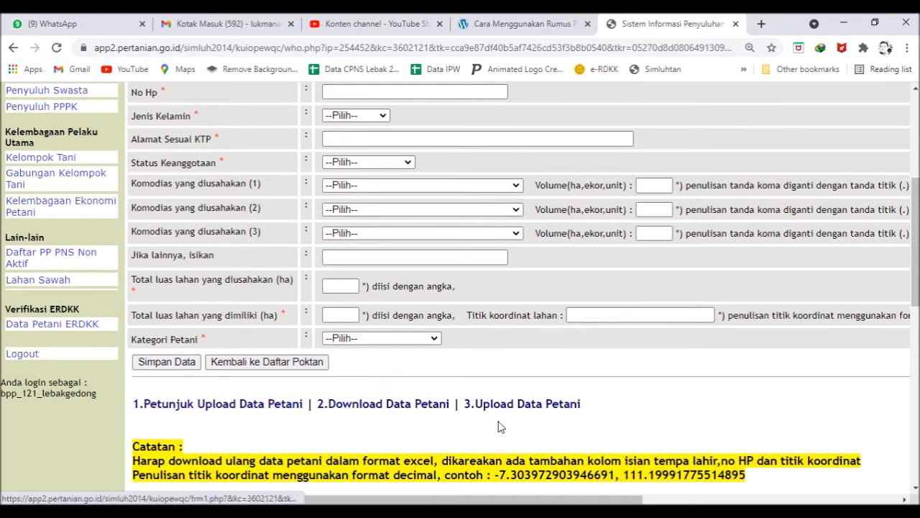
{"action": "left_click", "coordinate": [239, 408]}
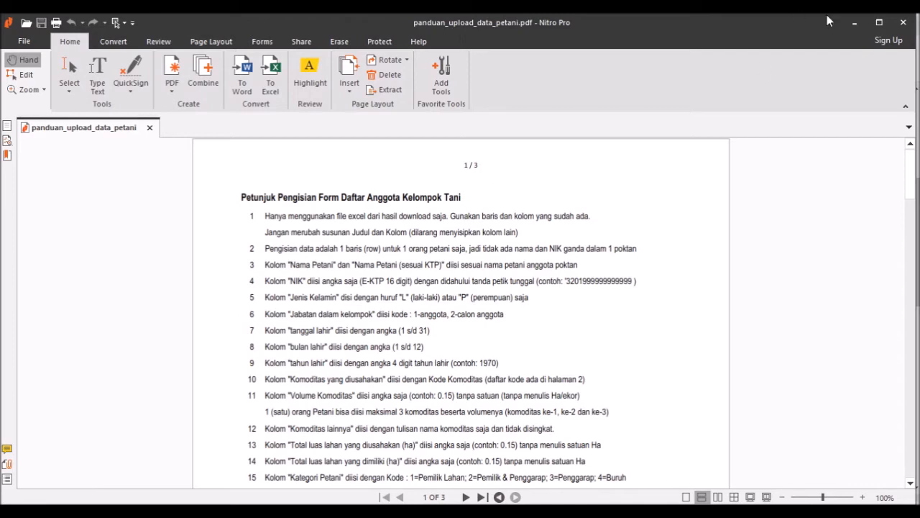
Step: Minimize the upload guide PDF and return to the SIMLUHTAN member entry form
{"action": "left_click", "coordinate": [854, 23]}
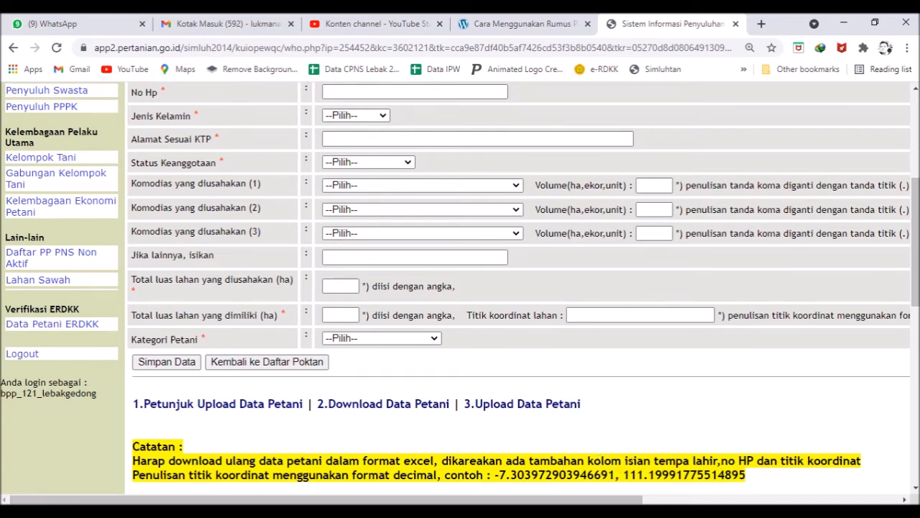
{"action": "left_click", "coordinate": [464, 512]}
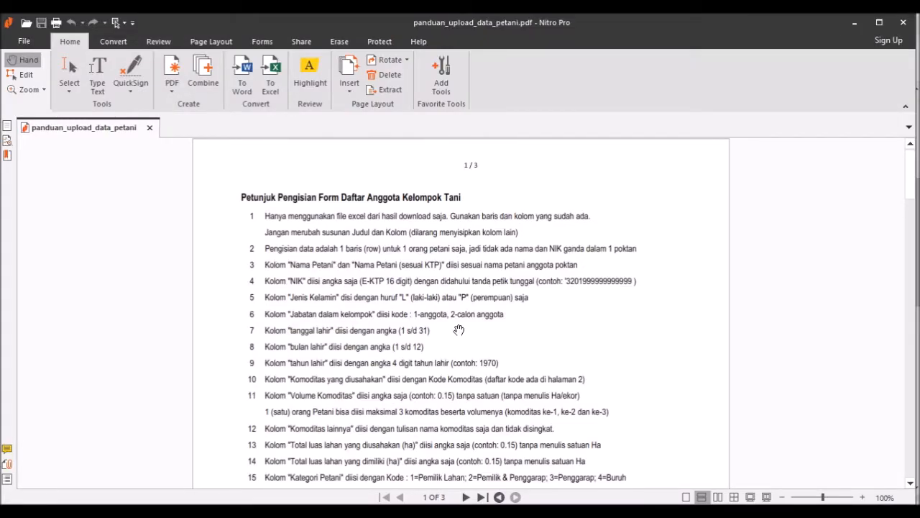
{"action": "scroll", "coordinate": [458, 330], "scroll_direction": "down", "scroll_amount": 2}
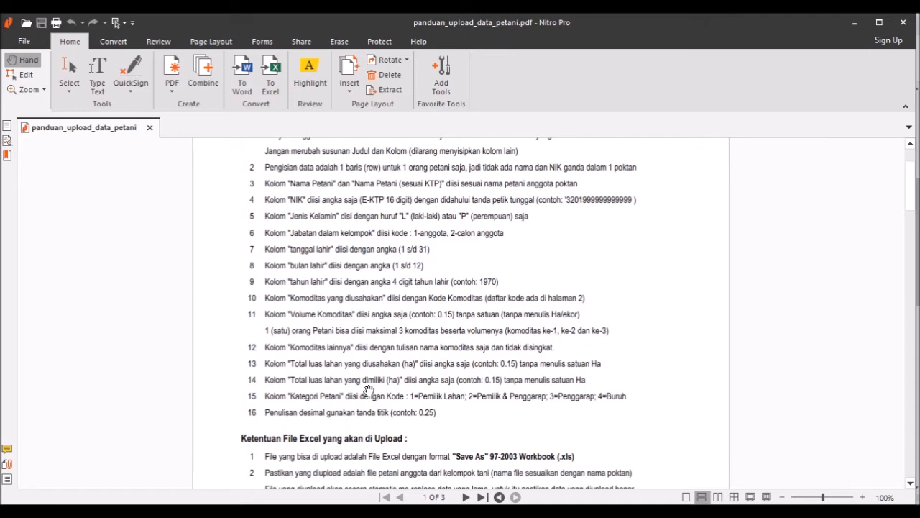
{"action": "left_click", "coordinate": [395, 512]}
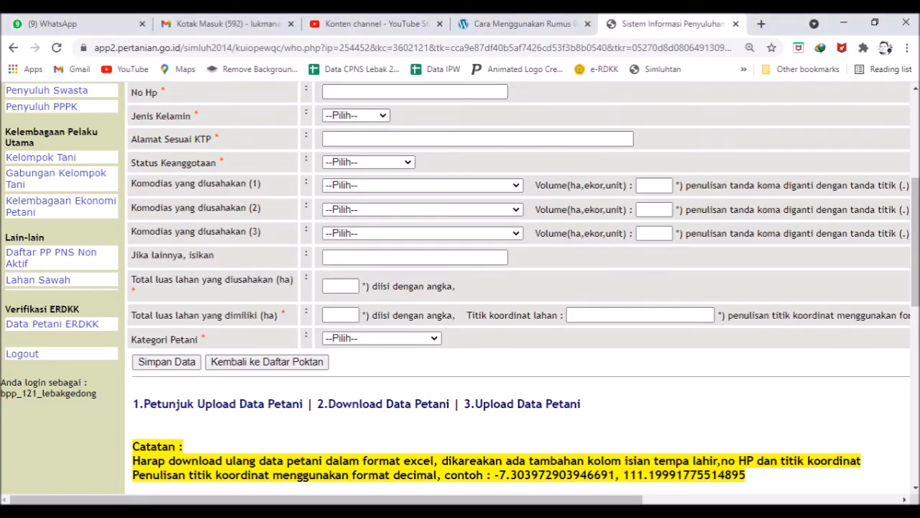
Step: Bring panduan_upload_data_petani.pdf back to the front in Nitro Pro
{"action": "left_click", "coordinate": [410, 512]}
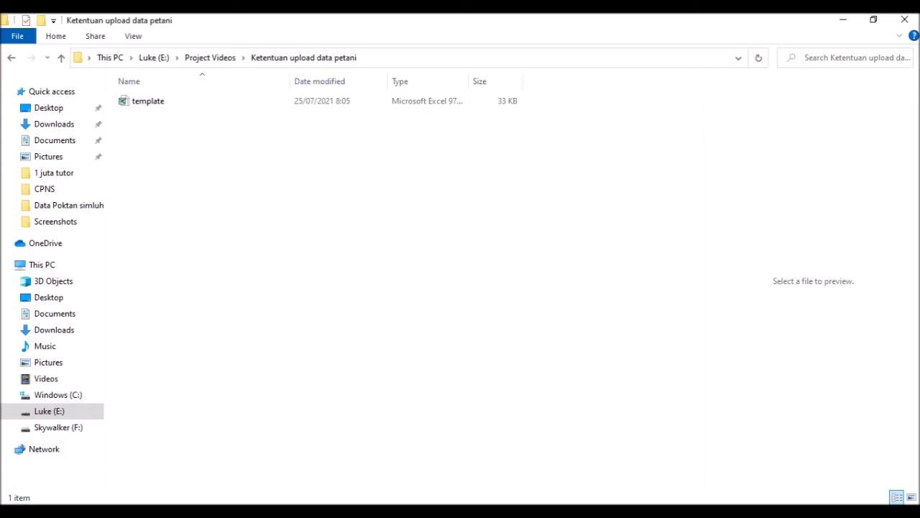
{"action": "left_click", "coordinate": [431, 511]}
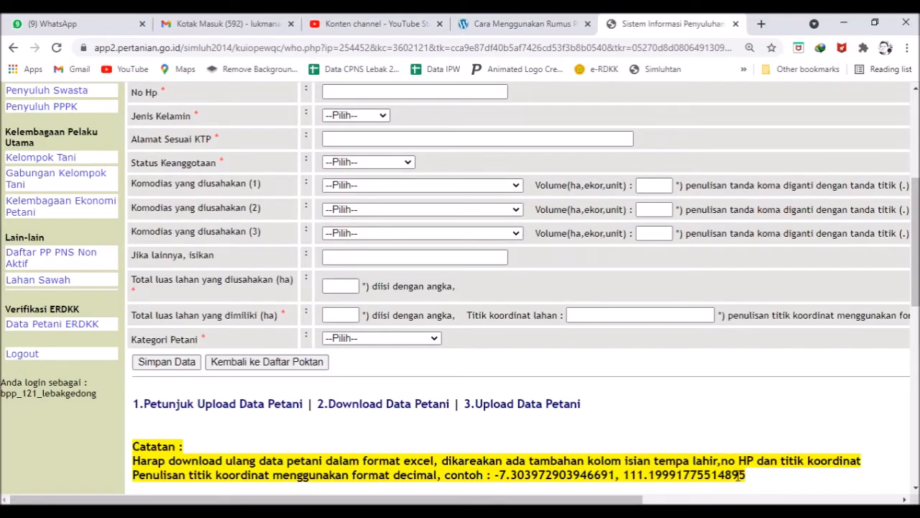
{"action": "mouse_move", "coordinate": [421, 512]}
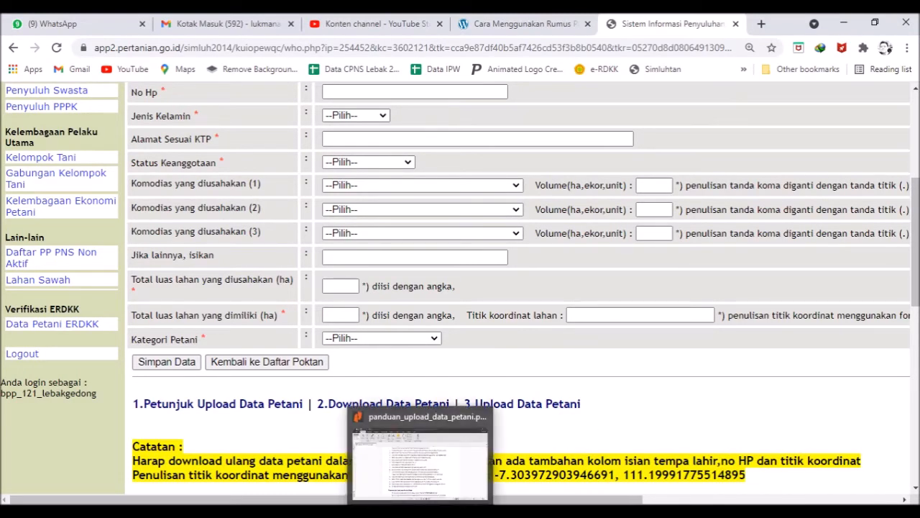
{"action": "left_click", "coordinate": [417, 419]}
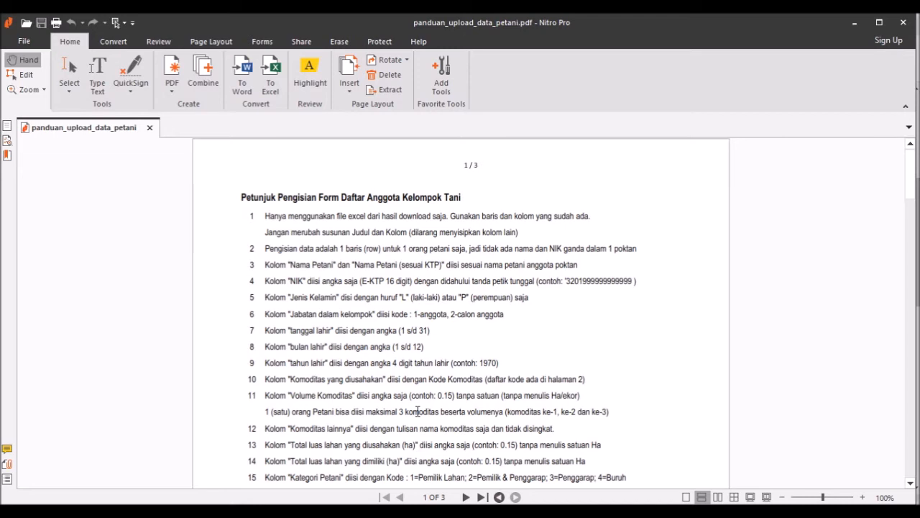
{"action": "scroll", "coordinate": [366, 413], "scroll_direction": "down", "scroll_amount": 3}
{"action": "scroll", "coordinate": [366, 414], "scroll_direction": "up", "scroll_amount": 3}
{"action": "left_click", "coordinate": [472, 511]}
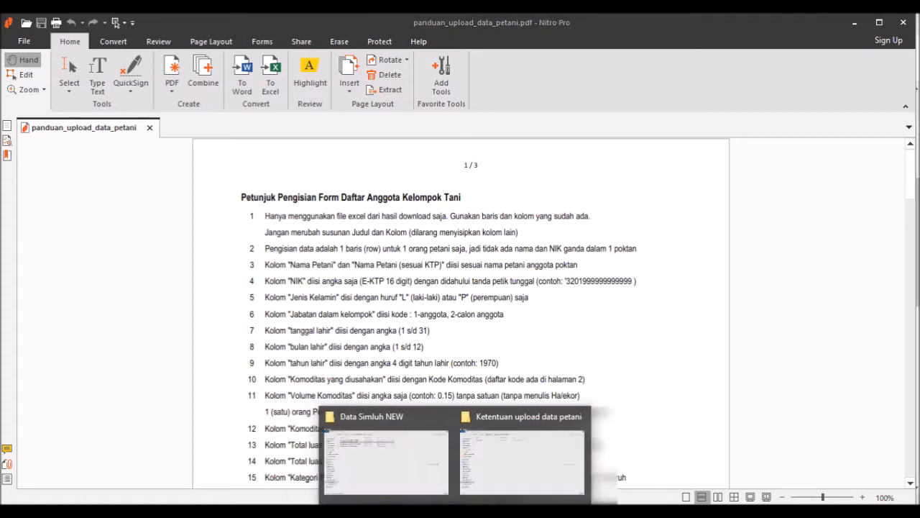
Step: Open the template workbook from the Ketentuan upload data petani folder
{"action": "left_click", "coordinate": [533, 457]}
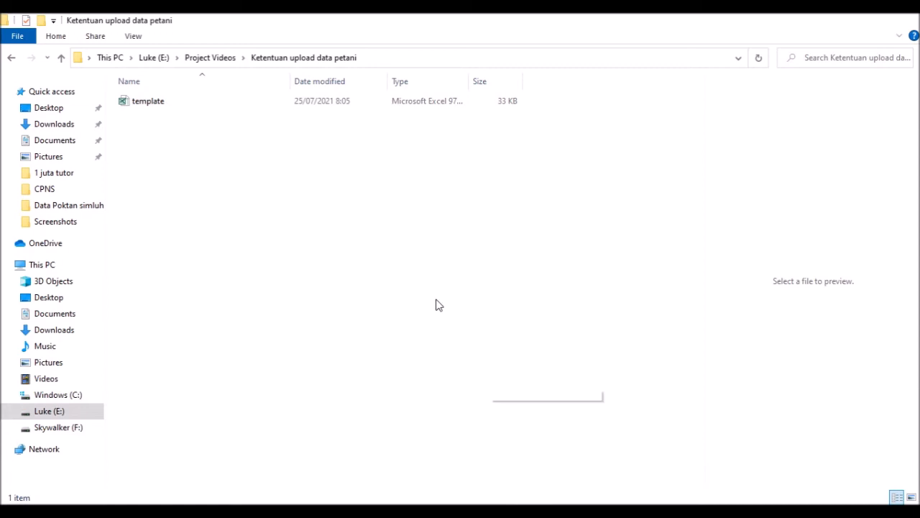
{"action": "double_click", "coordinate": [348, 109]}
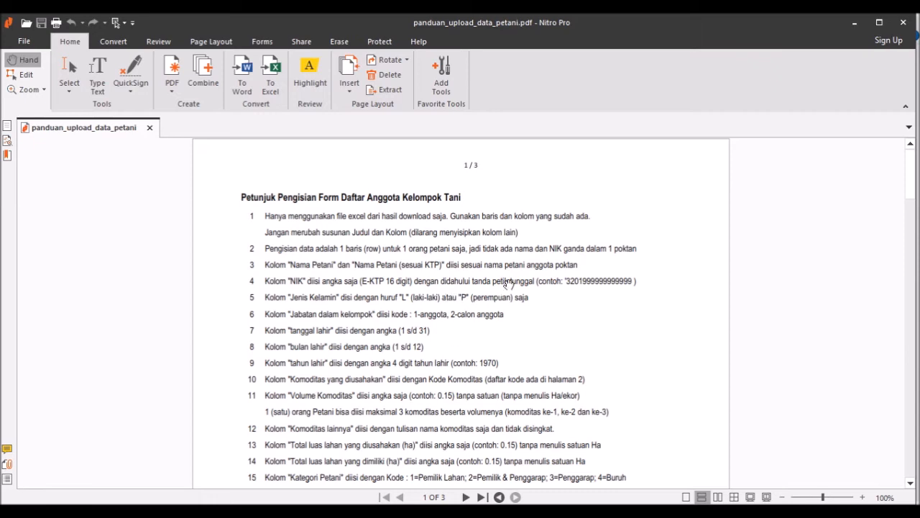
Step: Switch from the PDF guide to the template workbook in Excel
{"action": "scroll", "coordinate": [497, 296], "scroll_direction": "down", "scroll_amount": 1}
{"action": "key", "text": "alt+Tab"}
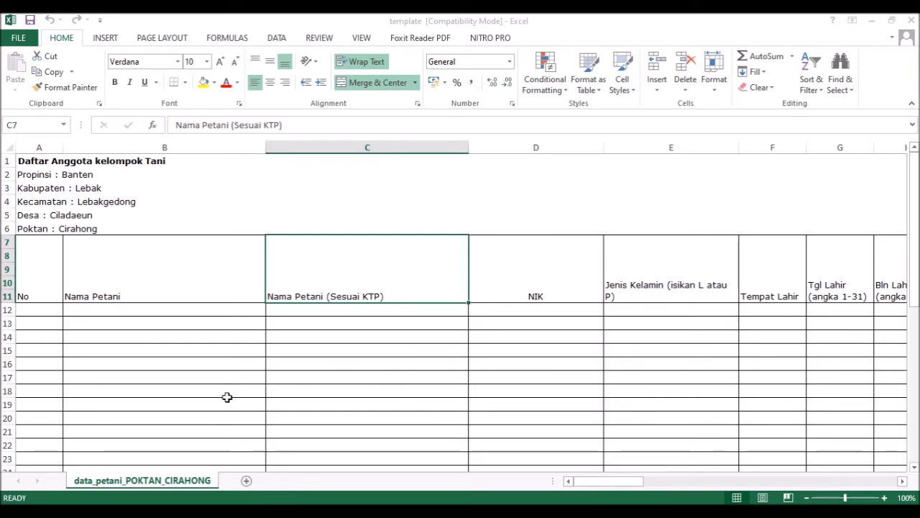
{"action": "left_click", "coordinate": [44, 286]}
{"action": "left_click", "coordinate": [176, 265]}
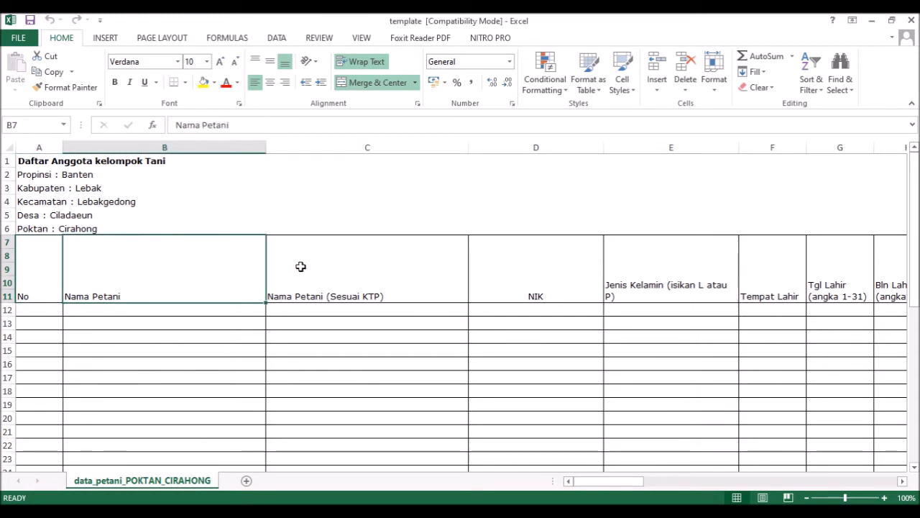
{"action": "left_click", "coordinate": [339, 272]}
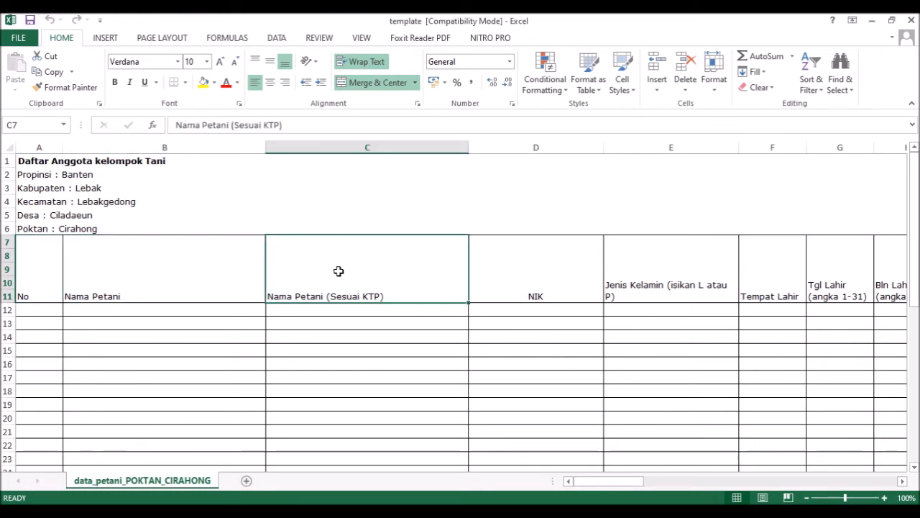
{"action": "left_click", "coordinate": [554, 273]}
{"action": "left_click", "coordinate": [659, 266]}
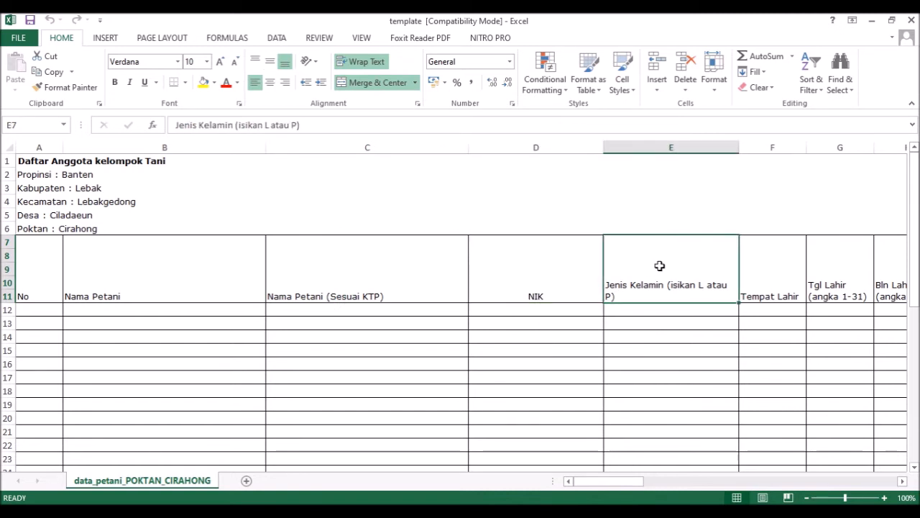
{"action": "left_click", "coordinate": [795, 265]}
{"action": "key", "text": "Right"}
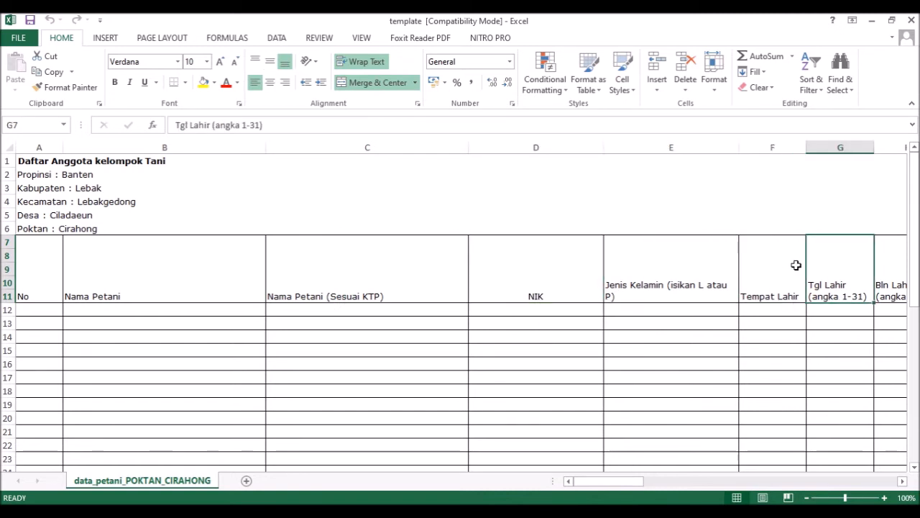
{"action": "key", "text": "Right"}
{"action": "key", "text": "Right"}
{"action": "key", "text": "Right"}
{"action": "key", "text": "Left"}
{"action": "key", "text": "Right"}
{"action": "key", "text": "Right"}
{"action": "key", "text": "Right"}
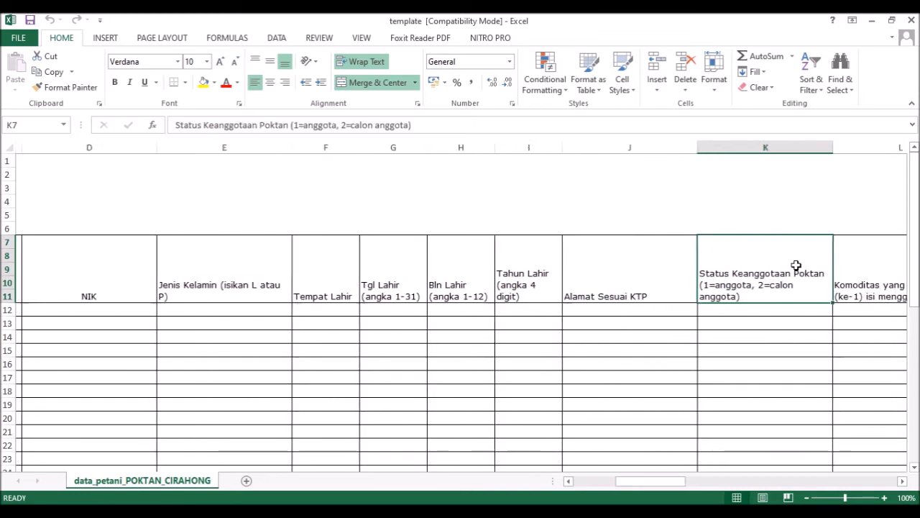
{"action": "key", "text": "Right"}
{"action": "key", "text": "Right"}
{"action": "key", "text": "Right"}
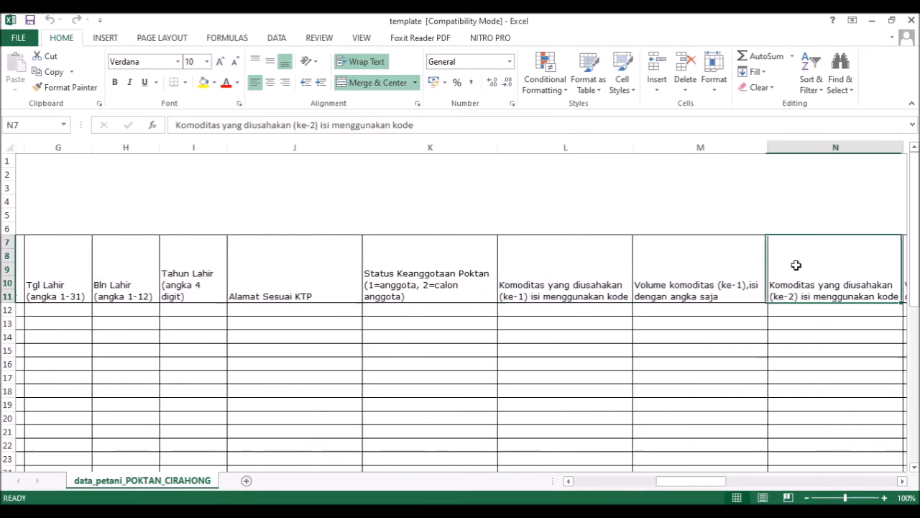
{"action": "key", "text": "Right"}
{"action": "key", "text": "Right"}
{"action": "key", "text": "Right"}
{"action": "key", "text": "Right"}
{"action": "key", "text": "Right"}
{"action": "key", "text": "Right"}
{"action": "key", "text": "Right"}
{"action": "key", "text": "Right"}
{"action": "key", "text": "Right"}
{"action": "key", "text": "Right"}
{"action": "key", "text": "Right"}
{"action": "key", "text": "Right"}
{"action": "key", "text": "Right"}
{"action": "key", "text": "Right"}
{"action": "key", "text": "Right"}
{"action": "key", "text": "Right"}
{"action": "key", "text": "Right"}
{"action": "key", "text": "Right"}
{"action": "key", "text": "Right"}
{"action": "key", "text": "Right"}
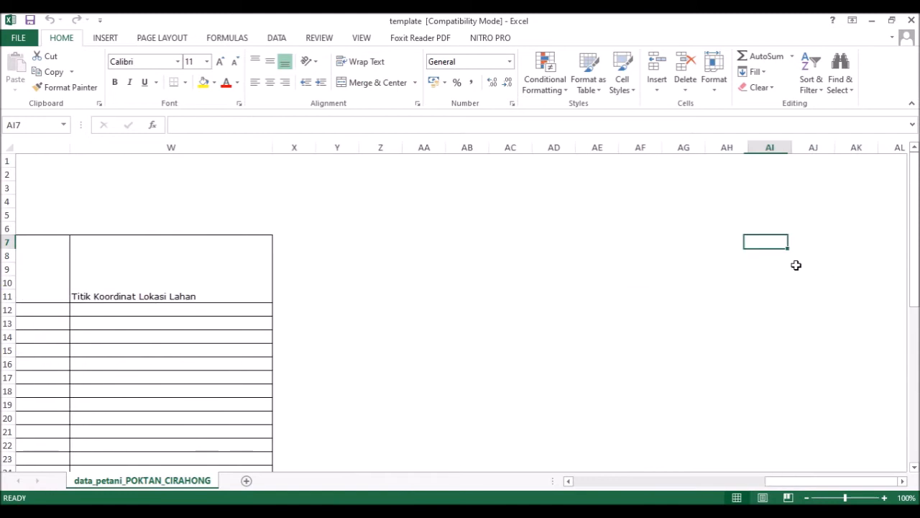
{"action": "key", "text": "Left"}
{"action": "key", "text": "Left"}
{"action": "key", "text": "Left"}
{"action": "key", "text": "Left"}
{"action": "key", "text": "Left"}
{"action": "key", "text": "Left"}
{"action": "key", "text": "Left"}
{"action": "key", "text": "Left"}
{"action": "key", "text": "Left"}
{"action": "key", "text": "Left"}
{"action": "key", "text": "Left"}
{"action": "key", "text": "Left"}
{"action": "key", "text": "Left"}
{"action": "key", "text": "Left"}
{"action": "key", "text": "Left"}
{"action": "key", "text": "Left"}
{"action": "key", "text": "Left"}
{"action": "key", "text": "Left"}
{"action": "key", "text": "Left"}
{"action": "key", "text": "Left"}
{"action": "key", "text": "Left"}
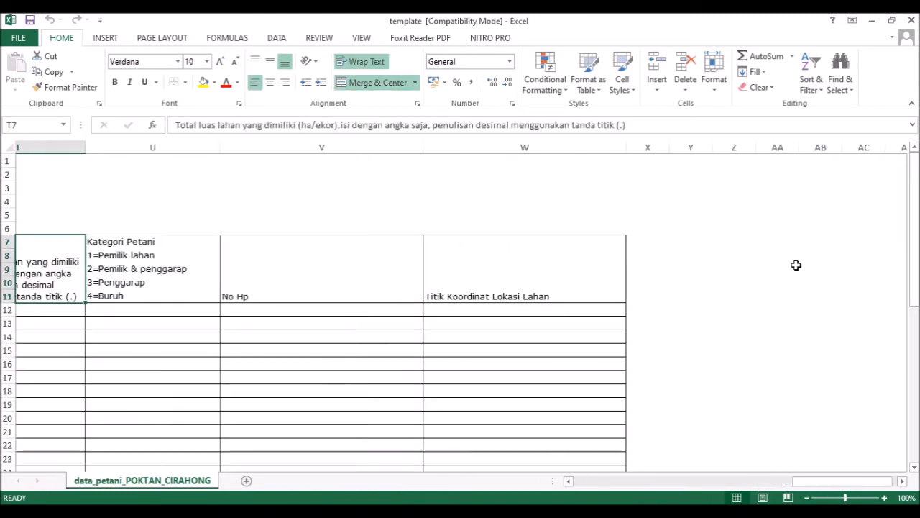
{"action": "key", "text": "Right"}
{"action": "key", "text": "Right"}
{"action": "key", "text": "Right"}
{"action": "key", "text": "Left"}
{"action": "key", "text": "Left"}
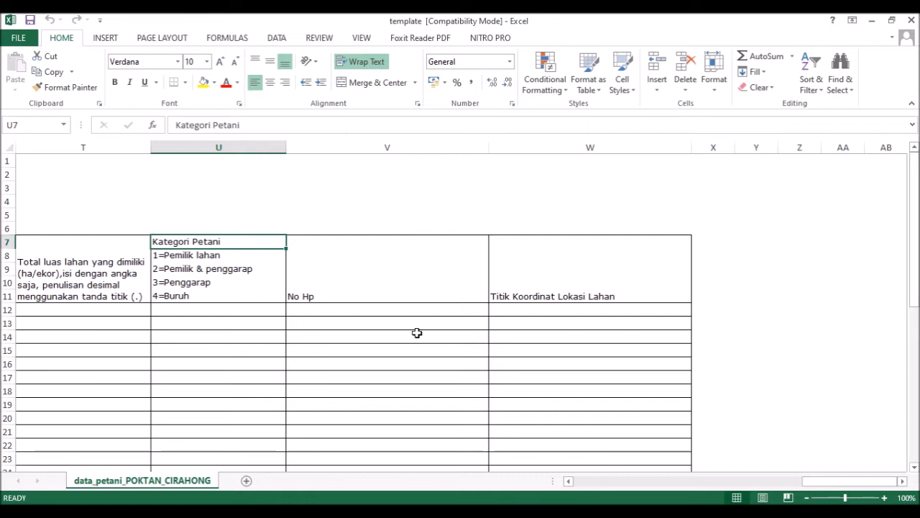
{"action": "left_click", "coordinate": [219, 268]}
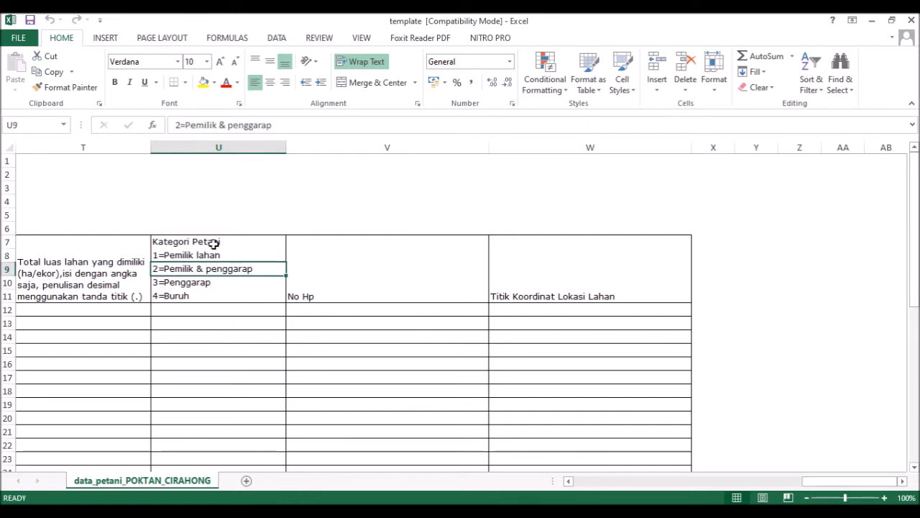
{"action": "left_click", "coordinate": [214, 243]}
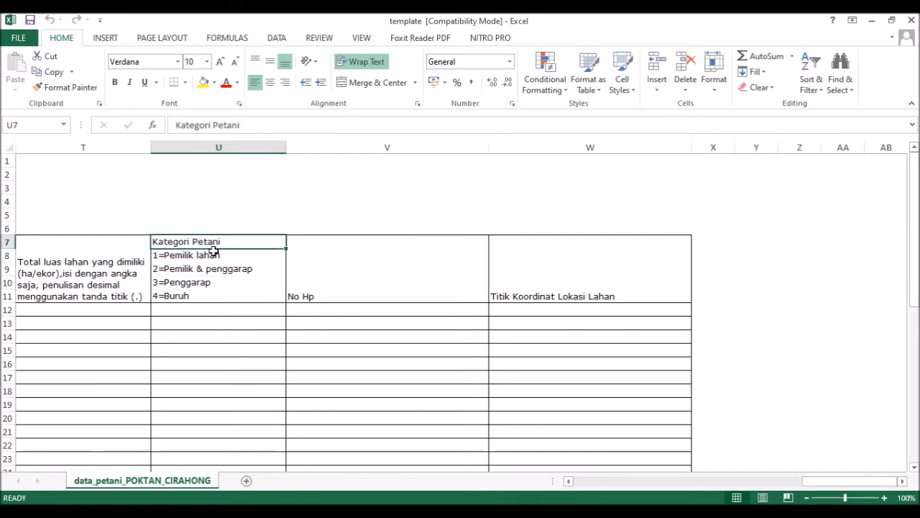
{"action": "left_click", "coordinate": [446, 262]}
{"action": "left_click", "coordinate": [587, 270]}
{"action": "key", "text": "Left"}
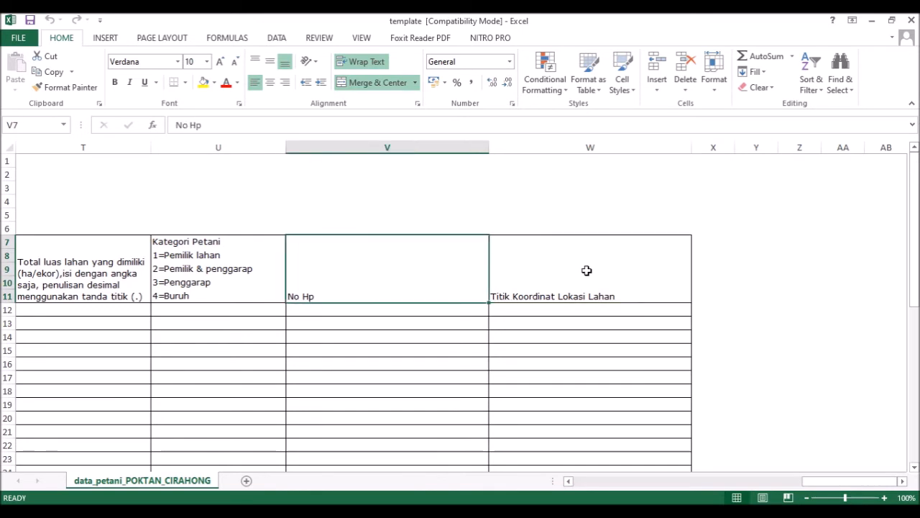
{"action": "key", "text": "Left"}
{"action": "key", "text": "Left"}
{"action": "key", "text": "Left"}
{"action": "key", "text": "Left"}
{"action": "key", "text": "Left"}
{"action": "key", "text": "Left"}
{"action": "key", "text": "Left"}
{"action": "key", "text": "Left"}
{"action": "key", "text": "Left"}
{"action": "key", "text": "Left"}
{"action": "key", "text": "Left"}
{"action": "key", "text": "Left"}
{"action": "key", "text": "Left"}
{"action": "key", "text": "Left"}
{"action": "key", "text": "Left"}
{"action": "key", "text": "Left"}
{"action": "key", "text": "Left"}
{"action": "key", "text": "Left"}
{"action": "key", "text": "Left"}
{"action": "key", "text": "Left"}
{"action": "key", "text": "Left"}
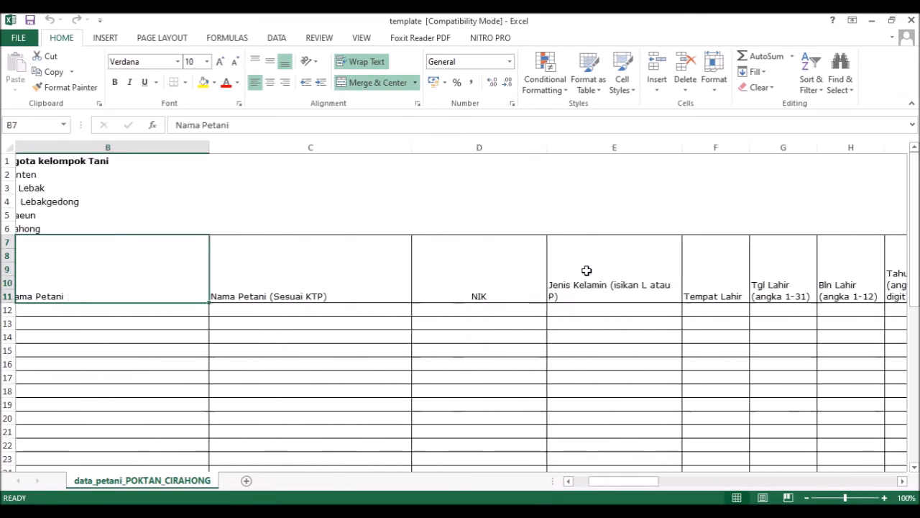
{"action": "key", "text": "Right"}
{"action": "key", "text": "Right"}
{"action": "key", "text": "Right"}
{"action": "key", "text": "Right"}
{"action": "key", "text": "Right"}
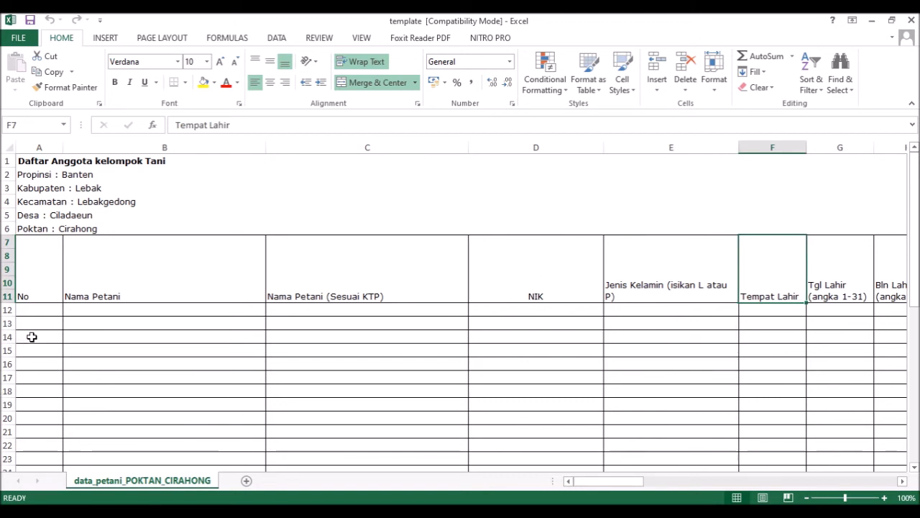
{"action": "left_click", "coordinate": [34, 311]}
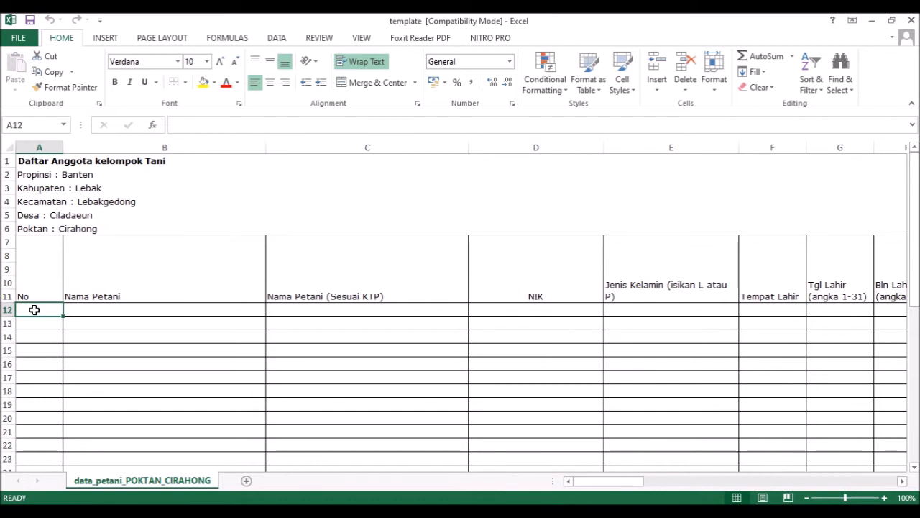
Step: Enter No 1 in A12 and the farmer's name in both B12 and C12
{"action": "type", "text": "1"}
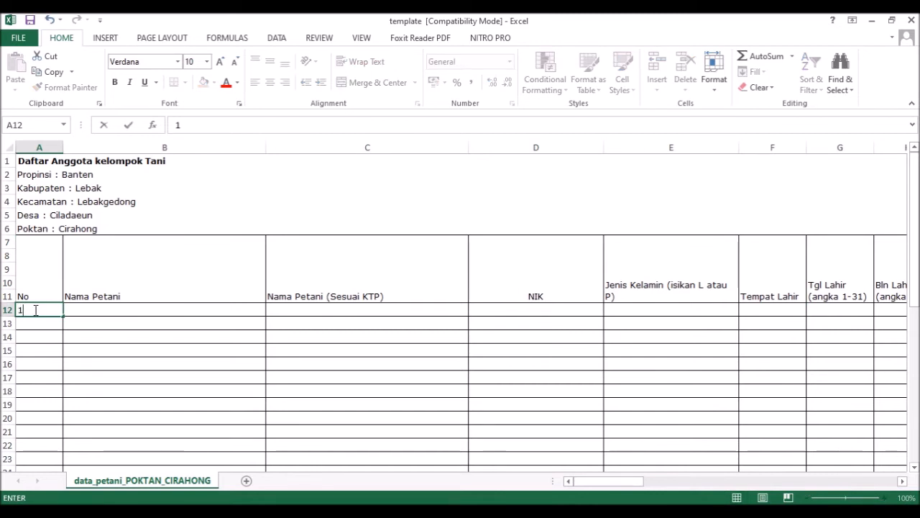
{"action": "key", "text": "Tab"}
{"action": "type", "text": "B"}
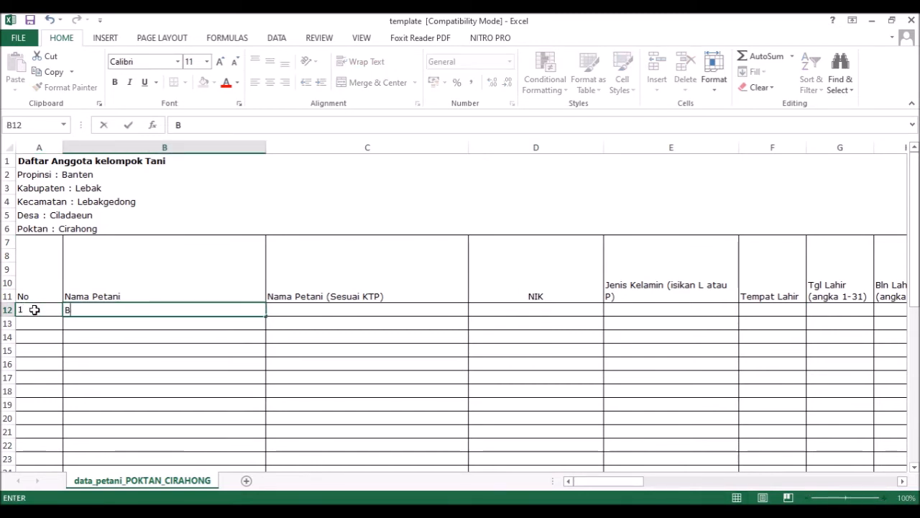
{"action": "type", "text": "ambang"}
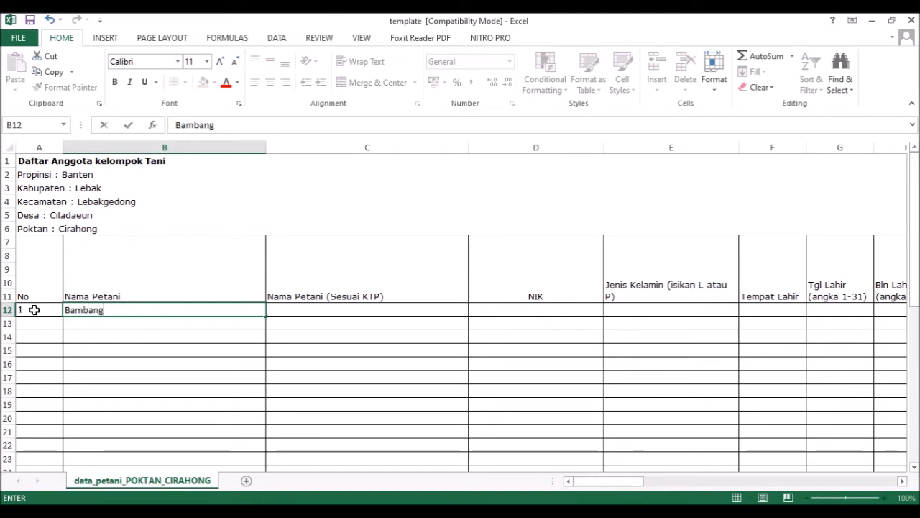
{"action": "key", "text": "Tab"}
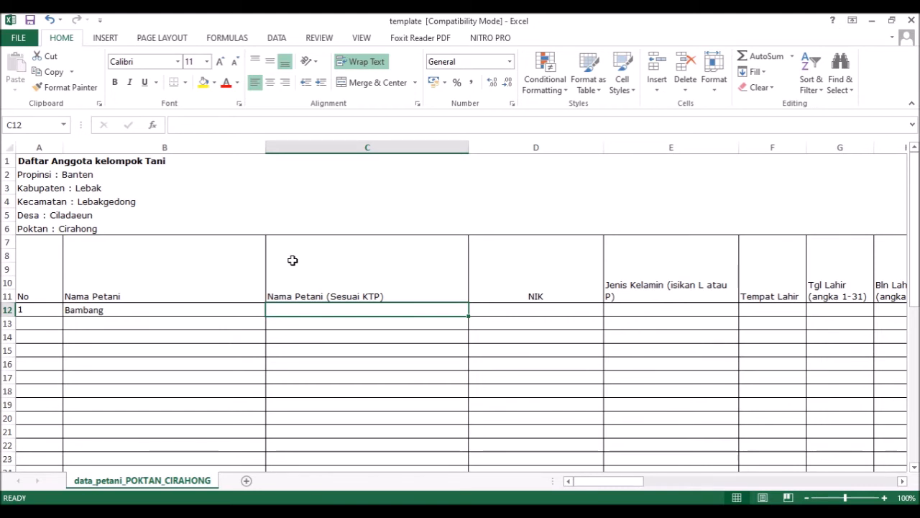
{"action": "left_click", "coordinate": [225, 309]}
{"action": "left_click", "coordinate": [282, 310]}
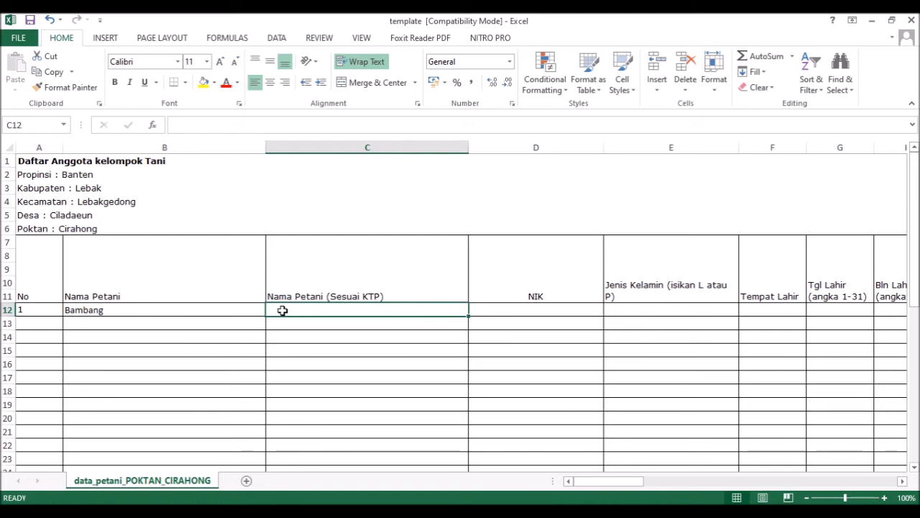
{"action": "type", "text": "Bambang"}
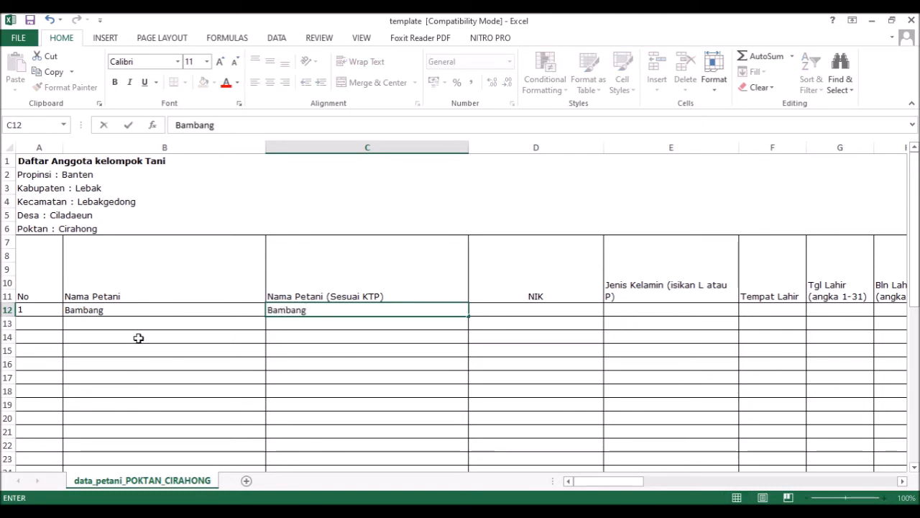
{"action": "left_click", "coordinate": [137, 312]}
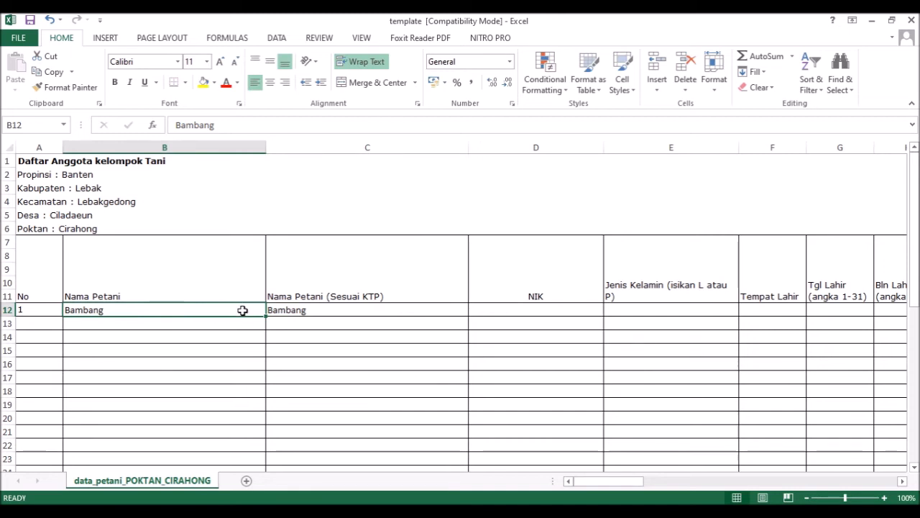
{"action": "left_click", "coordinate": [338, 312]}
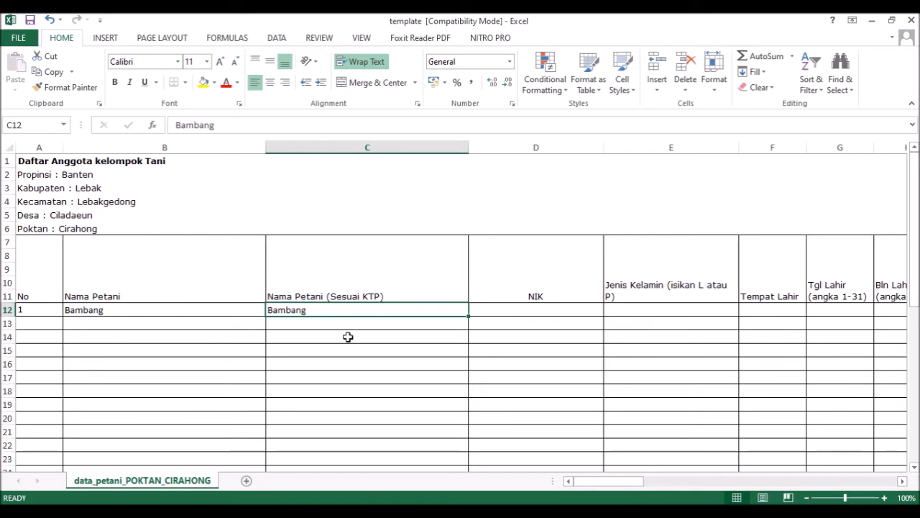
Step: Type the farmer's 16-digit NIK into D12 and recheck the stored value
{"action": "left_click", "coordinate": [511, 315]}
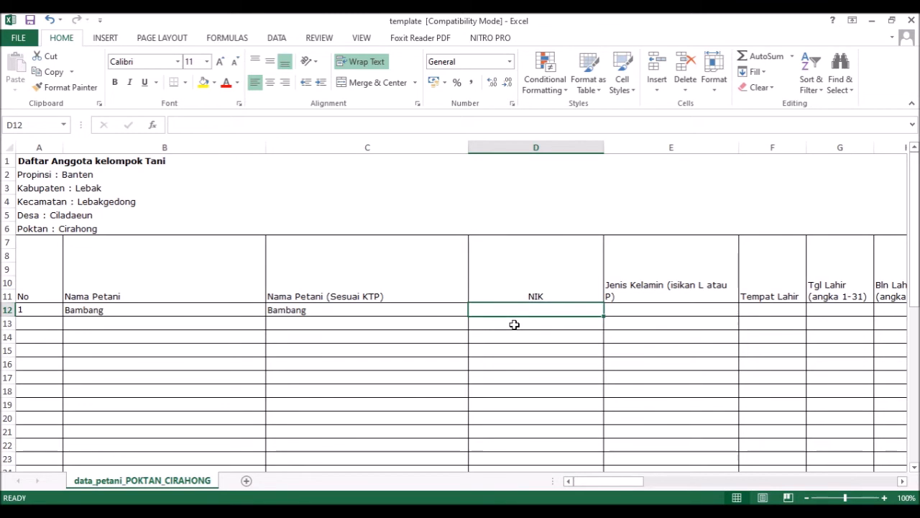
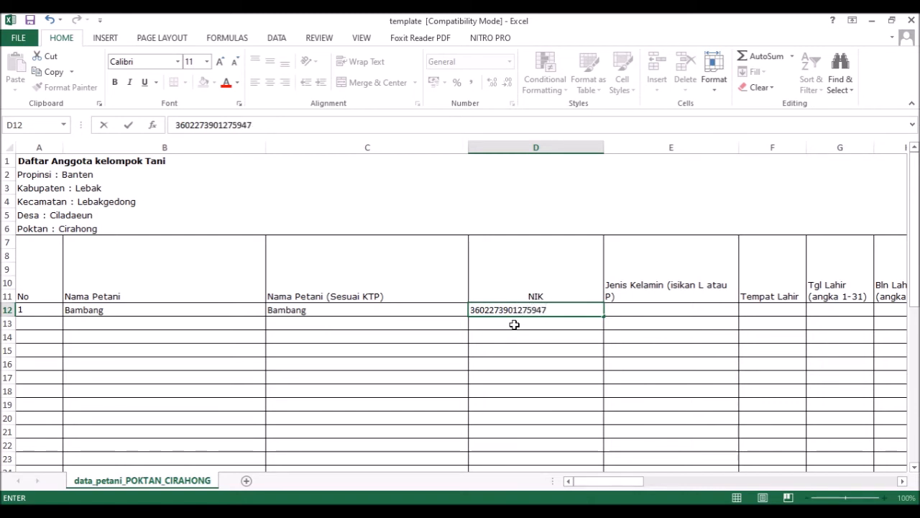
{"action": "left_click", "coordinate": [512, 350]}
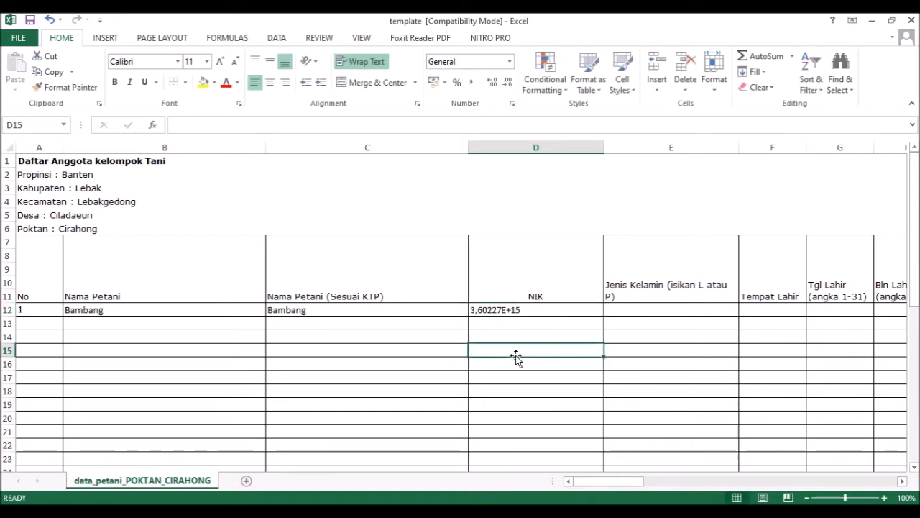
{"action": "left_click", "coordinate": [523, 310]}
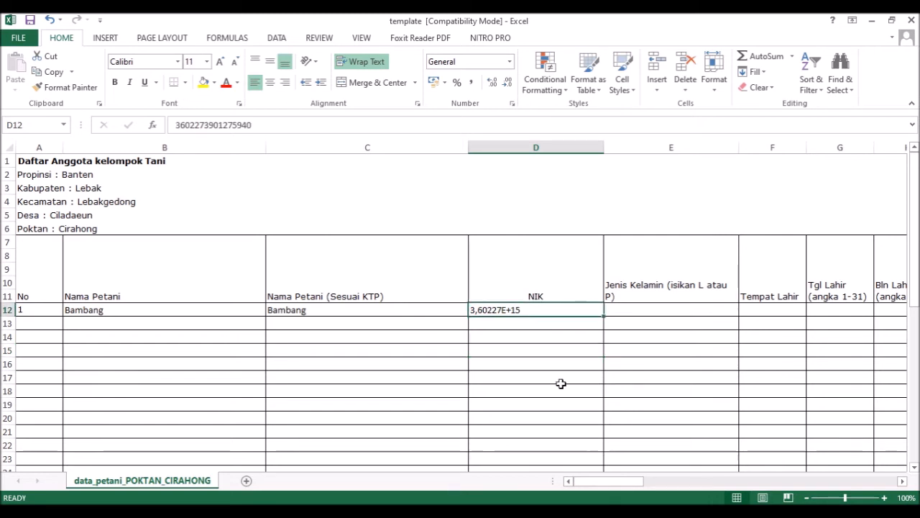
{"action": "left_click", "coordinate": [433, 467]}
{"action": "left_click", "coordinate": [176, 125]}
{"action": "type", "text": "'"}
{"action": "key", "text": "Return"}
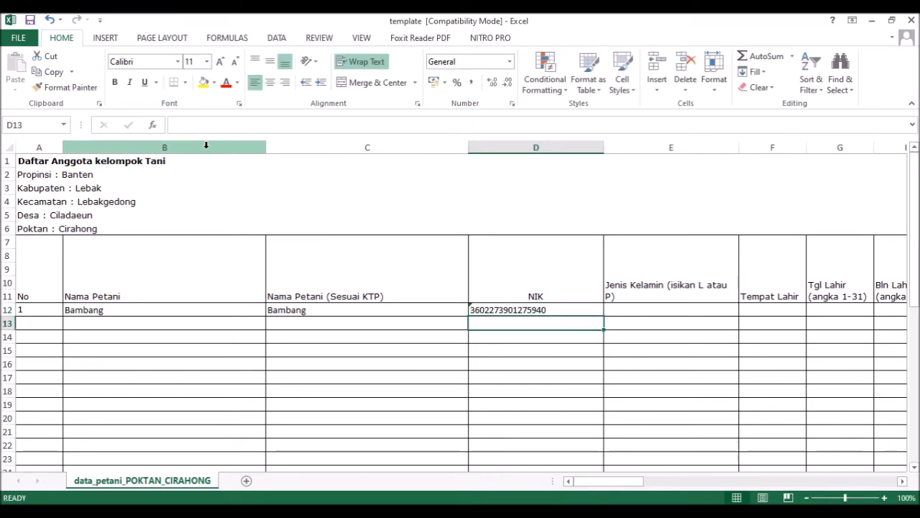
{"action": "left_click", "coordinate": [514, 309]}
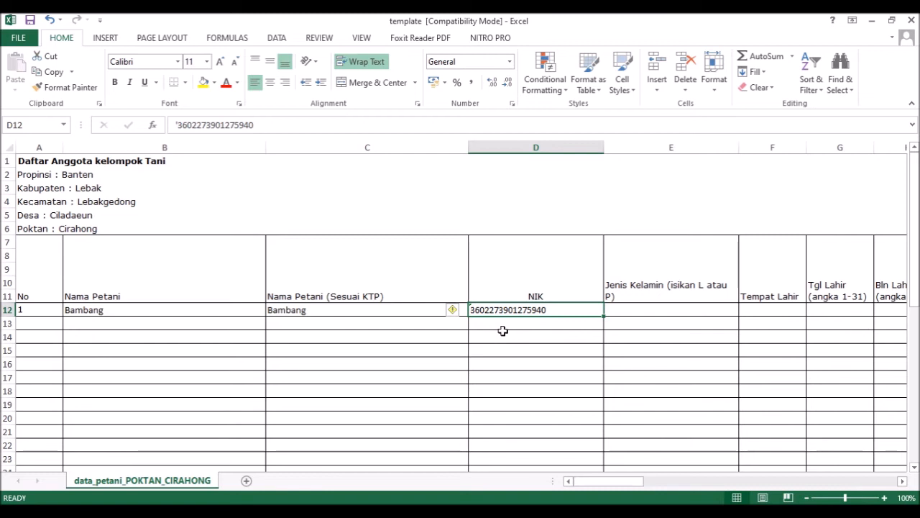
{"action": "right_click", "coordinate": [557, 310]}
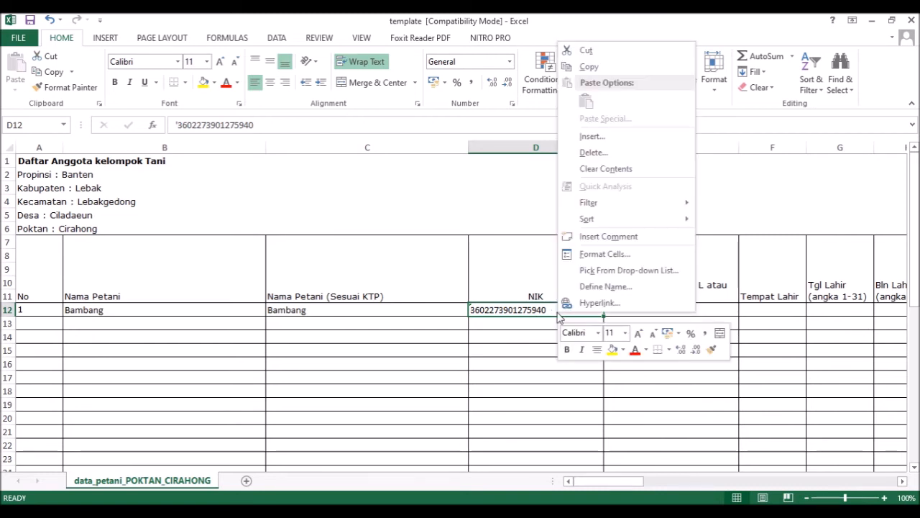
{"action": "left_click", "coordinate": [591, 254]}
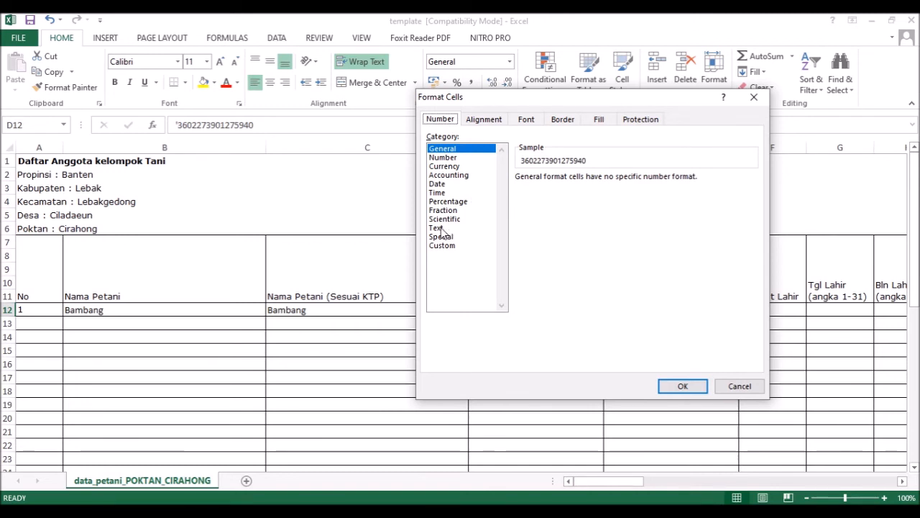
{"action": "left_click", "coordinate": [739, 386]}
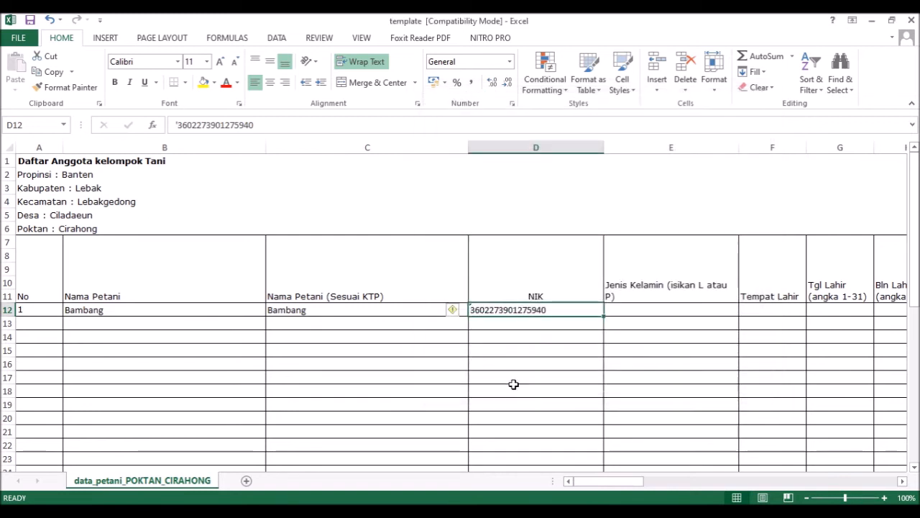
Step: Enter gender L in E12 and birthplace Jakarta in F12, consulting the PDF guide
{"action": "left_click", "coordinate": [624, 312]}
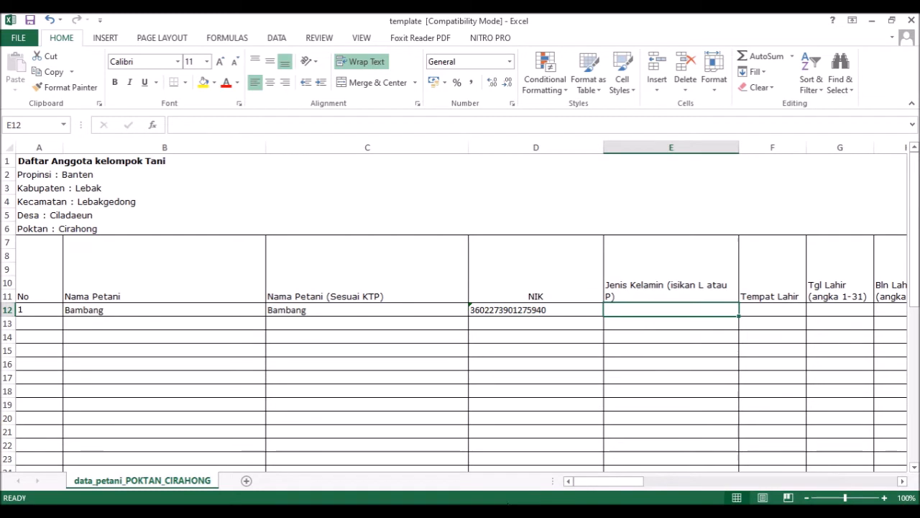
{"action": "key", "text": "alt+Tab"}
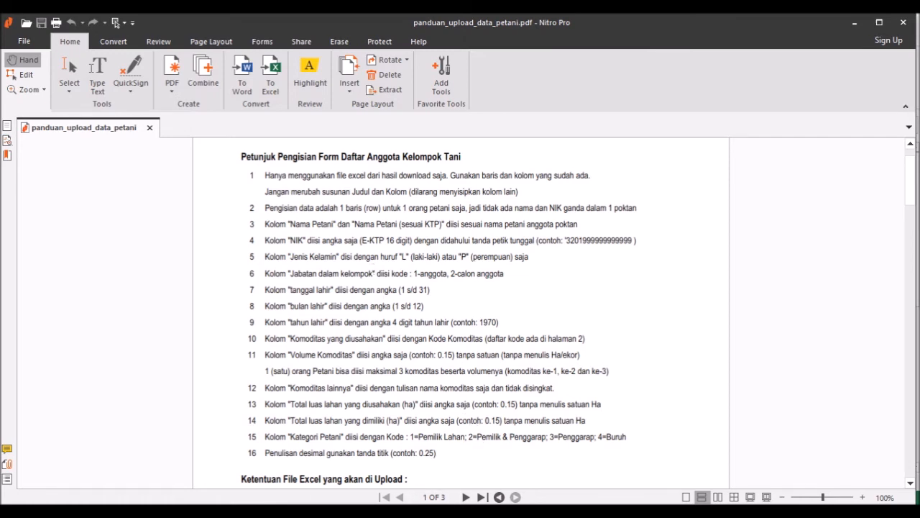
{"action": "left_click", "coordinate": [413, 501]}
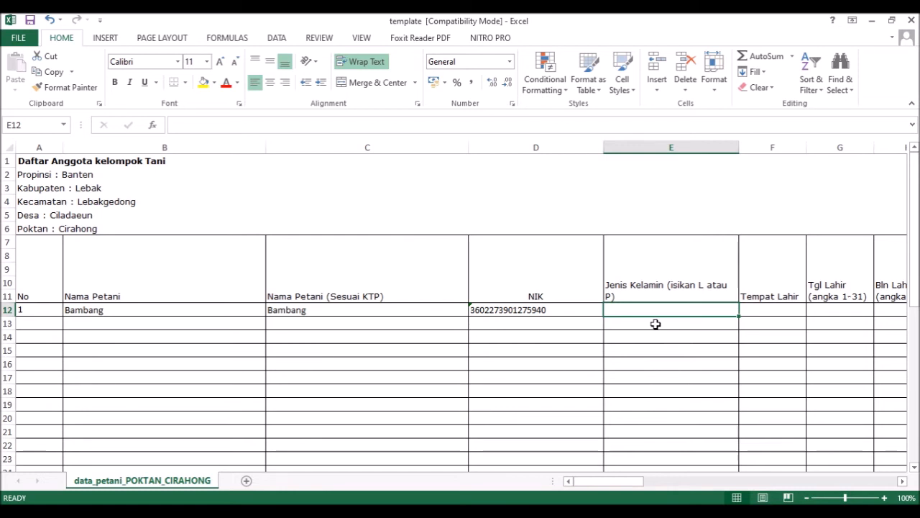
{"action": "type", "text": "L"}
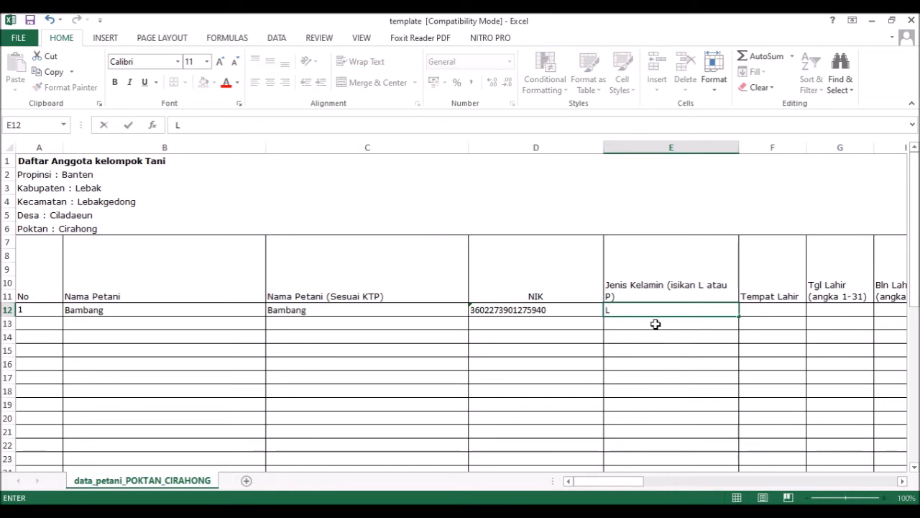
{"action": "key", "text": "BackSpace"}
{"action": "type", "text": "L"}
{"action": "key", "text": "Tab"}
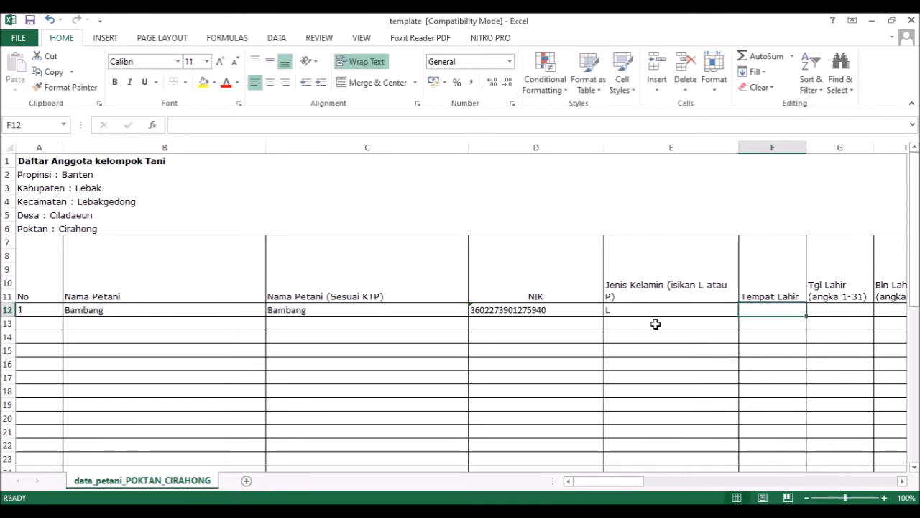
{"action": "key", "text": "alt+Tab"}
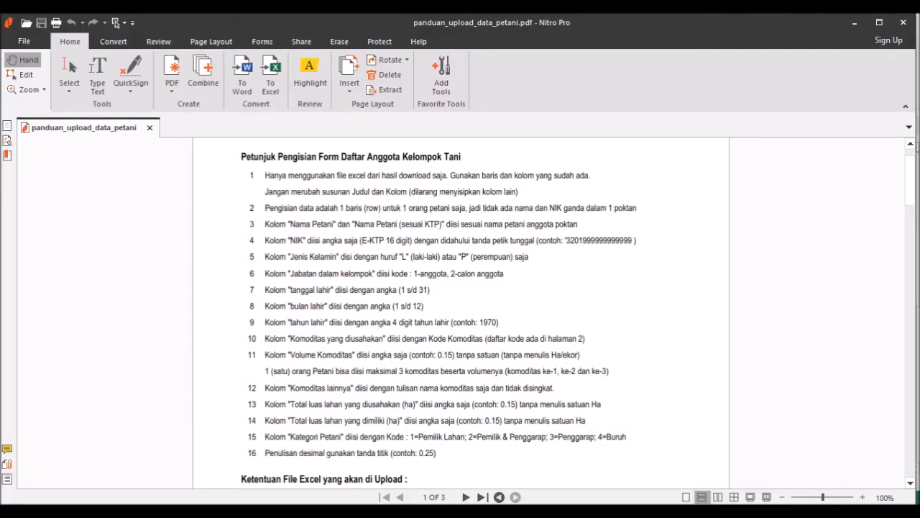
{"action": "key", "text": "alt+Tab"}
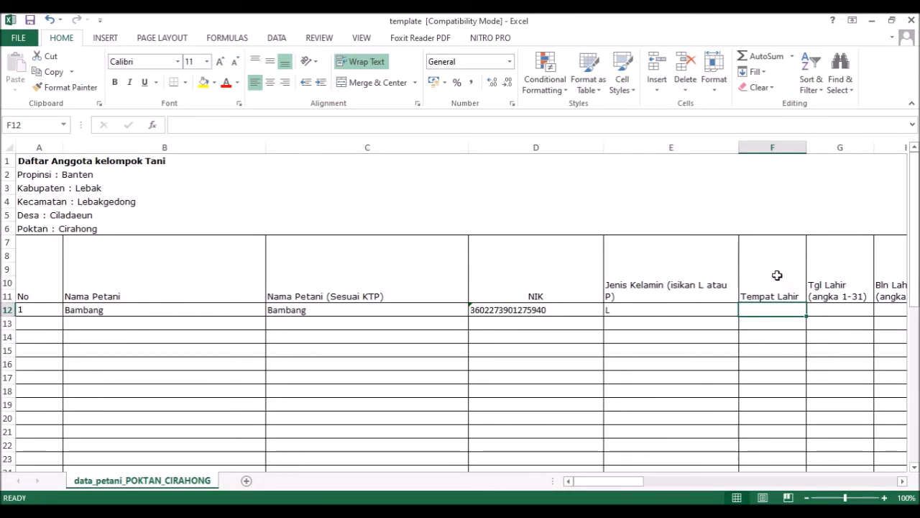
{"action": "type", "text": "Jakarta"}
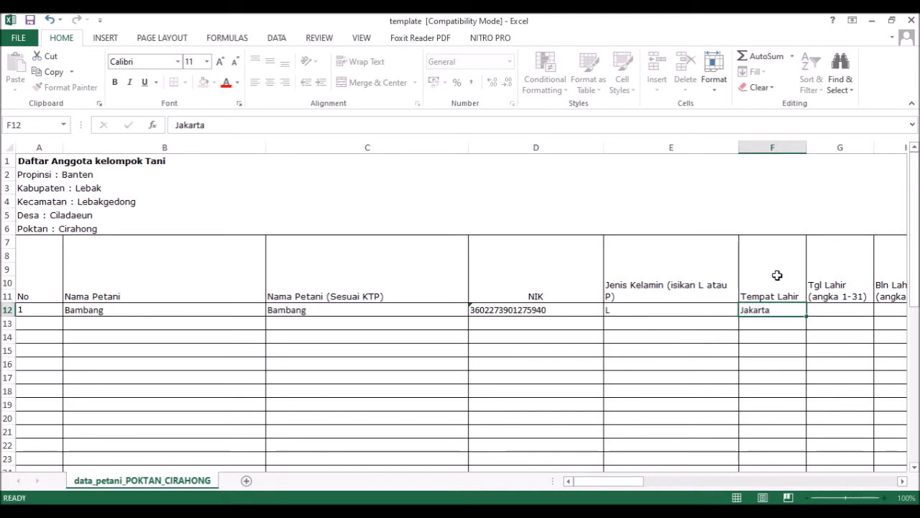
{"action": "key", "text": "Tab"}
{"action": "key", "text": "Tab"}
{"action": "key", "text": "Tab"}
{"action": "key", "text": "Tab"}
{"action": "key", "text": "Tab"}
{"action": "key", "text": "Left"}
{"action": "key", "text": "Left"}
{"action": "key", "text": "Left"}
{"action": "key", "text": "Left"}
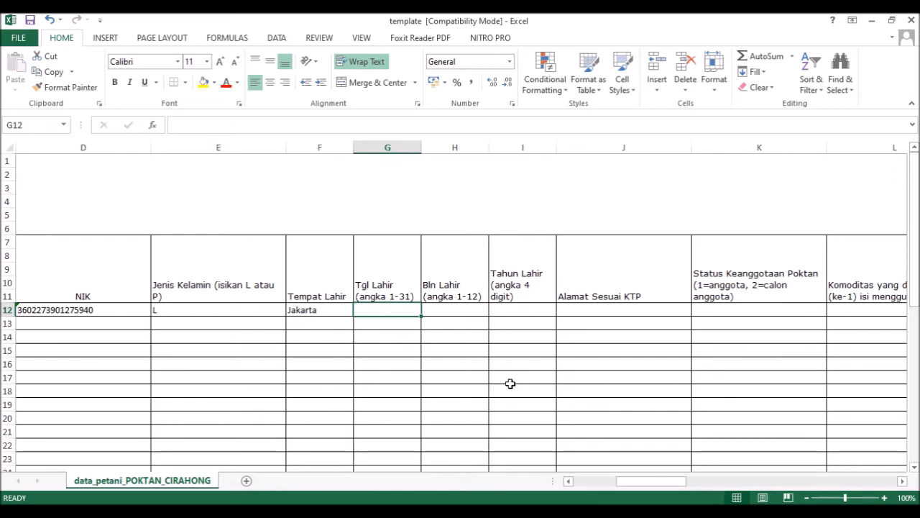
Step: Enter the birth date as day 12, month 10, year 1990 in G12:I12
{"action": "type", "text": "12"}
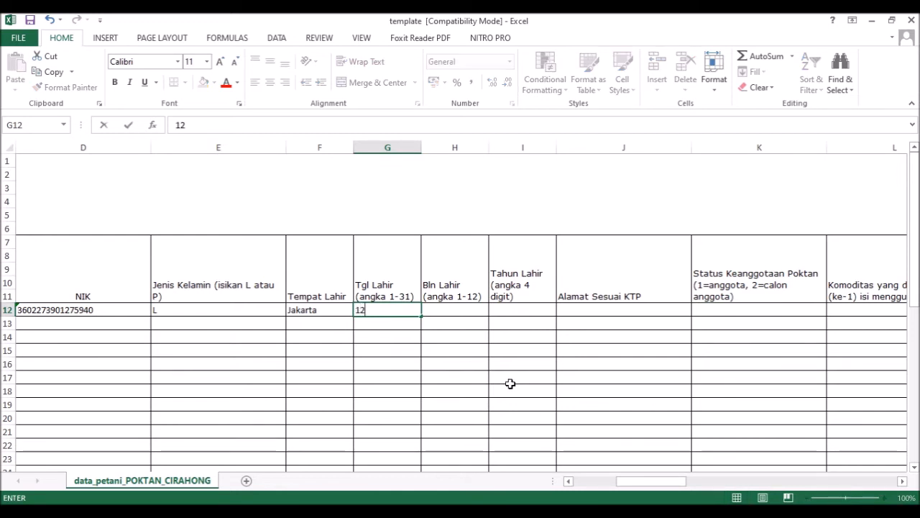
{"action": "left_click", "coordinate": [433, 513]}
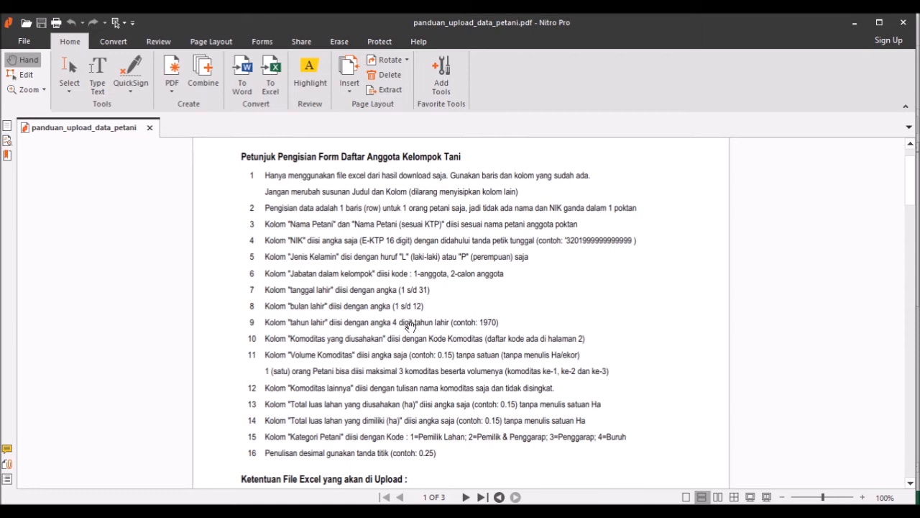
{"action": "key", "text": "alt+Tab"}
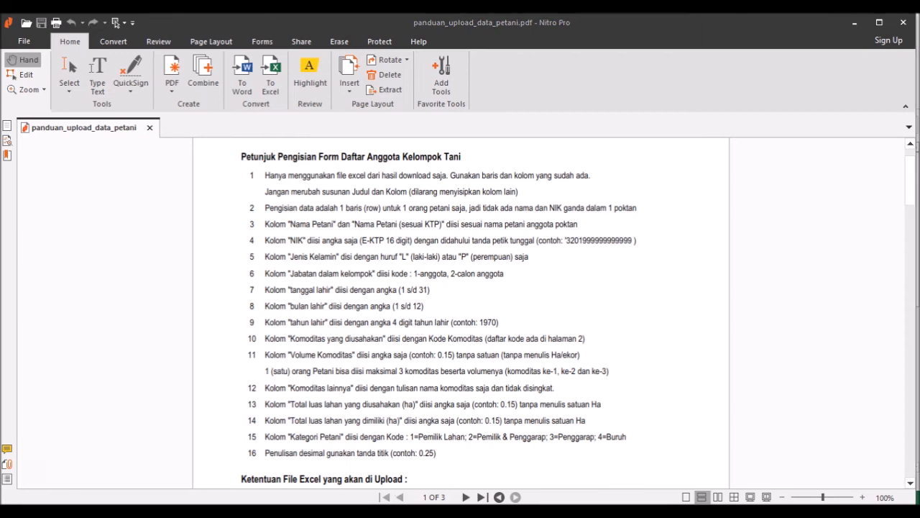
{"action": "left_click", "coordinate": [467, 311]}
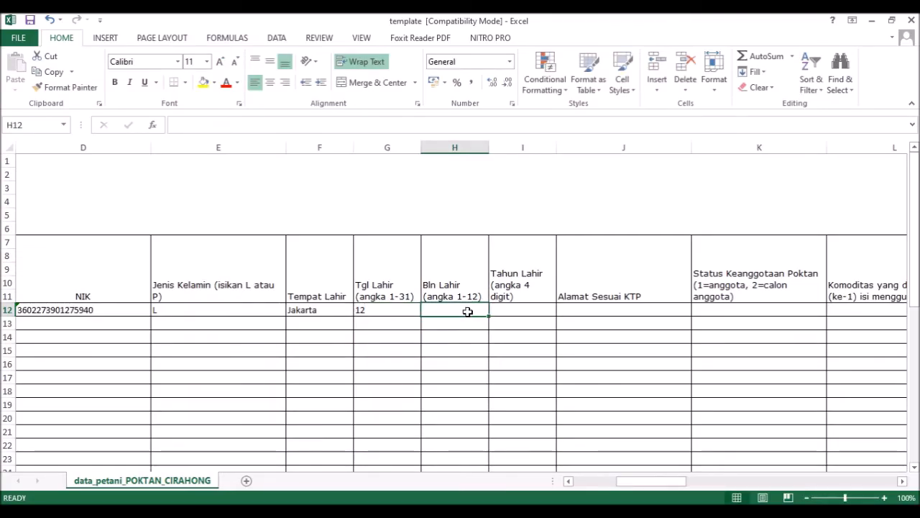
{"action": "type", "text": "10"}
{"action": "left_click", "coordinate": [499, 311]}
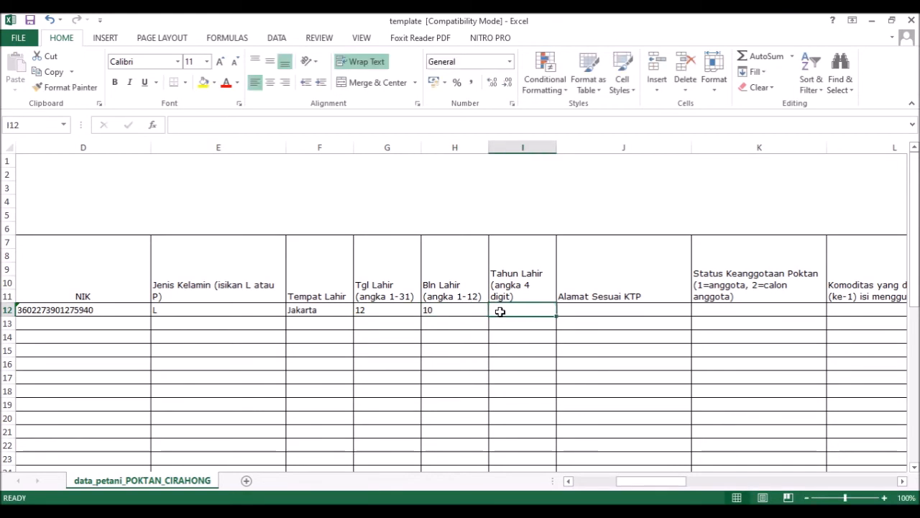
{"action": "type", "text": "1990"}
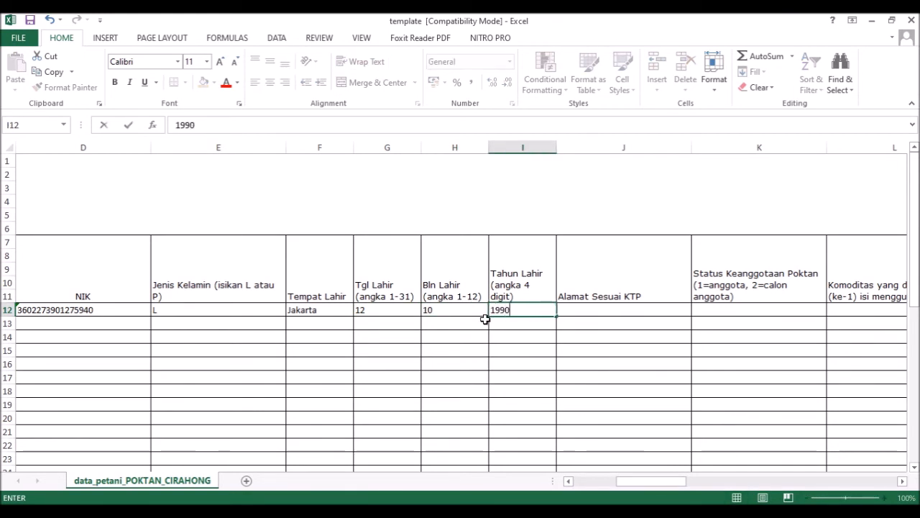
{"action": "left_click", "coordinate": [569, 310]}
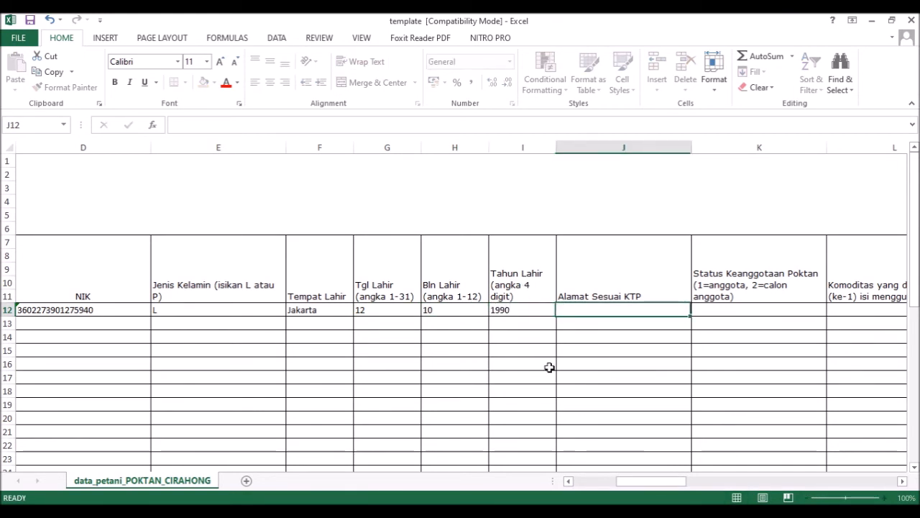
Step: Fill in the farmer's KTP address in J12
{"action": "left_click", "coordinate": [443, 512]}
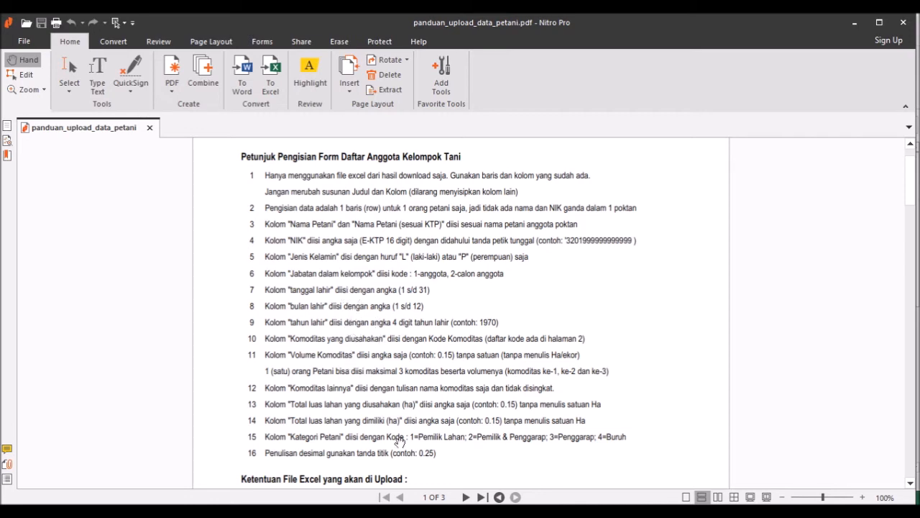
{"action": "left_click", "coordinate": [424, 513]}
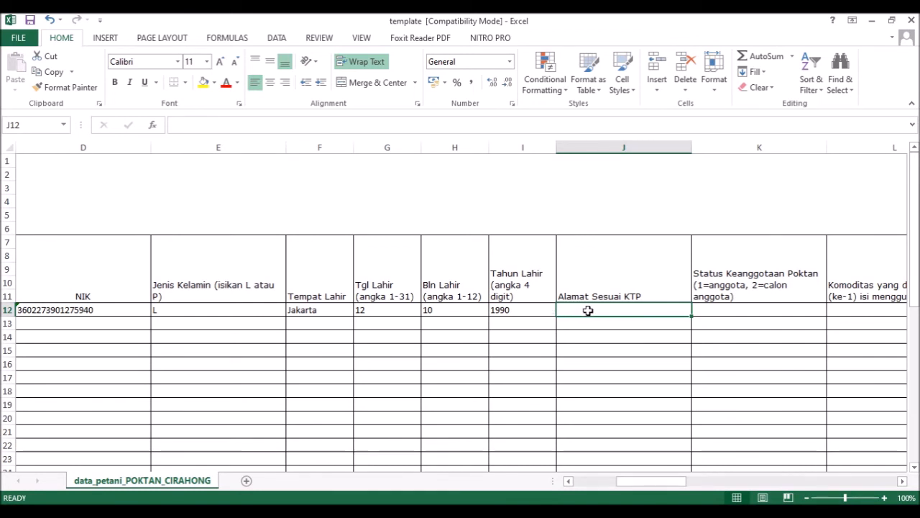
{"action": "key", "text": "Tab"}
{"action": "key", "text": "Tab"}
{"action": "key", "text": "Tab"}
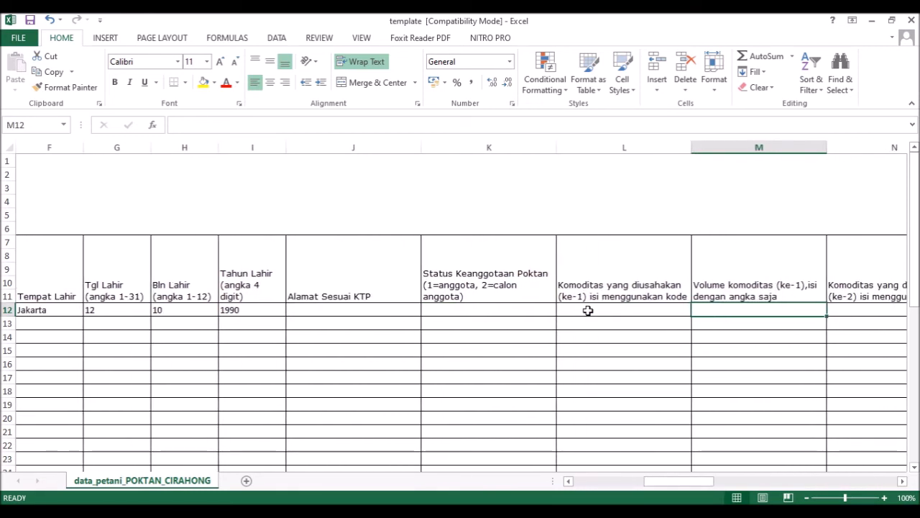
{"action": "left_click", "coordinate": [352, 304]}
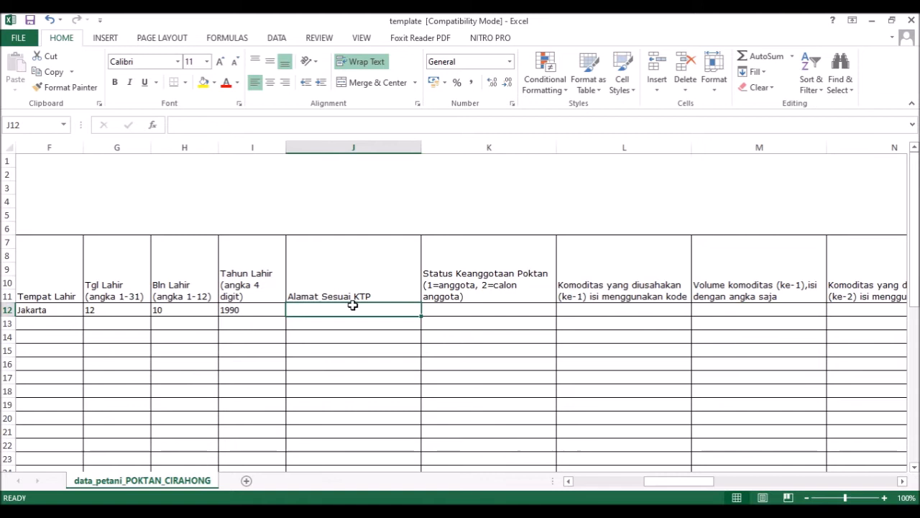
{"action": "type", "text": "Jakarta"}
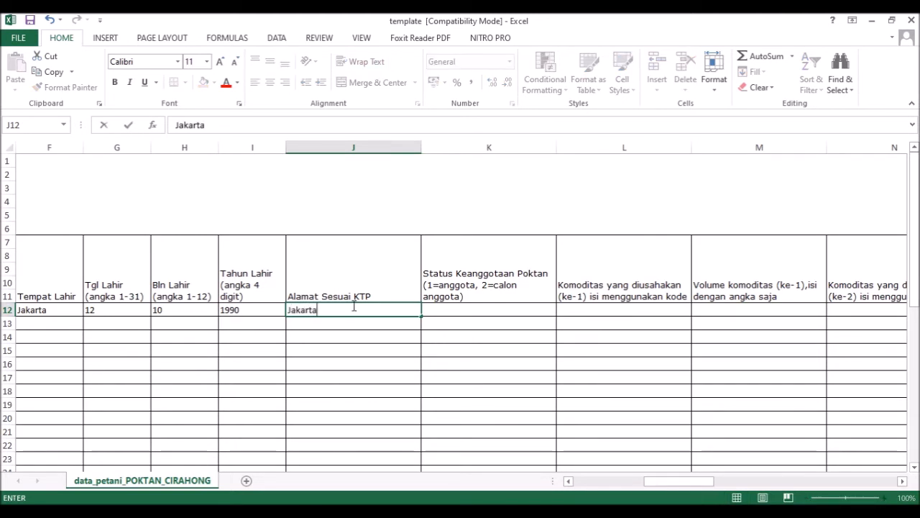
{"action": "type", "text": ", Jakar"}
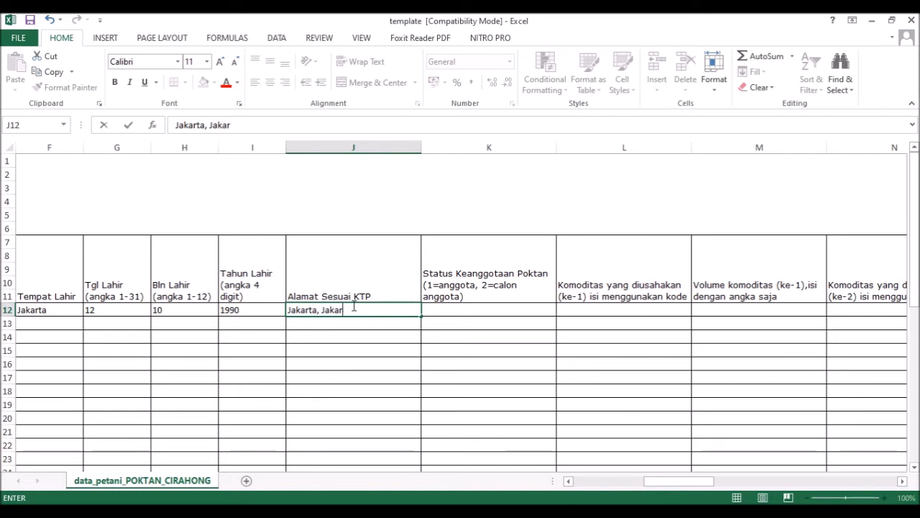
{"action": "type", "text": "ta timur"}
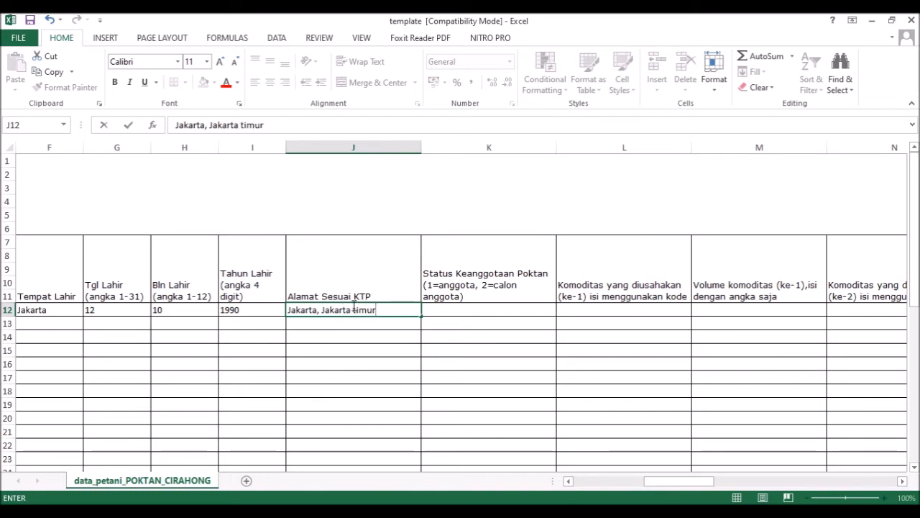
{"action": "key", "text": "Tab"}
{"action": "key", "text": "alt+Tab"}
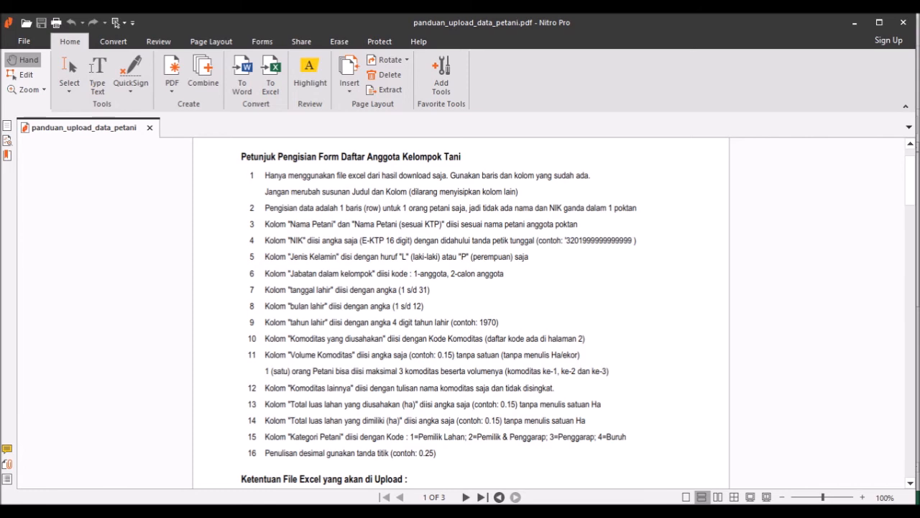
Step: Enter membership status 1 (anggota) in K12 for the row 12 farmer
{"action": "key", "text": "alt+Tab"}
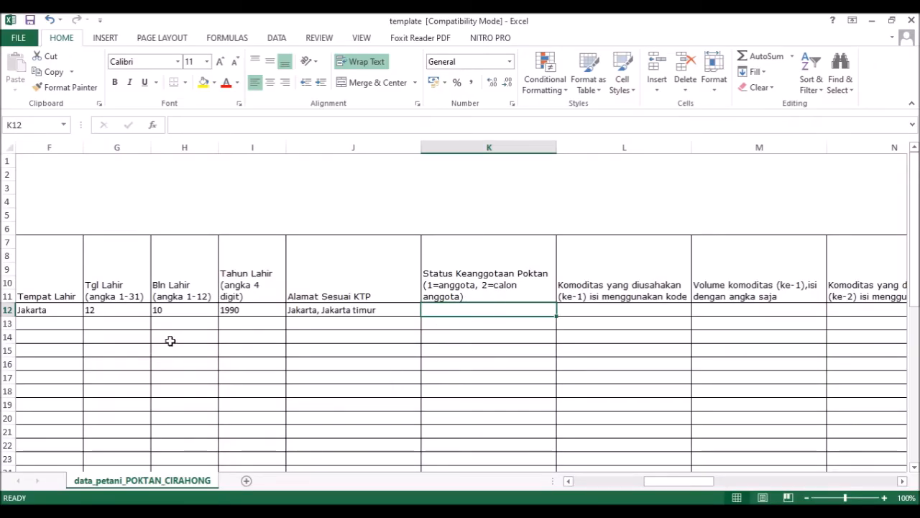
{"action": "key", "text": "alt+Tab"}
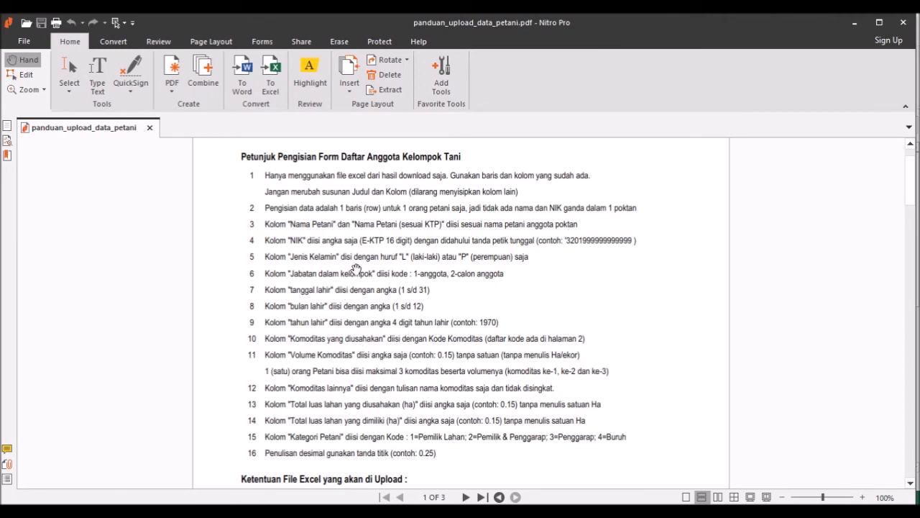
{"action": "key", "text": "alt+Tab"}
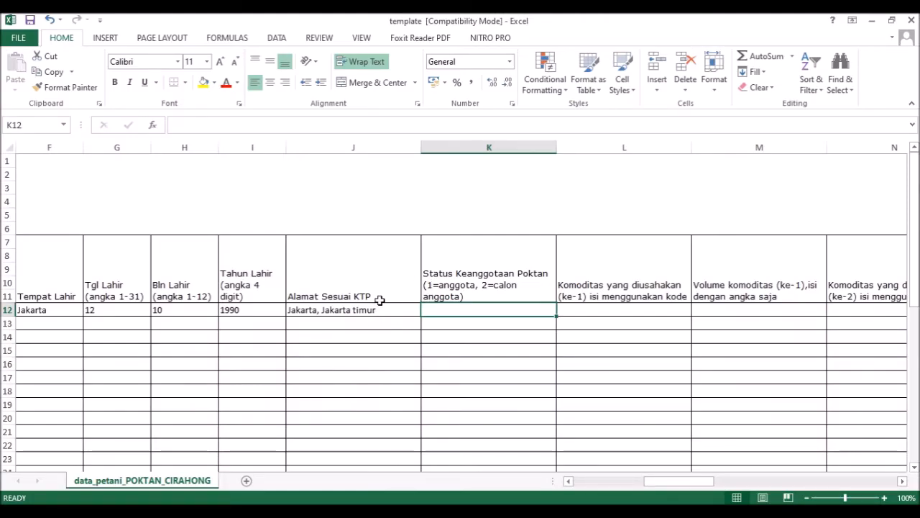
{"action": "key", "text": "alt+Tab"}
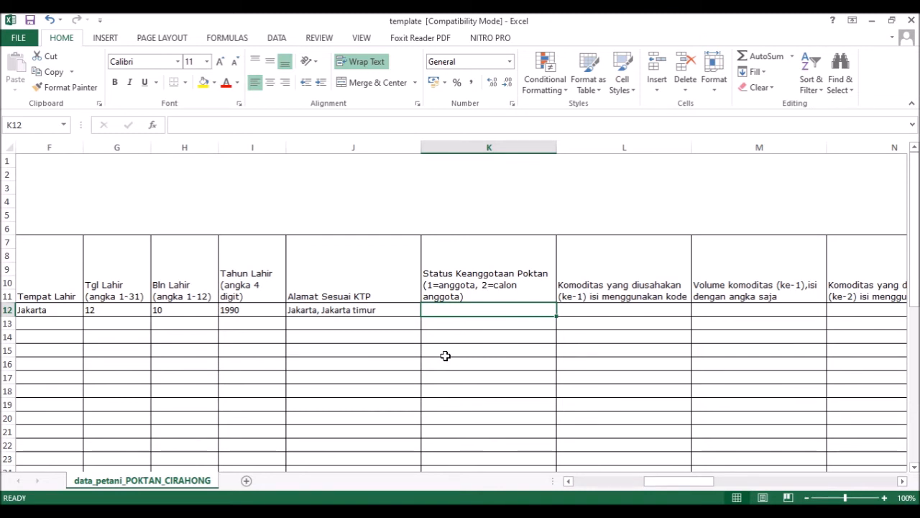
{"action": "type", "text": "1"}
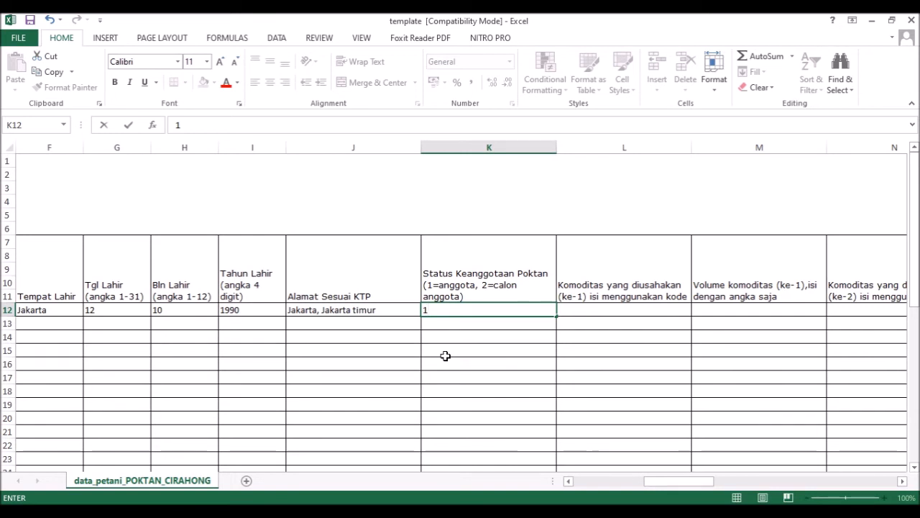
{"action": "key", "text": "Tab"}
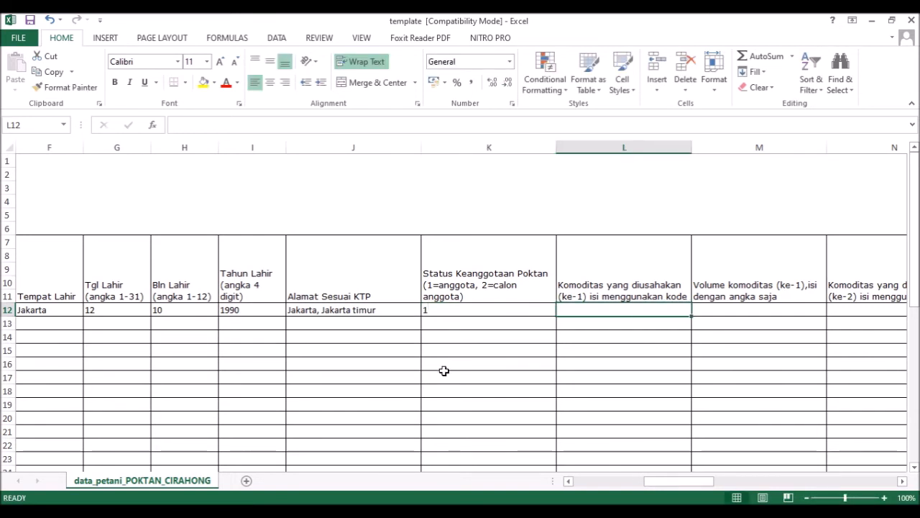
{"action": "key", "text": "alt+Tab"}
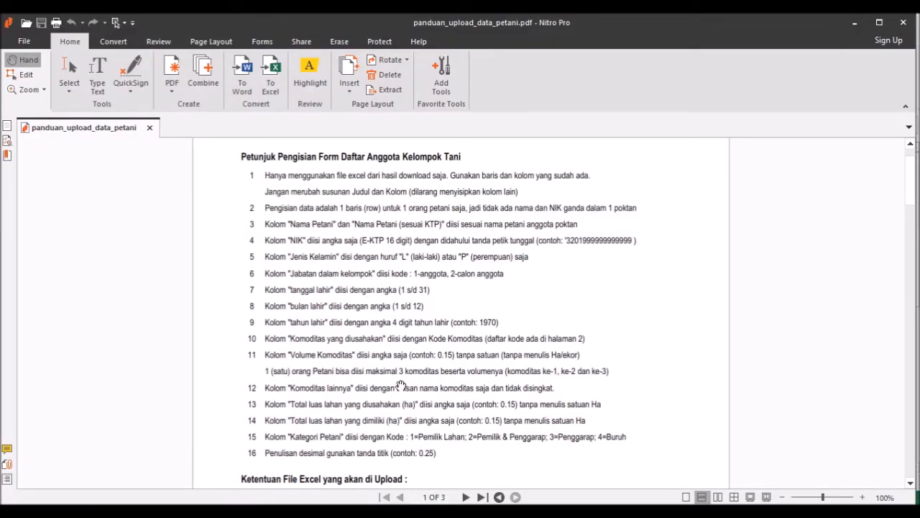
Step: Highlight the phrase 'Kode Komoditas' in item 10 of the upload guide
{"action": "left_click_drag", "start_coordinate": [428, 339], "coordinate": [484, 342]}
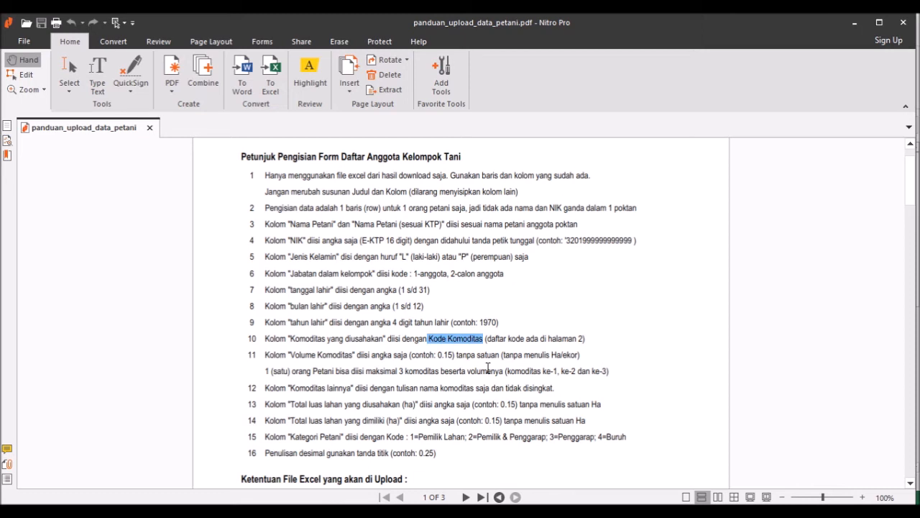
Step: Scroll the guide down to page 2's Komoditas code table, then back up to page 1
{"action": "left_click", "coordinate": [515, 341]}
{"action": "scroll", "coordinate": [501, 366], "scroll_direction": "down", "scroll_amount": 8}
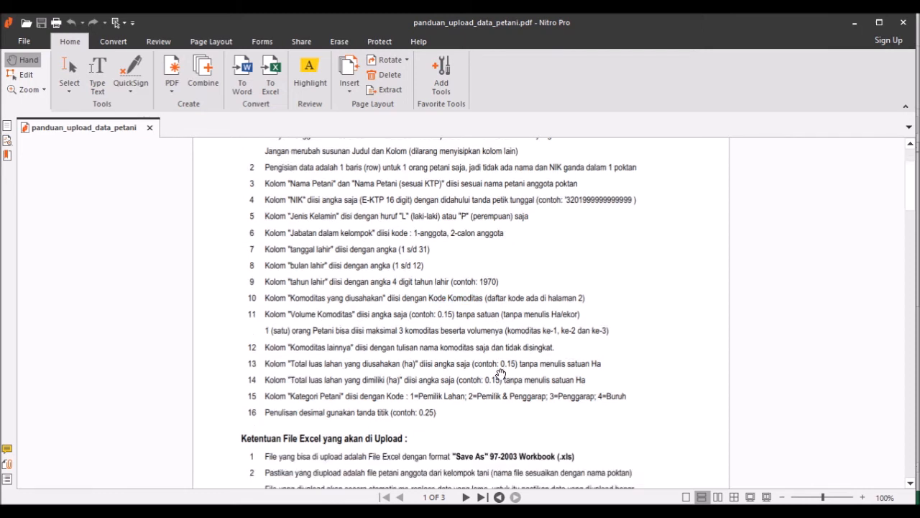
{"action": "scroll", "coordinate": [499, 378], "scroll_direction": "down", "scroll_amount": 9}
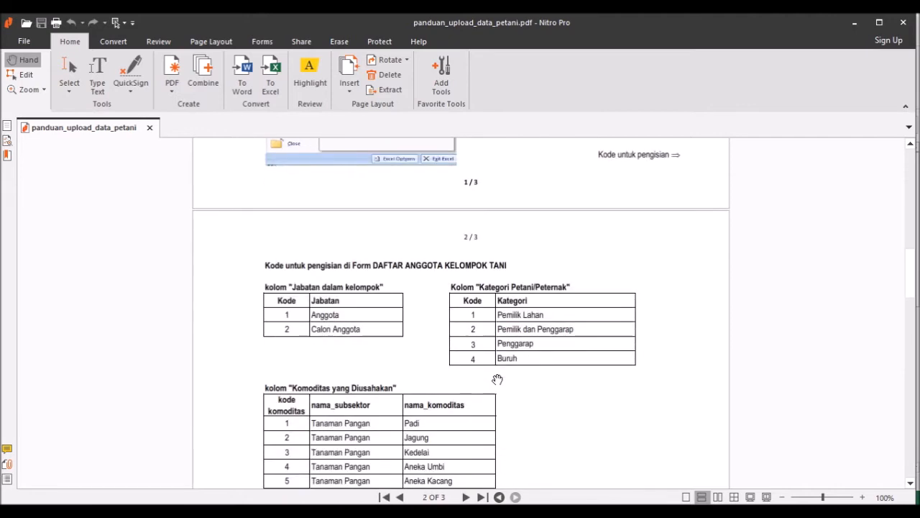
{"action": "scroll", "coordinate": [494, 379], "scroll_direction": "down", "scroll_amount": 2}
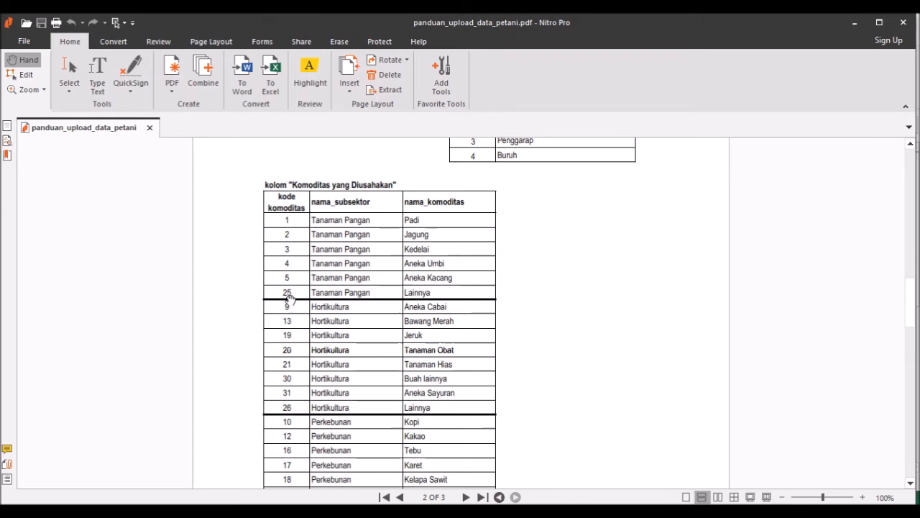
{"action": "scroll", "coordinate": [347, 353], "scroll_direction": "down", "scroll_amount": 2}
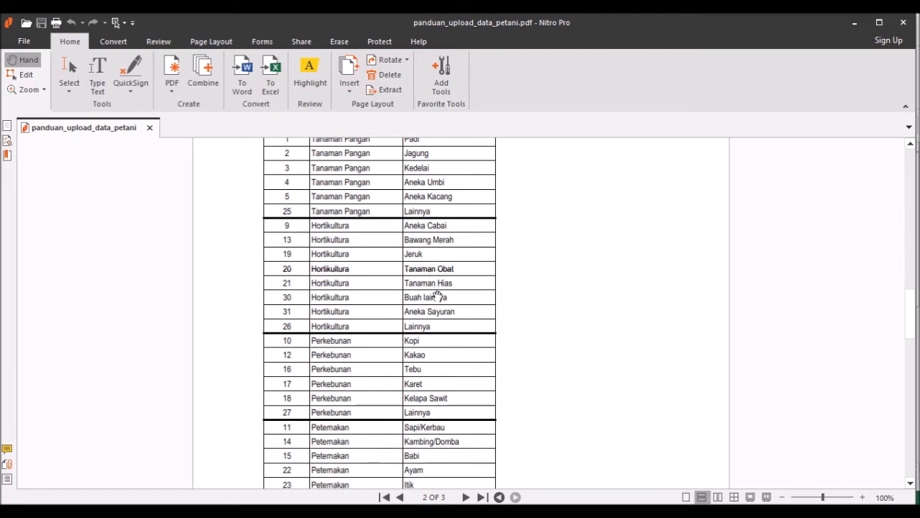
{"action": "scroll", "coordinate": [416, 327], "scroll_direction": "down", "scroll_amount": 1}
{"action": "scroll", "coordinate": [412, 324], "scroll_direction": "up", "scroll_amount": 1}
{"action": "scroll", "coordinate": [395, 298], "scroll_direction": "down", "scroll_amount": 2}
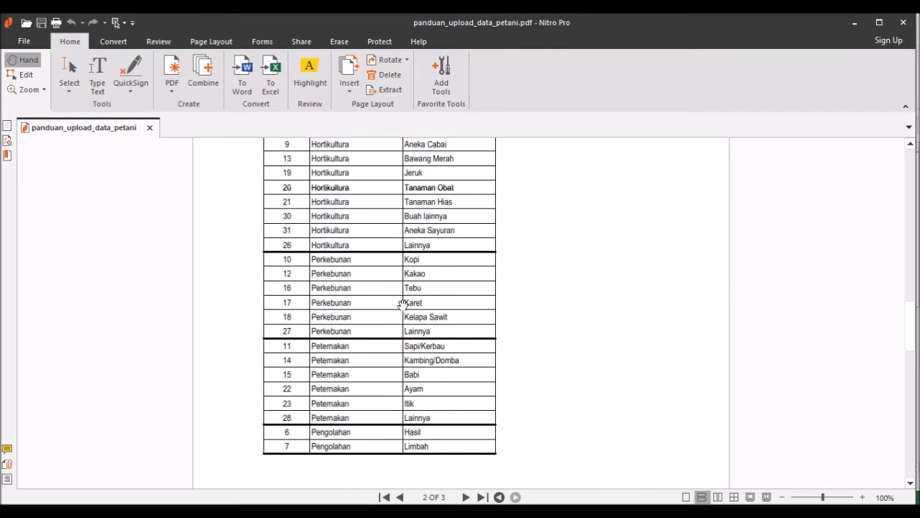
{"action": "scroll", "coordinate": [379, 376], "scroll_direction": "down", "scroll_amount": 6}
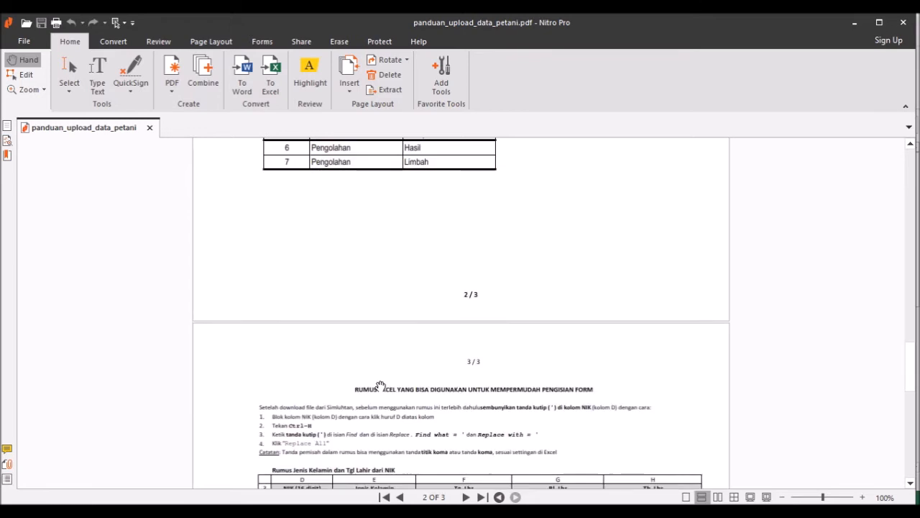
{"action": "scroll", "coordinate": [381, 386], "scroll_direction": "up", "scroll_amount": 6}
{"action": "scroll", "coordinate": [282, 440], "scroll_direction": "up", "scroll_amount": 1}
{"action": "scroll", "coordinate": [283, 440], "scroll_direction": "up", "scroll_amount": 4}
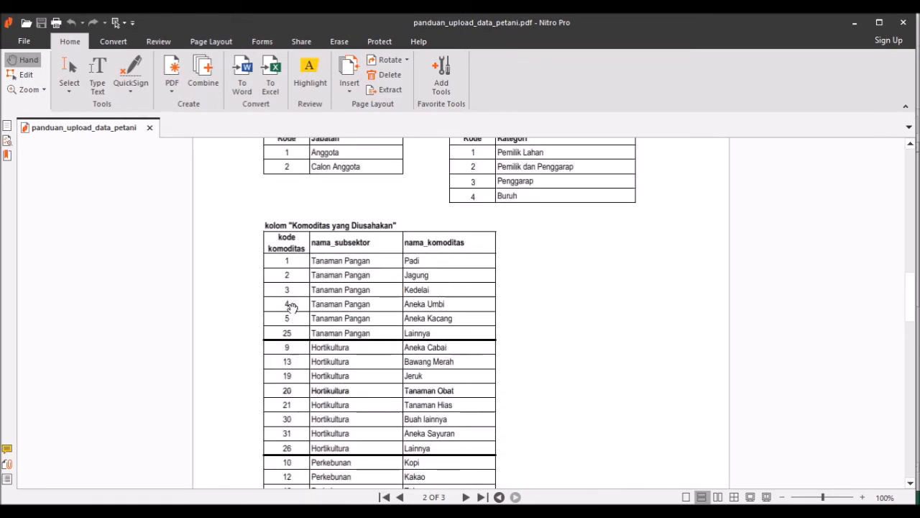
{"action": "scroll", "coordinate": [294, 367], "scroll_direction": "up", "scroll_amount": 9}
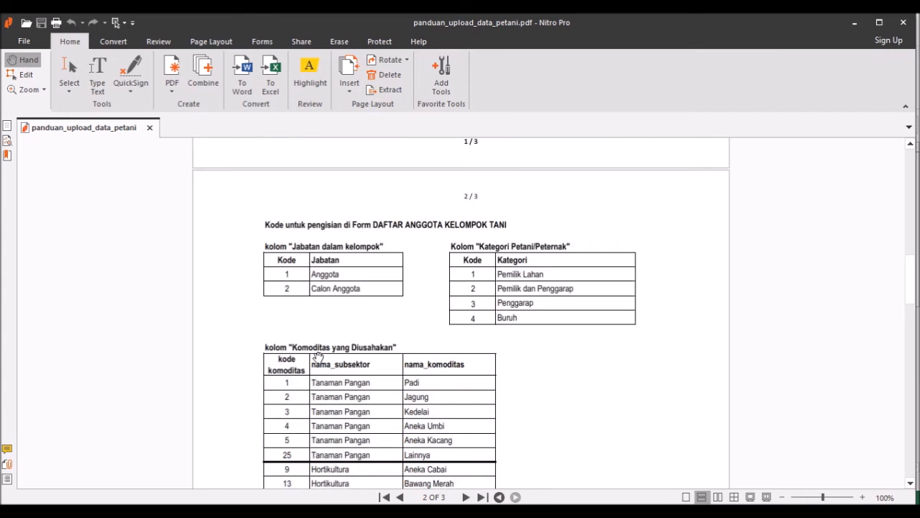
{"action": "scroll", "coordinate": [380, 331], "scroll_direction": "up", "scroll_amount": 10}
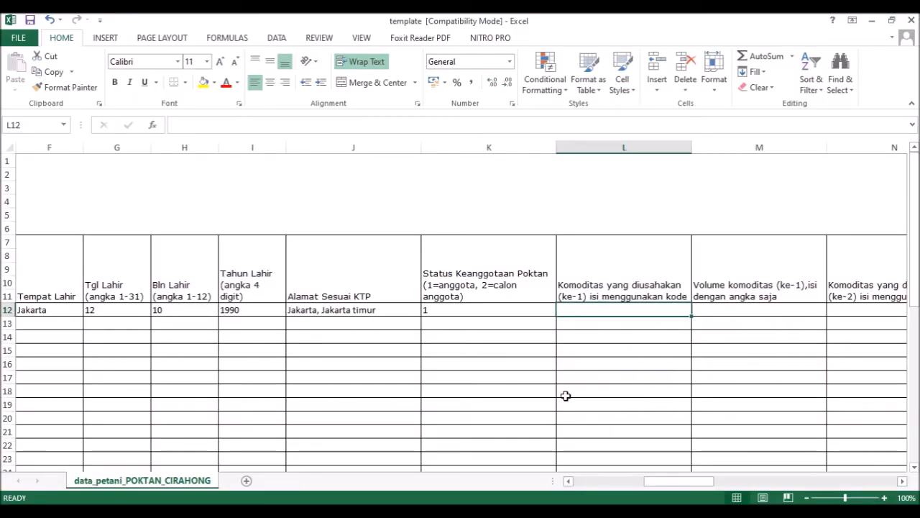
Step: Enter commodity code 1 (Padi) in L12 and glance at the following commodity columns
{"action": "type", "text": "1"}
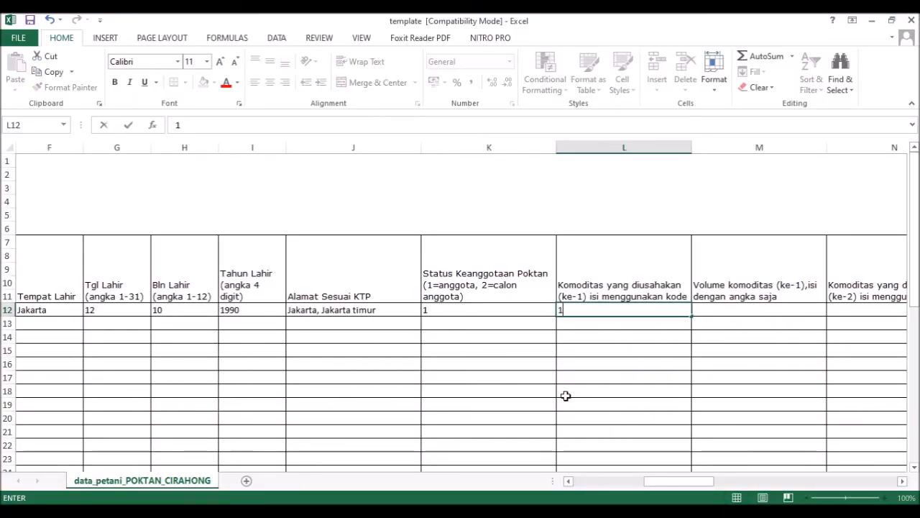
{"action": "left_click", "coordinate": [709, 313]}
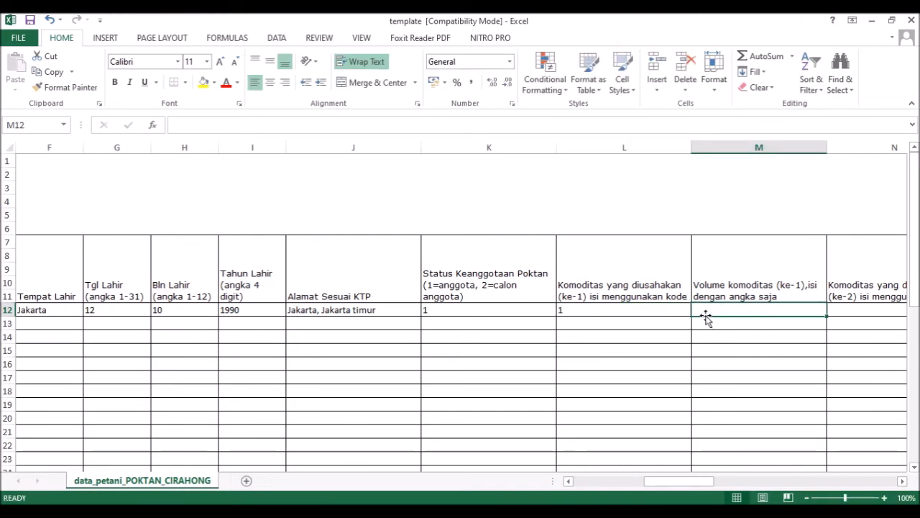
{"action": "key", "text": "Right"}
{"action": "key", "text": "Right"}
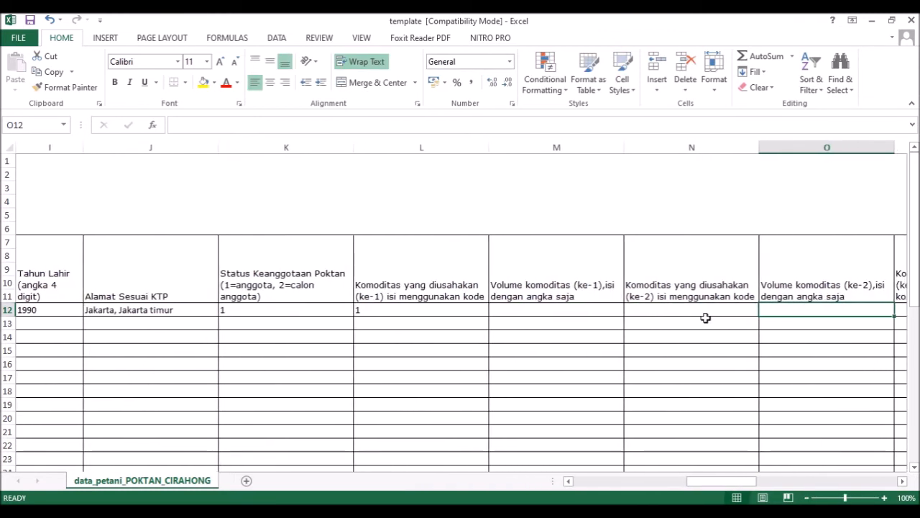
{"action": "key", "text": "Left"}
{"action": "key", "text": "Left"}
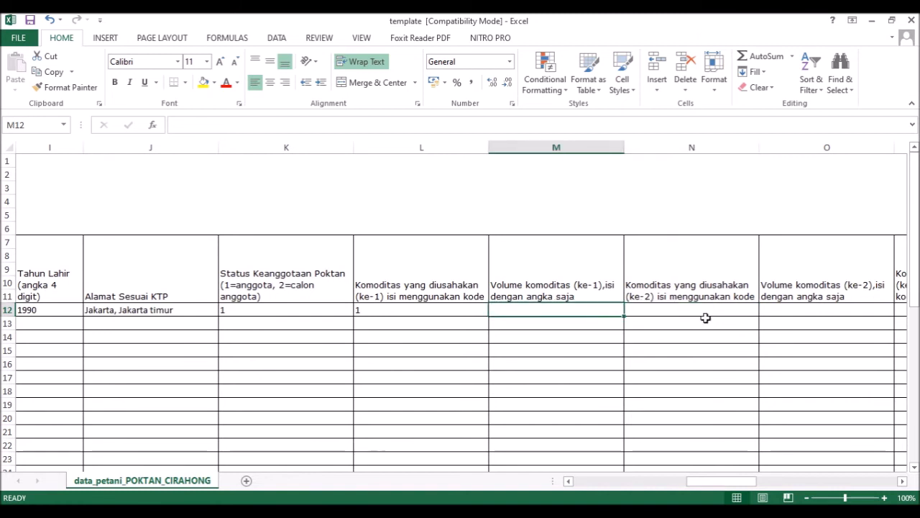
{"action": "key", "text": "alt+Tab"}
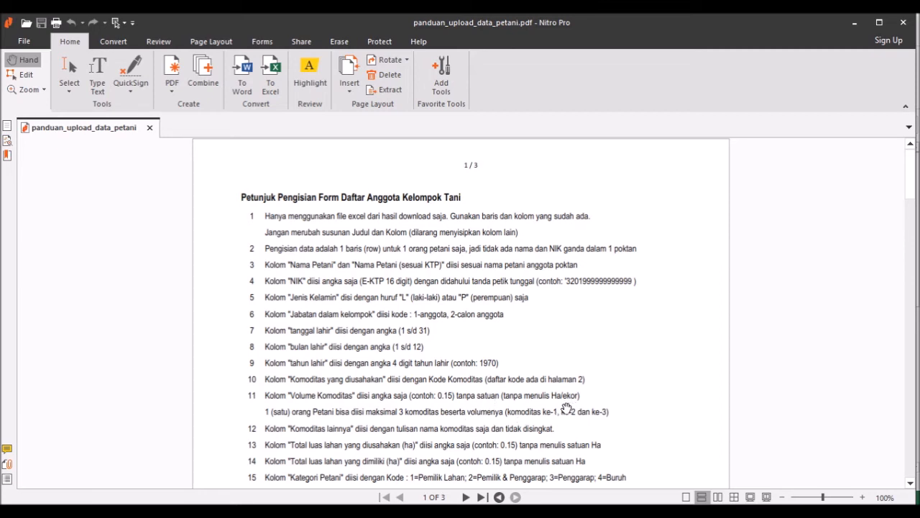
Step: Recheck page 2's commodity code table and page 1's volume rule in the guide
{"action": "scroll", "coordinate": [491, 409], "scroll_direction": "down", "scroll_amount": 20}
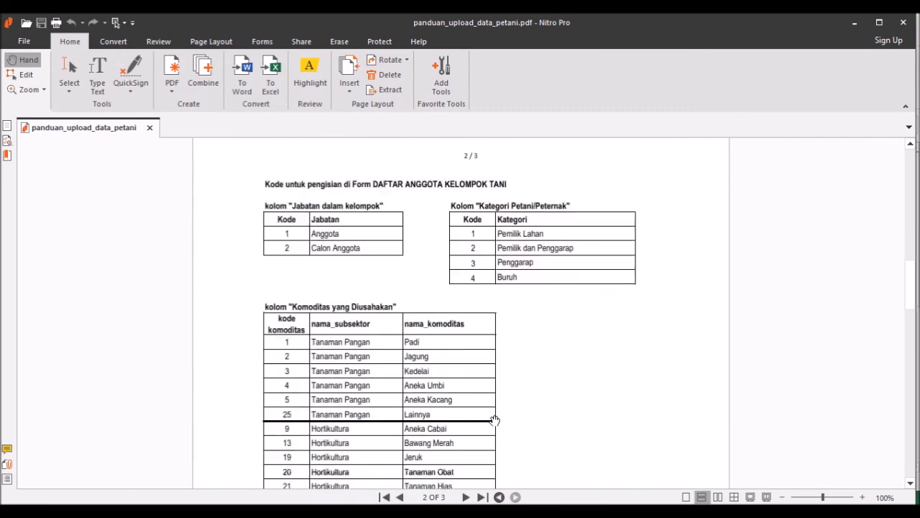
{"action": "scroll", "coordinate": [475, 413], "scroll_direction": "up", "scroll_amount": 1}
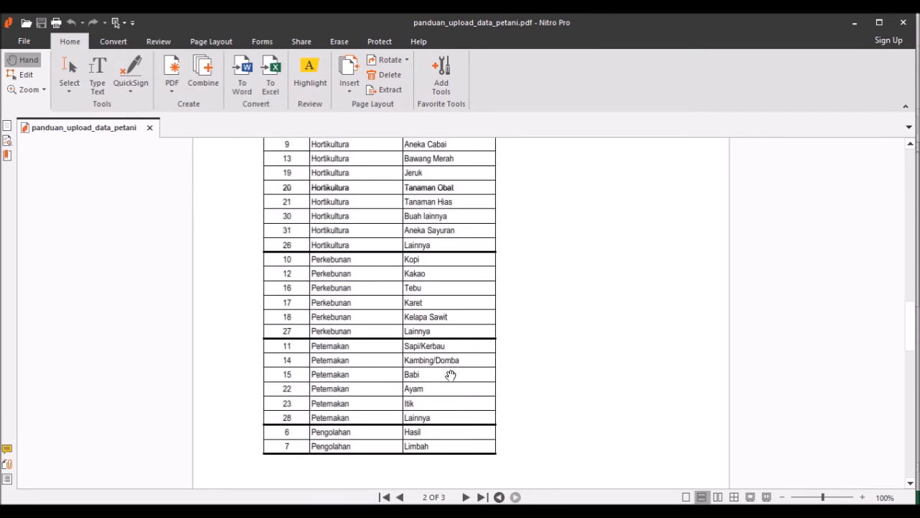
{"action": "scroll", "coordinate": [465, 390], "scroll_direction": "up", "scroll_amount": 20}
{"action": "scroll", "coordinate": [483, 405], "scroll_direction": "up", "scroll_amount": 6}
{"action": "scroll", "coordinate": [478, 400], "scroll_direction": "down", "scroll_amount": 1}
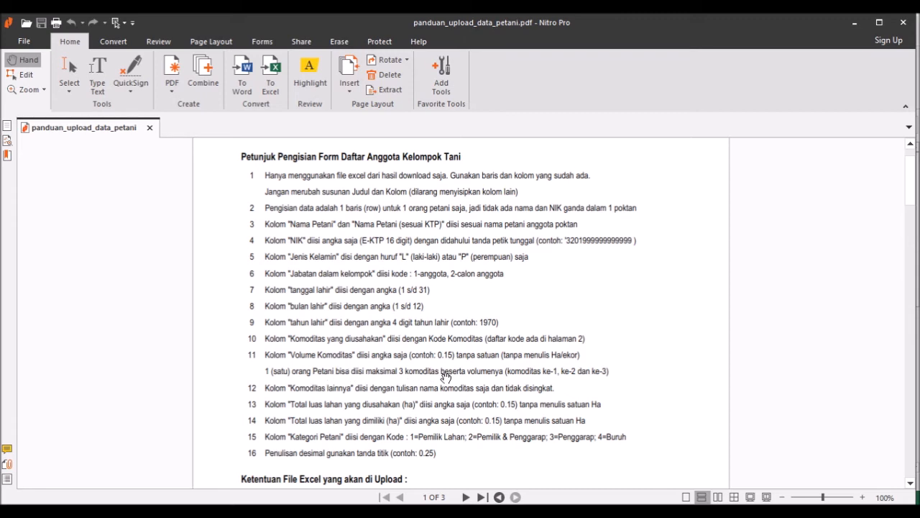
{"action": "key", "text": "alt+Tab"}
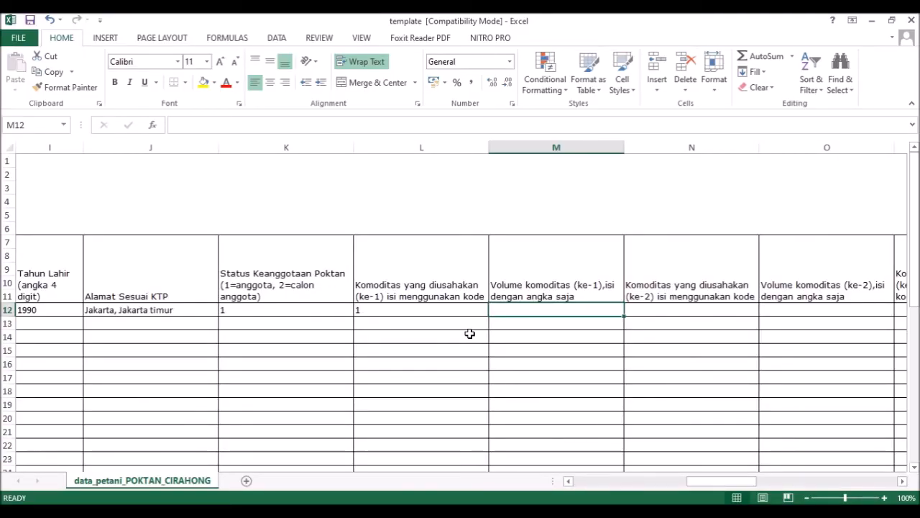
Step: Finalize the first commodity volume in M12 as 0.5
{"action": "type", "text": "0.5"}
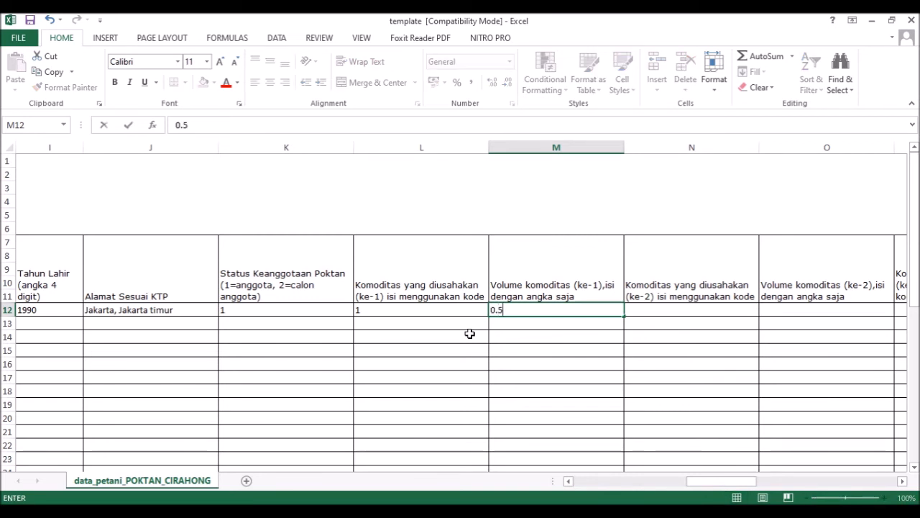
{"action": "key", "text": "Return"}
{"action": "left_click", "coordinate": [554, 309]}
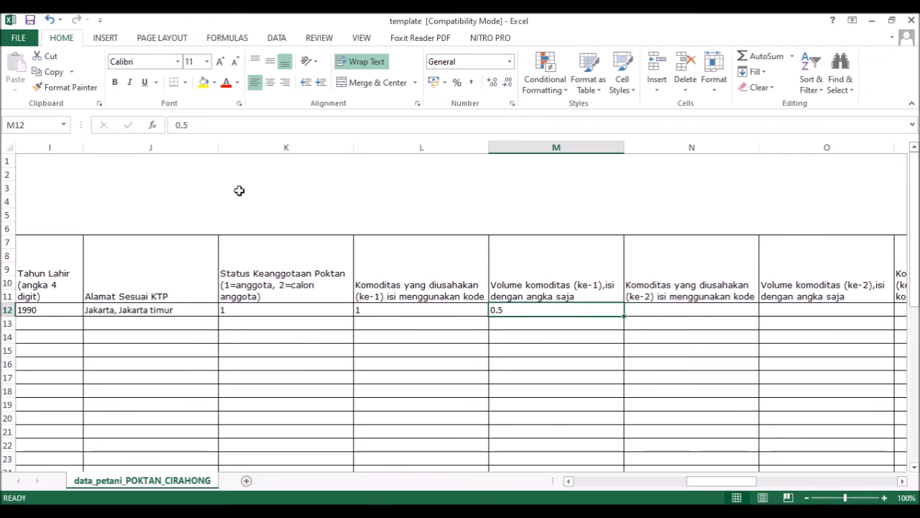
{"action": "left_click", "coordinate": [184, 125]}
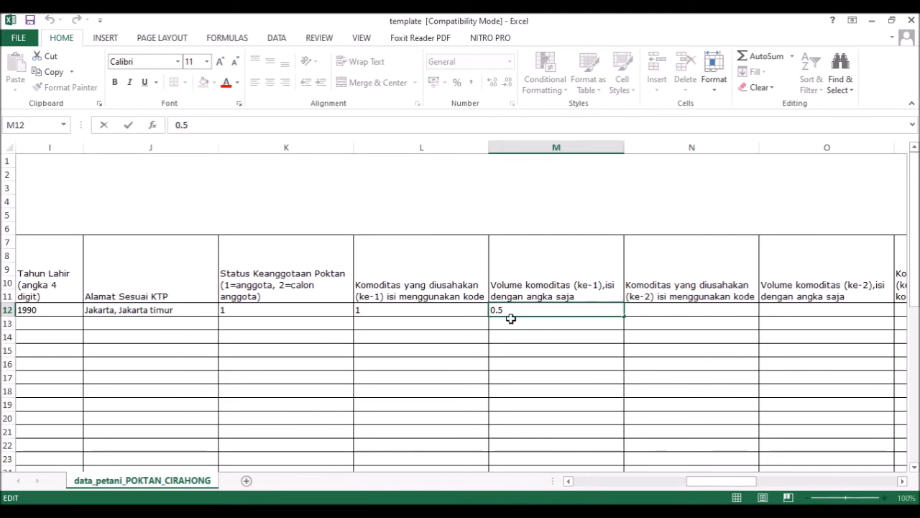
{"action": "left_click", "coordinate": [636, 312]}
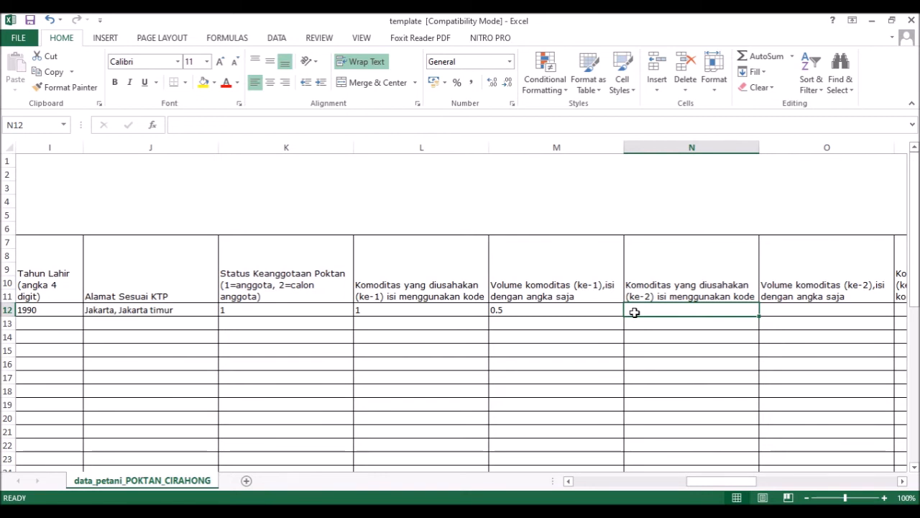
Step: Set the second commodity to code 2 in N12 with volume 0.3 in O12
{"action": "type", "text": "Jagung"}
{"action": "key", "text": "BackSpace"}
{"action": "key", "text": "BackSpace"}
{"action": "key", "text": "BackSpace"}
{"action": "key", "text": "BackSpace"}
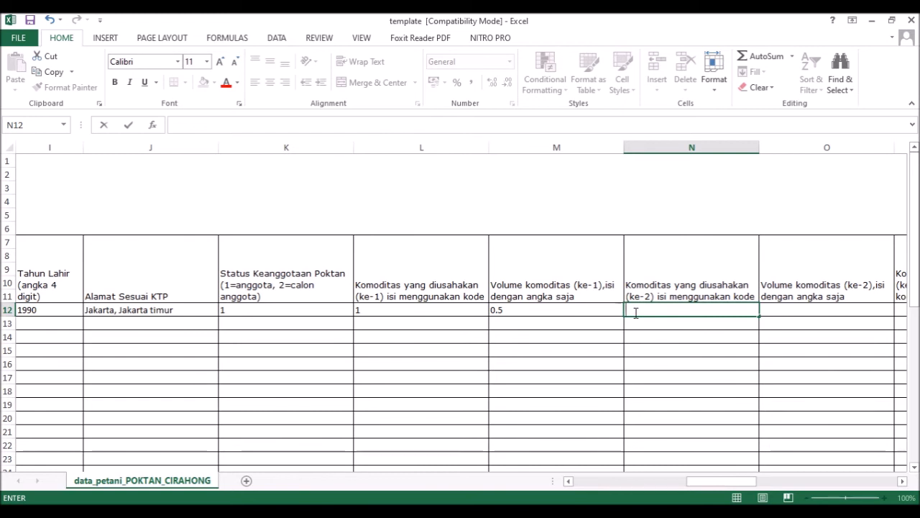
{"action": "type", "text": "2"}
{"action": "key", "text": "Tab"}
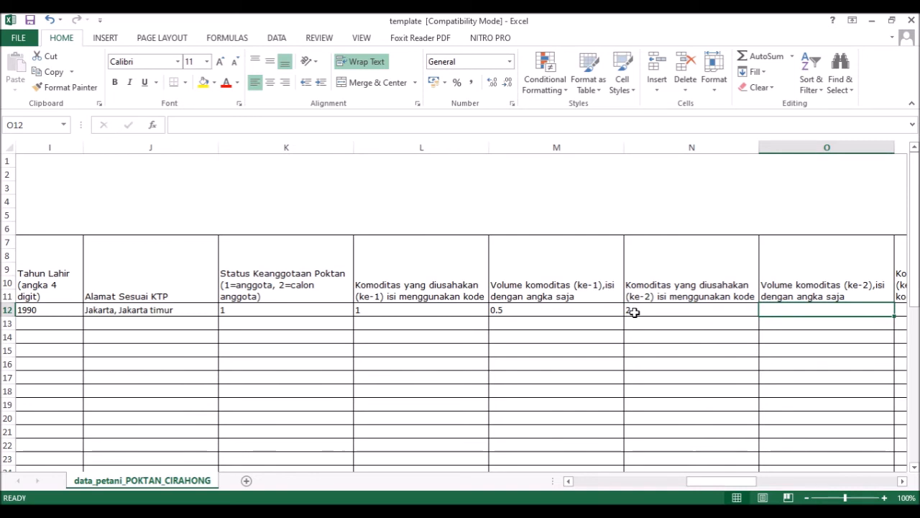
{"action": "type", "text": "0.3"}
{"action": "key", "text": "Tab"}
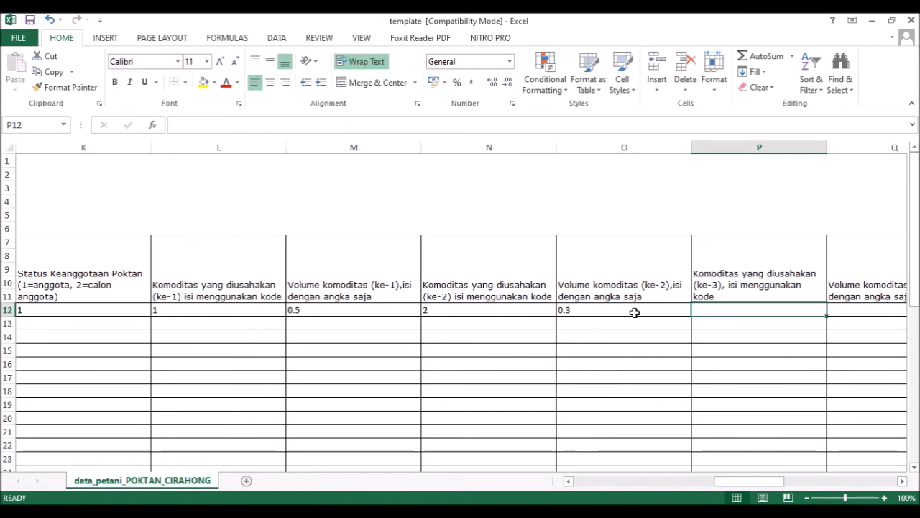
Step: Skip the empty third commodity fields and reach the cultivated land area cell S12
{"action": "key", "text": "Tab"}
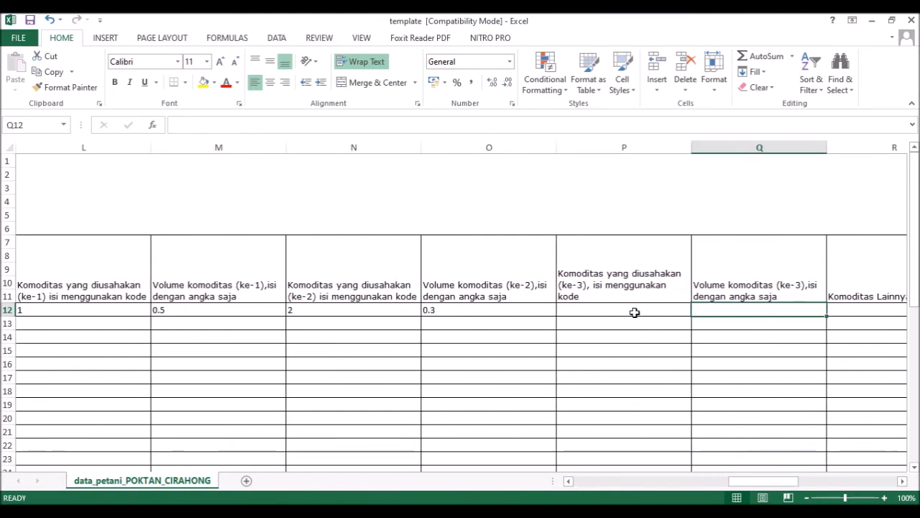
{"action": "key", "text": "Tab"}
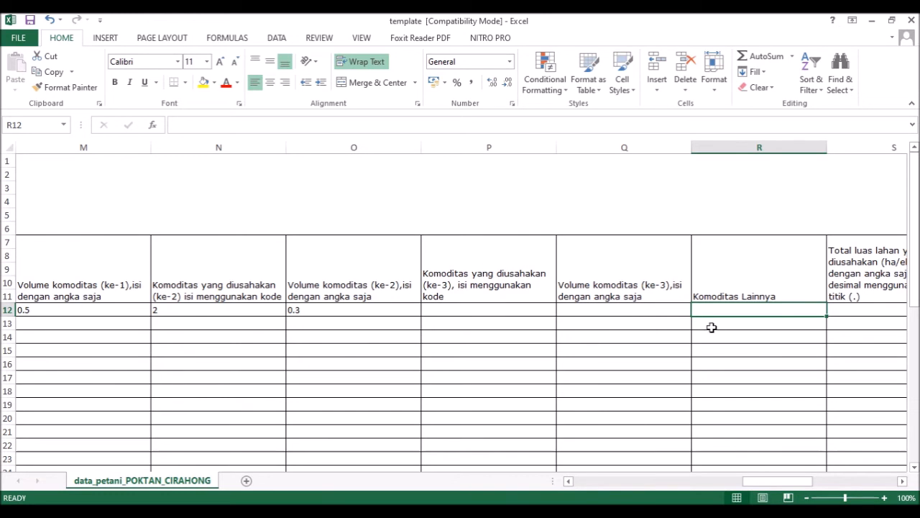
{"action": "key", "text": "Tab"}
{"action": "key", "text": "Left"}
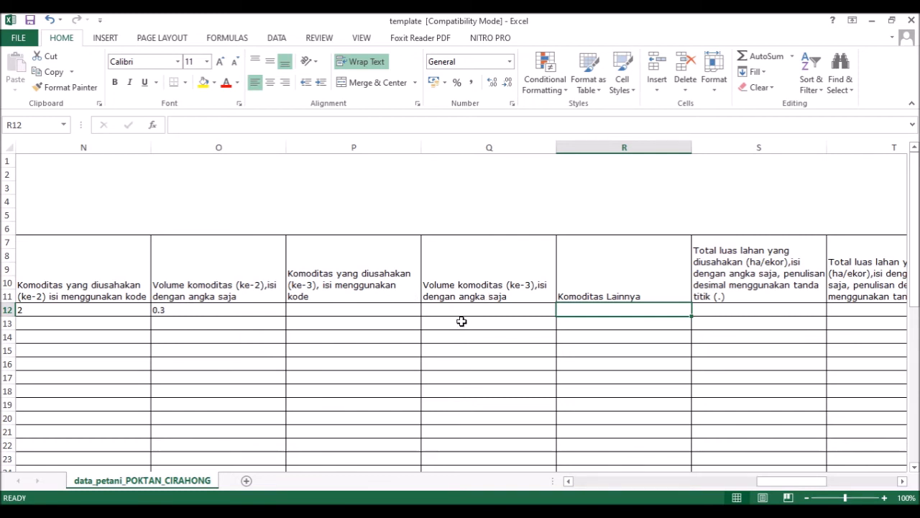
{"action": "key", "text": "Tab"}
{"action": "key", "text": "Tab"}
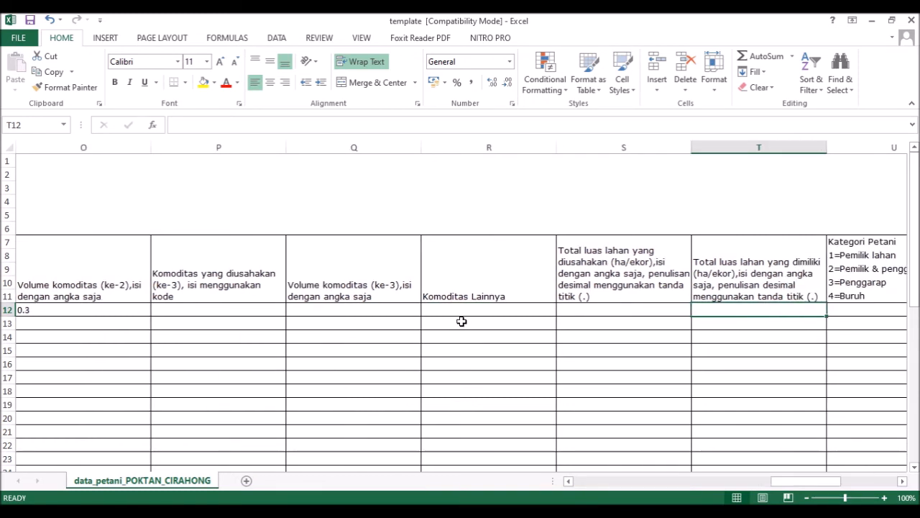
{"action": "key", "text": "shift+Tab"}
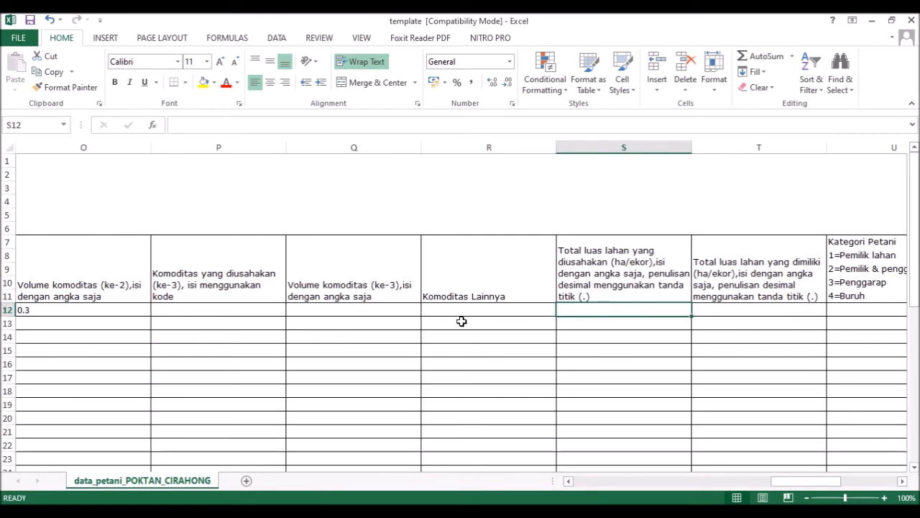
{"action": "key", "text": "shift+Tab"}
{"action": "key", "text": "shift+Tab"}
{"action": "key", "text": "shift+Tab"}
{"action": "key", "text": "shift+Tab"}
{"action": "key", "text": "shift+Tab"}
{"action": "key", "text": "shift+Tab"}
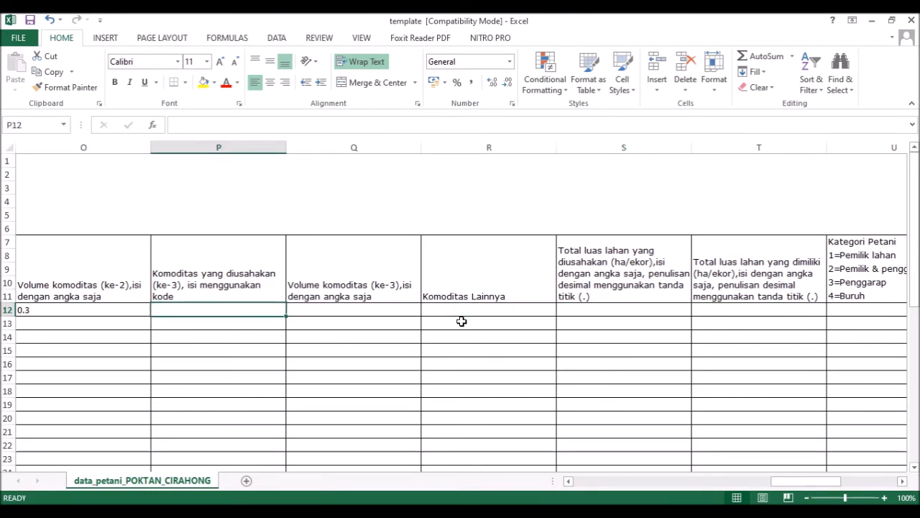
{"action": "key", "text": "shift+Tab"}
{"action": "key", "text": "Tab"}
{"action": "key", "text": "Tab"}
{"action": "key", "text": "Tab"}
{"action": "key", "text": "Tab"}
{"action": "key", "text": "Tab"}
{"action": "key", "text": "Tab"}
{"action": "key", "text": "Tab"}
{"action": "key", "text": "Tab"}
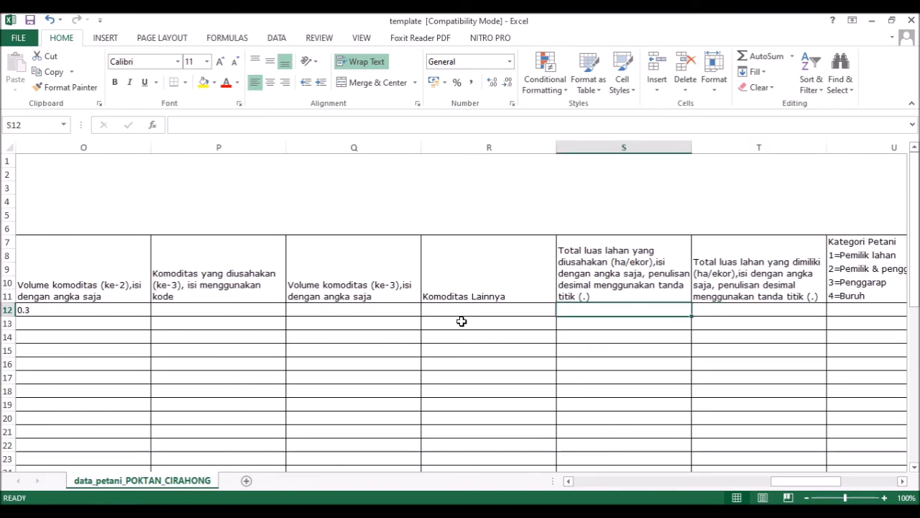
Step: Enter 0.8 as the total cultivated land area in S12
{"action": "type", "text": "0.8"}
{"action": "key", "text": "Tab"}
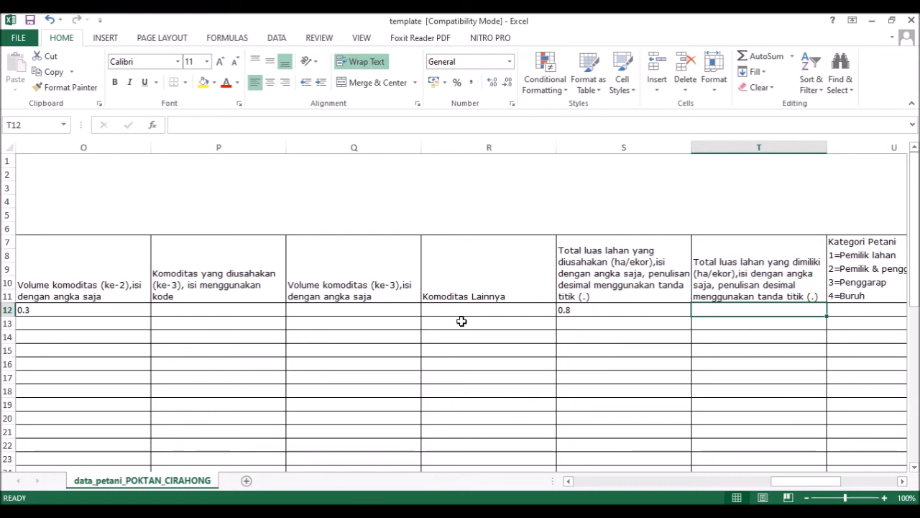
{"action": "key", "text": "Tab"}
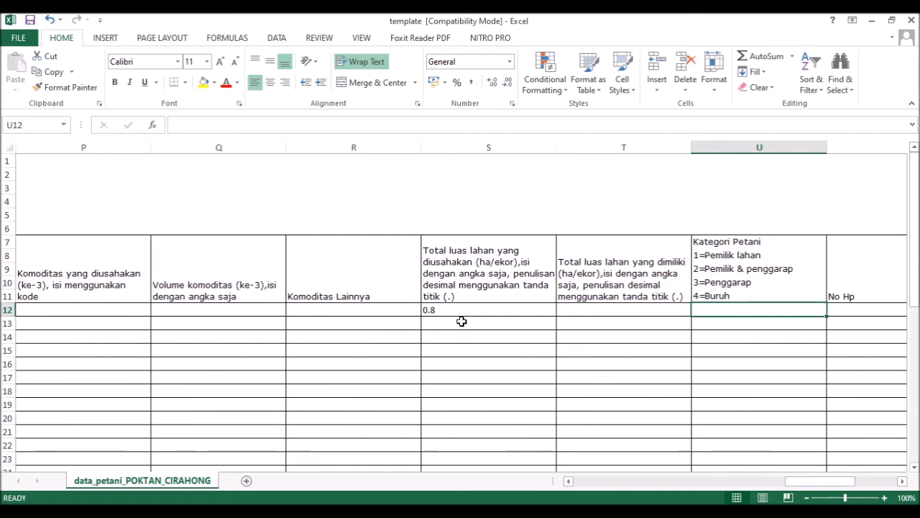
{"action": "key", "text": "shift+Tab"}
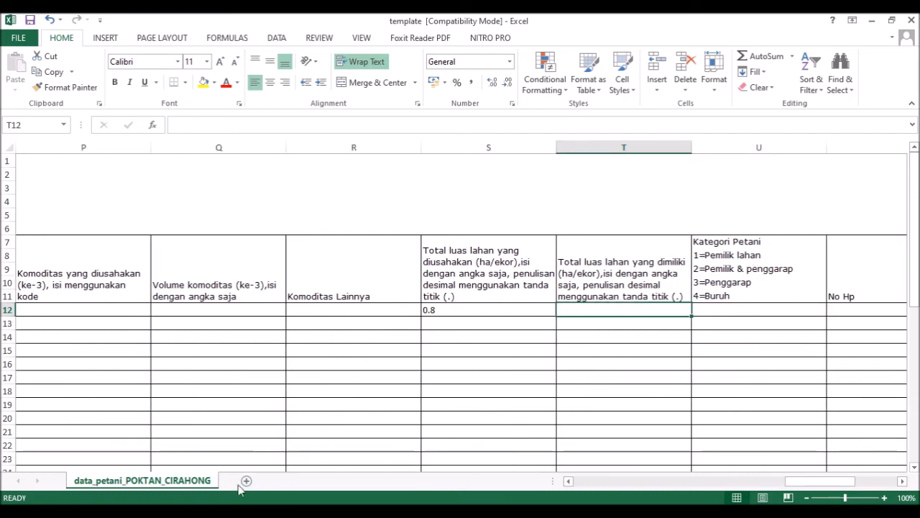
{"action": "left_click", "coordinate": [413, 510]}
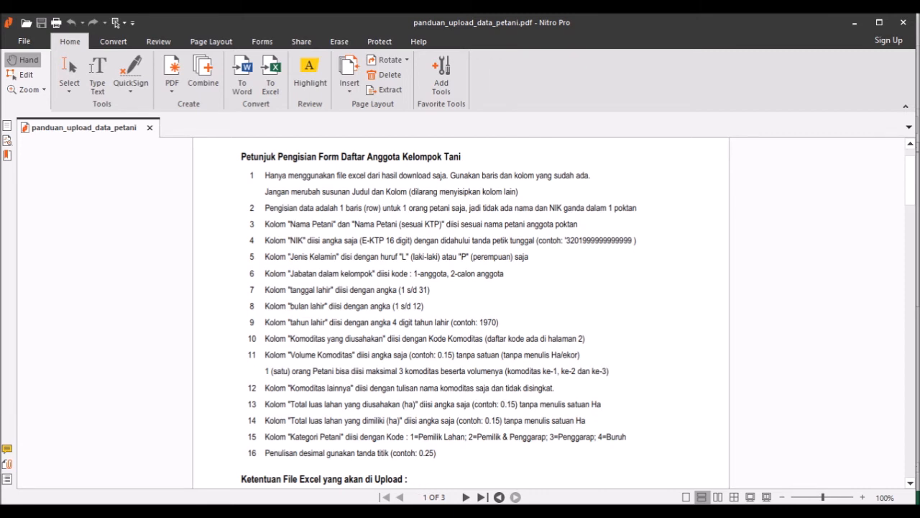
Step: Enter 'ayam' as the other commodity (Komoditas Lainnya) in R12
{"action": "key", "text": "alt+Tab"}
{"action": "left_click", "coordinate": [361, 310]}
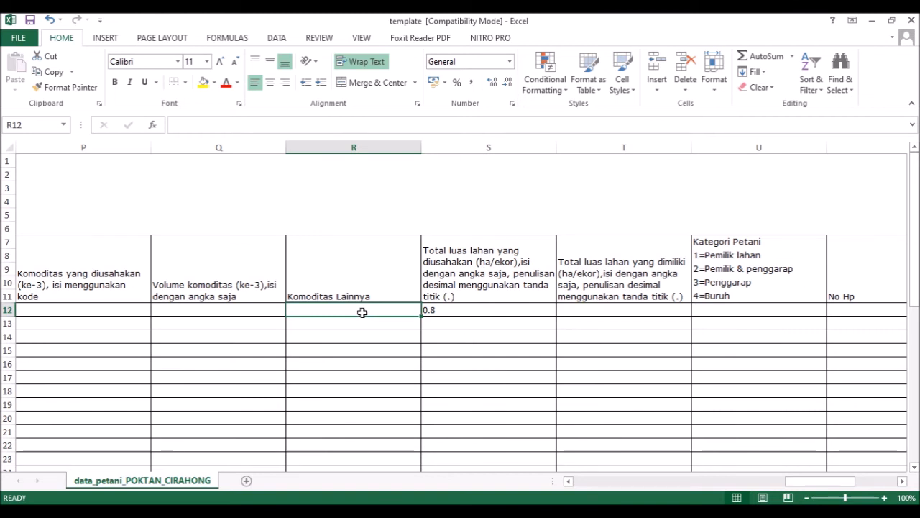
{"action": "type", "text": "ayam"}
{"action": "key", "text": "Tab"}
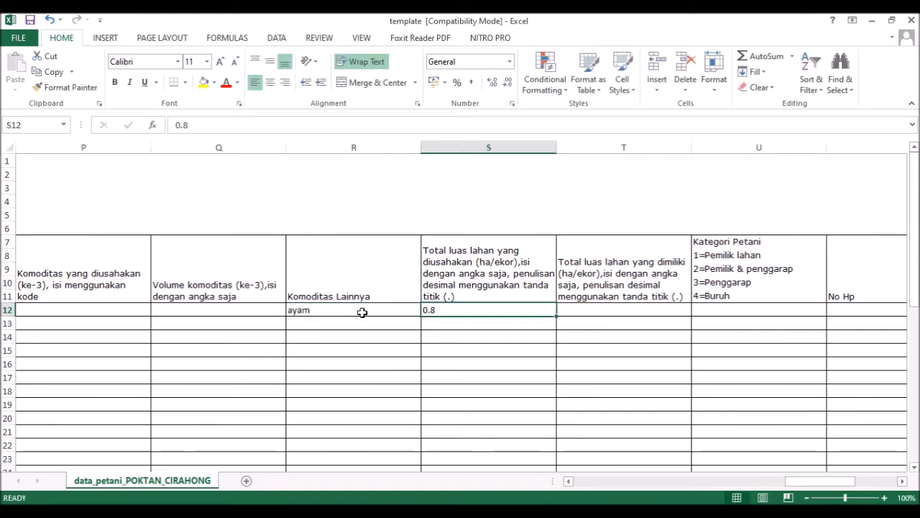
{"action": "key", "text": "Tab"}
Step: After checking the guide, enter 0.8 as owned land area in T12
{"action": "key", "text": "alt+Tab"}
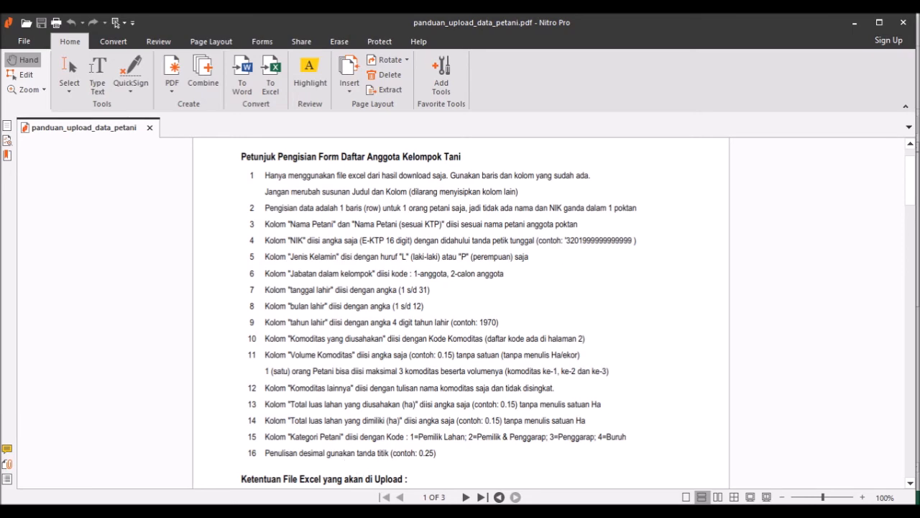
{"action": "left_click", "coordinate": [387, 513]}
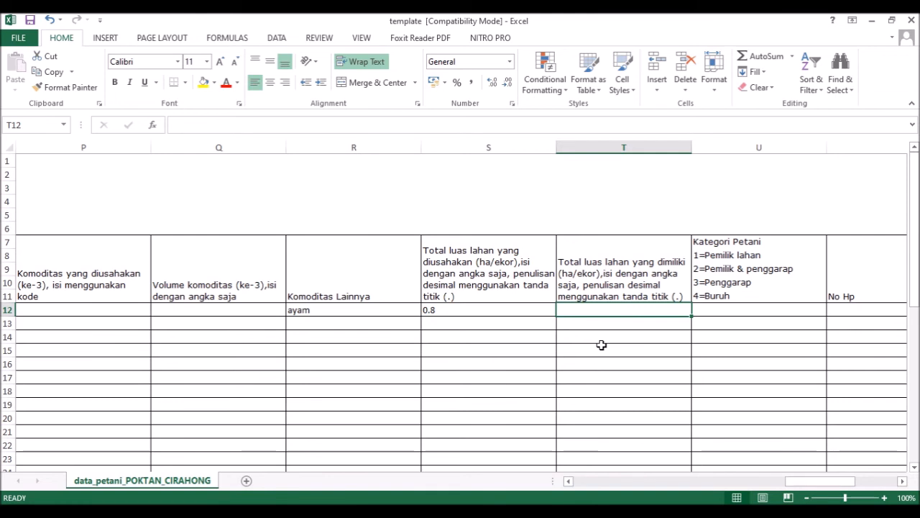
{"action": "type", "text": "0.8"}
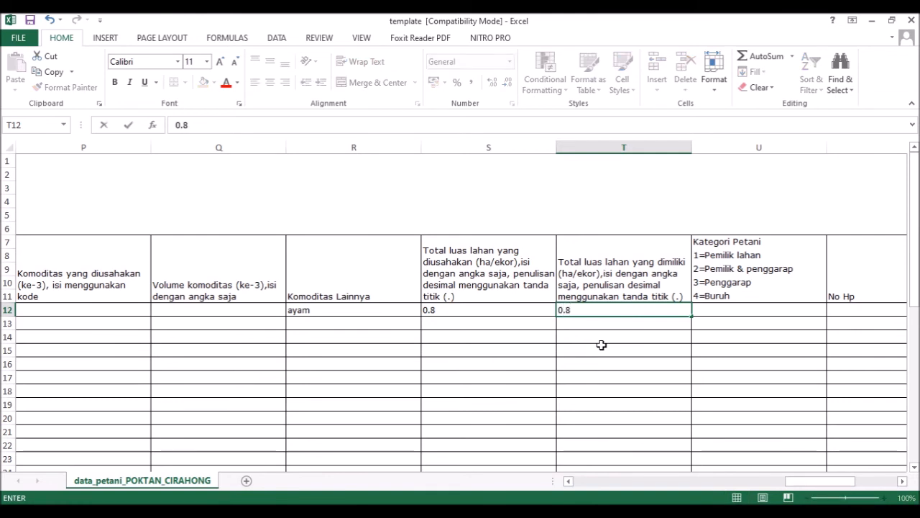
{"action": "key", "text": "Tab"}
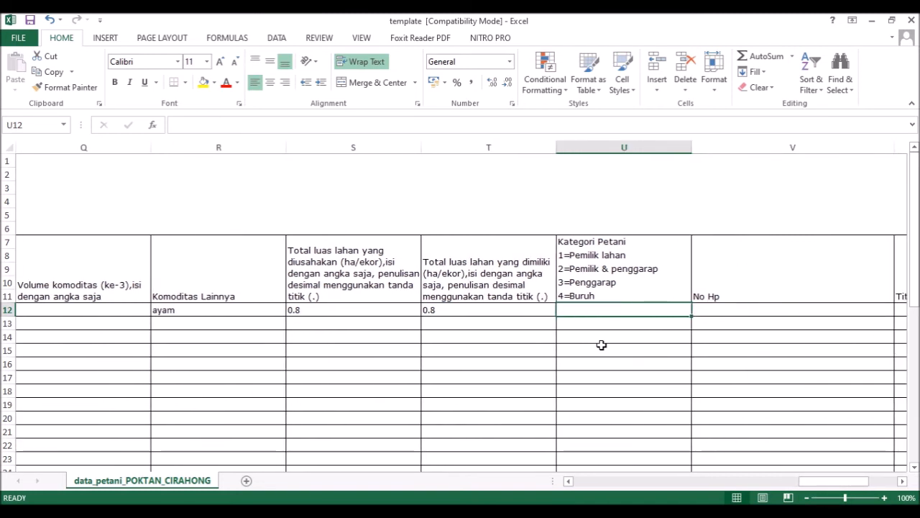
Step: Enter farmer category 2 in U12
{"action": "key", "text": "alt+Tab"}
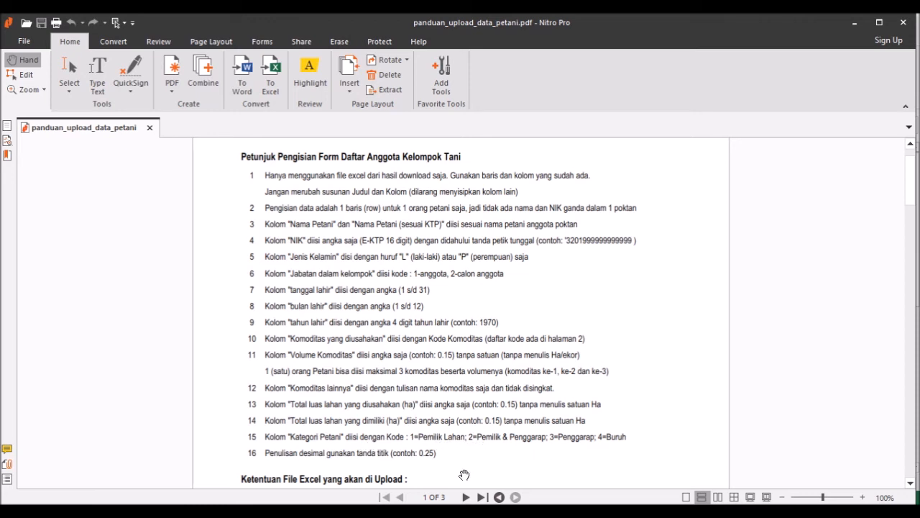
{"action": "key", "text": "alt+Tab"}
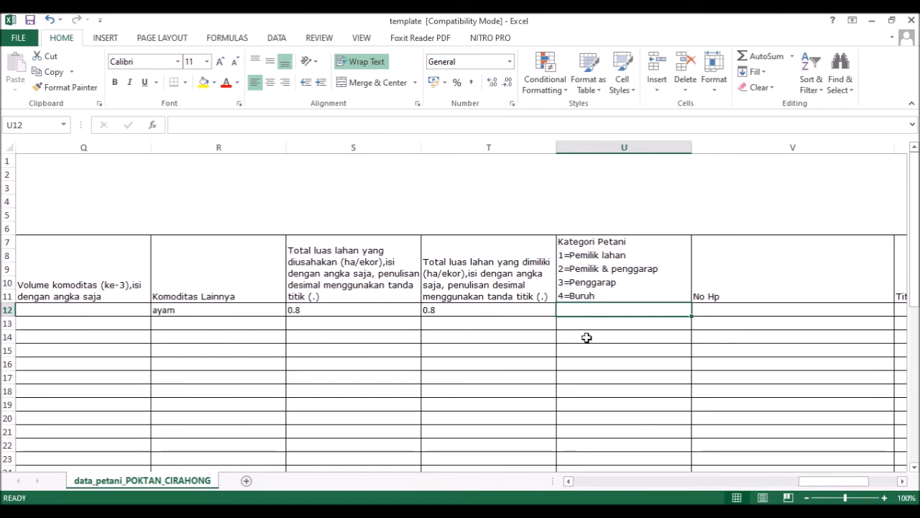
{"action": "type", "text": "2"}
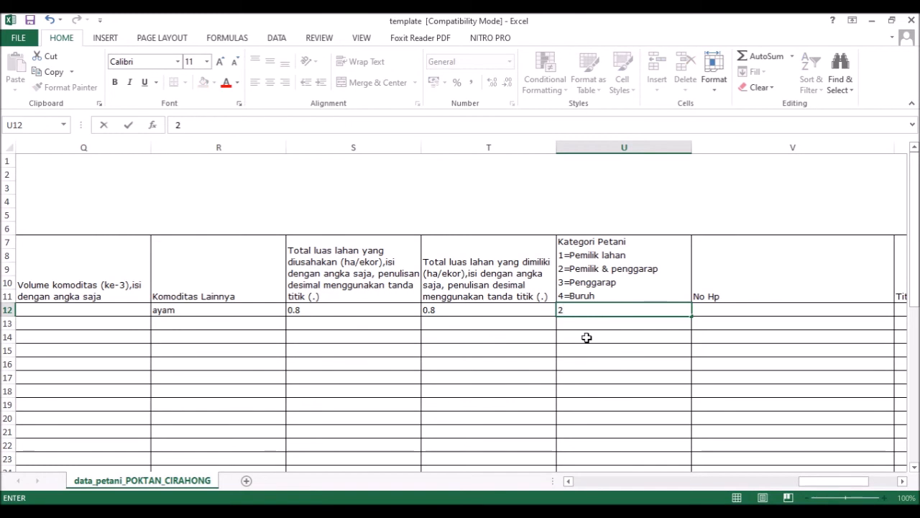
{"action": "key", "text": "Tab"}
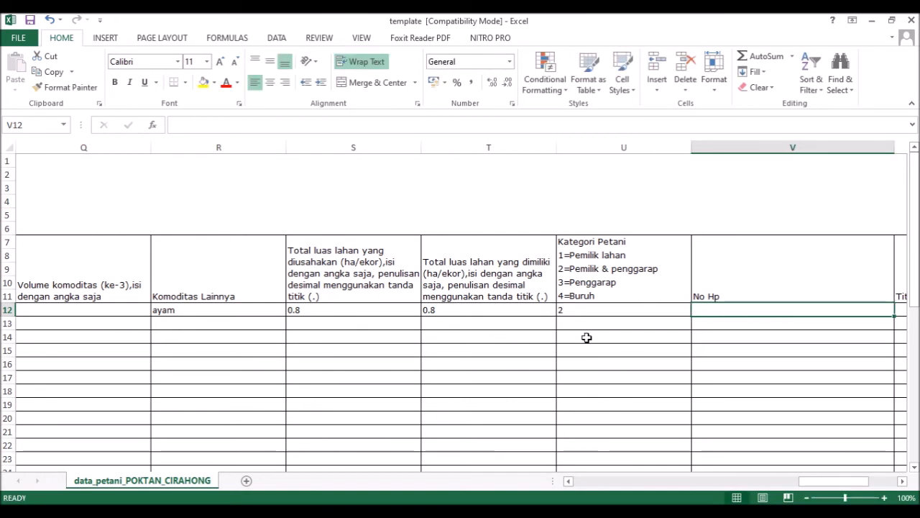
Step: Scroll right and select the No Hp cell V12 in row 12
{"action": "scroll", "coordinate": [587, 337], "scroll_direction": "right", "scroll_amount": 2}
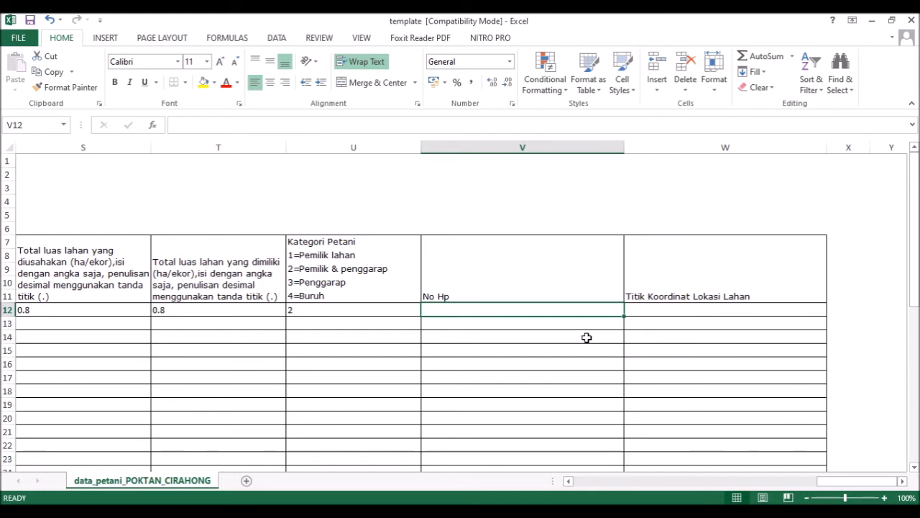
{"action": "left_click", "coordinate": [555, 286]}
{"action": "left_click", "coordinate": [558, 312]}
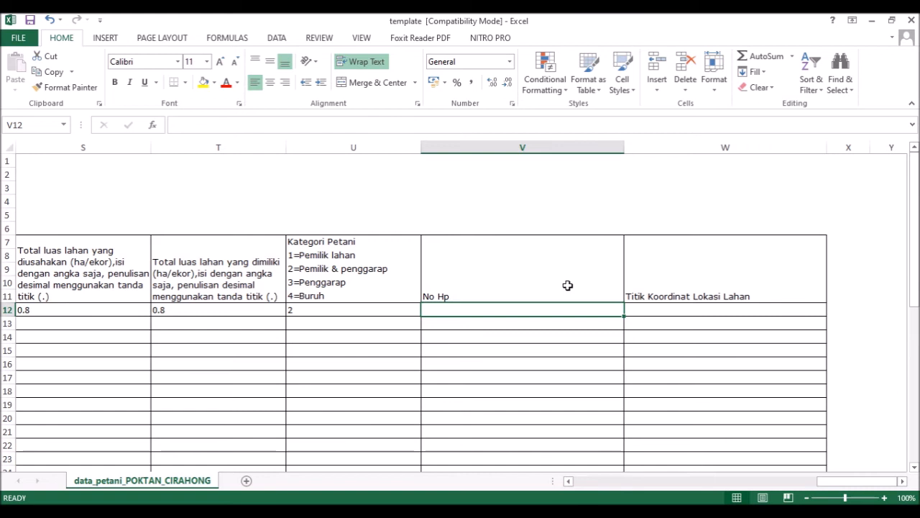
{"action": "left_click", "coordinate": [633, 309]}
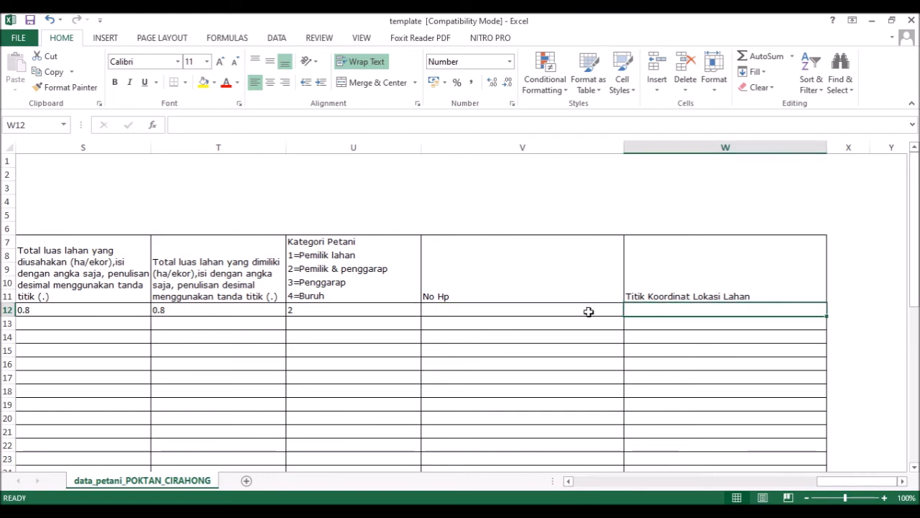
{"action": "left_click", "coordinate": [588, 311]}
{"action": "left_click", "coordinate": [386, 310]}
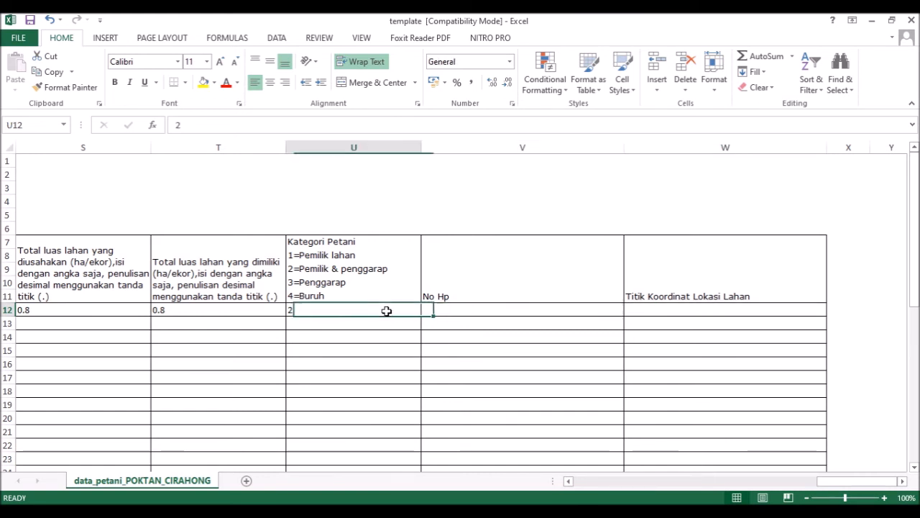
{"action": "left_click", "coordinate": [442, 305]}
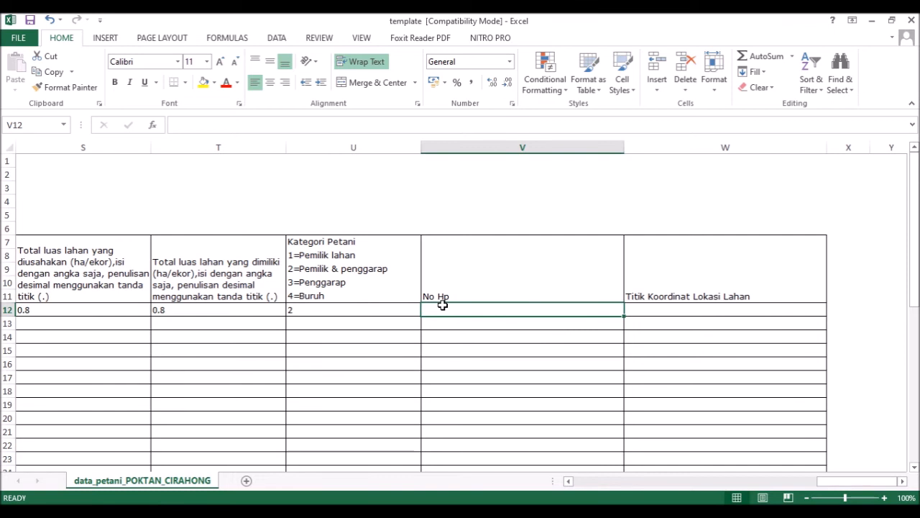
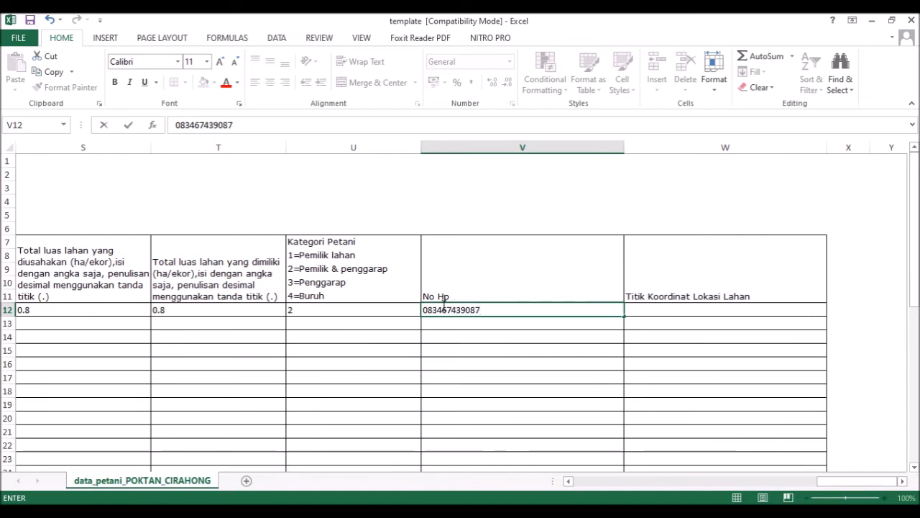
Step: Type the farmer's phone number in V12, adding an apostrophe and leading 0 to store it as text
{"action": "key", "text": "Tab"}
{"action": "left_click", "coordinate": [444, 306]}
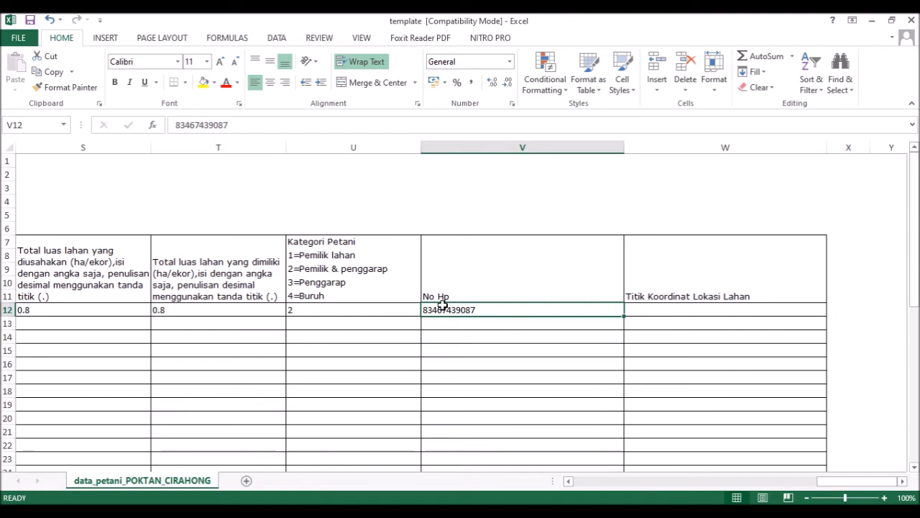
{"action": "left_click", "coordinate": [178, 125]}
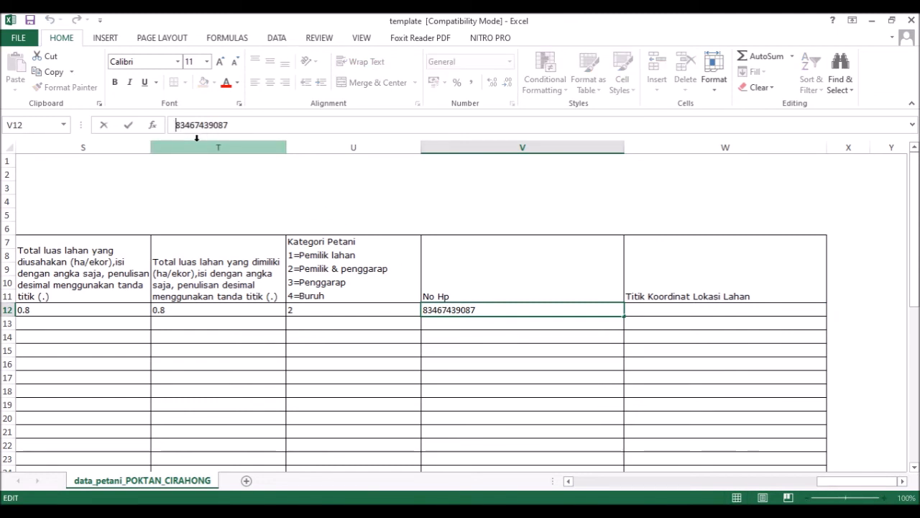
{"action": "type", "text": "0"}
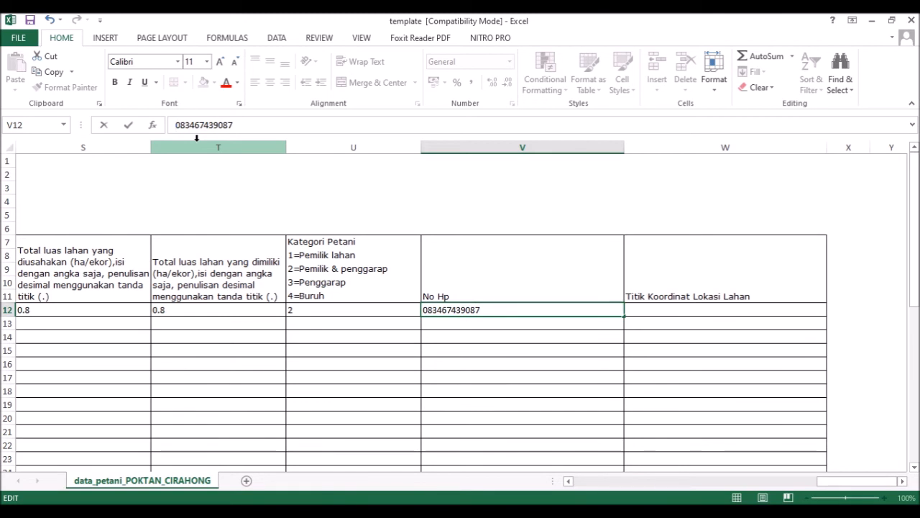
{"action": "type", "text": "'"}
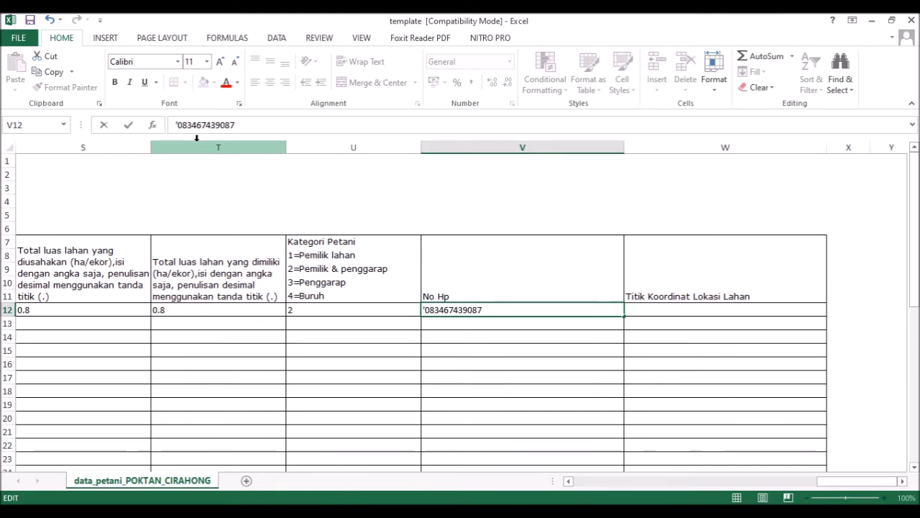
{"action": "key", "text": "Return"}
{"action": "key", "text": "Up"}
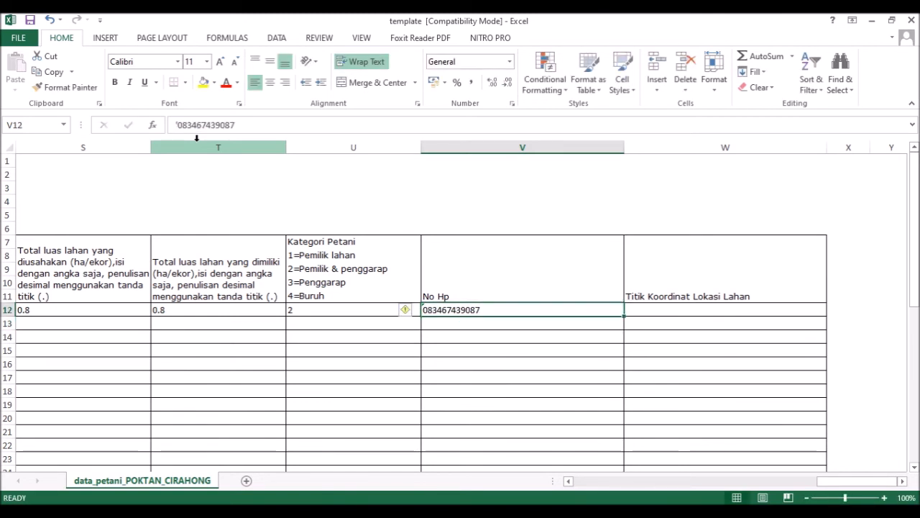
{"action": "key", "text": "Right"}
{"action": "key", "text": "Left"}
{"action": "key", "text": "Right"}
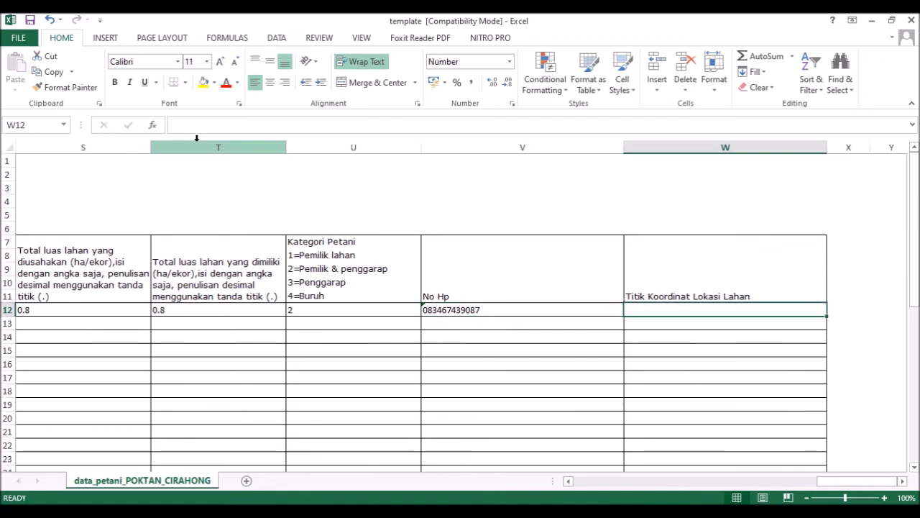
{"action": "key", "text": "Left"}
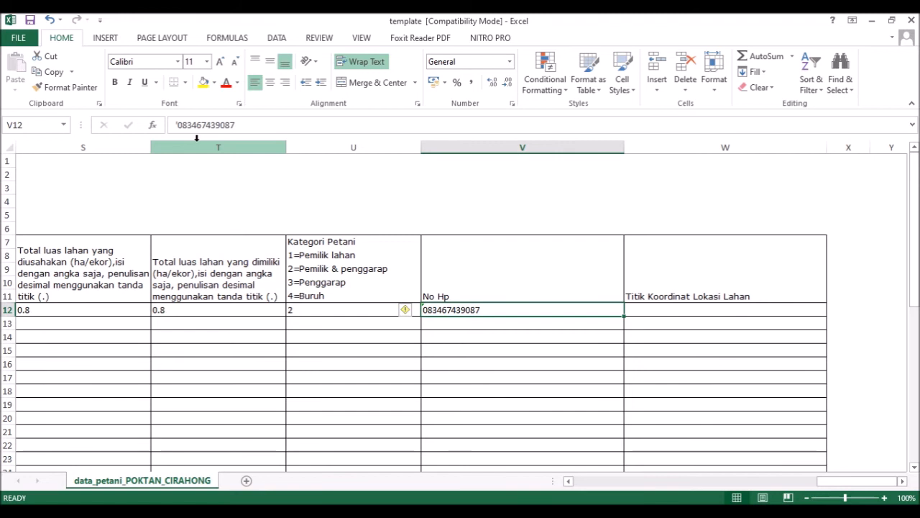
{"action": "key", "text": "Right"}
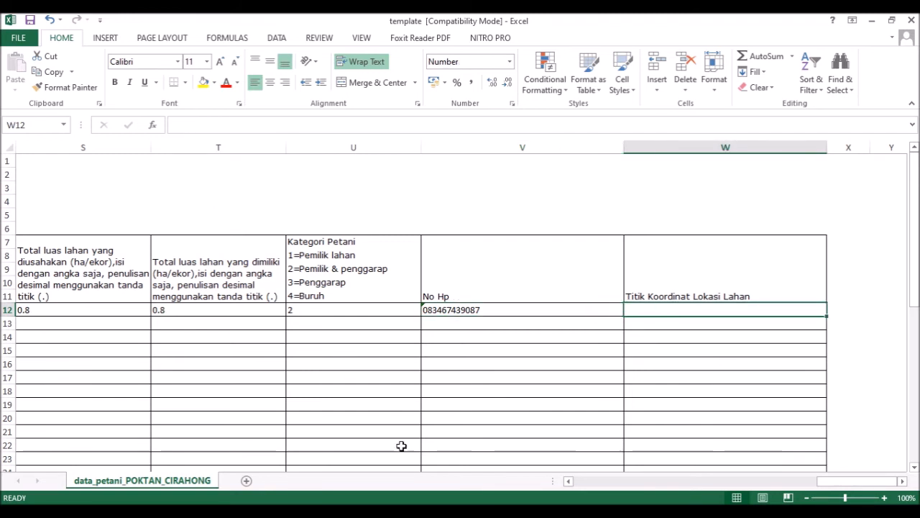
Step: After a glance at the guide, remove the leading apostrophe from the phone number in V12
{"action": "left_click", "coordinate": [424, 511]}
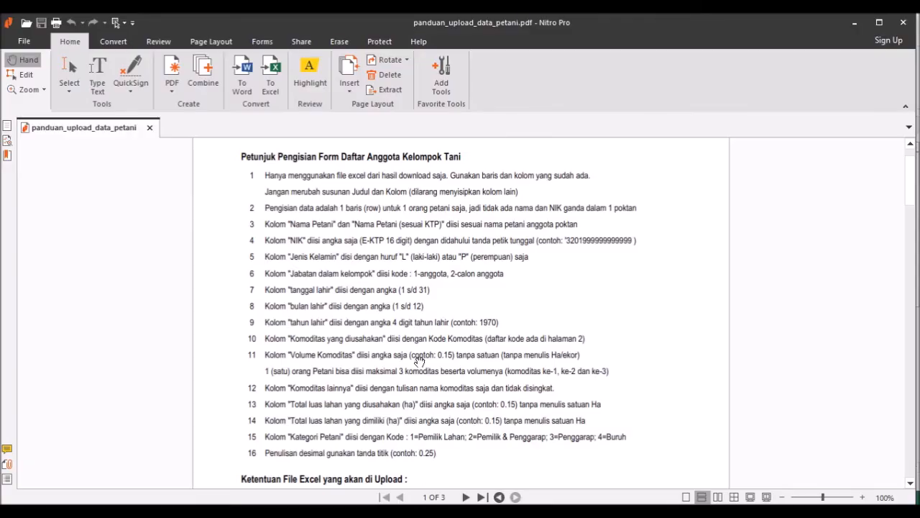
{"action": "scroll", "coordinate": [446, 377], "scroll_direction": "down", "scroll_amount": 1}
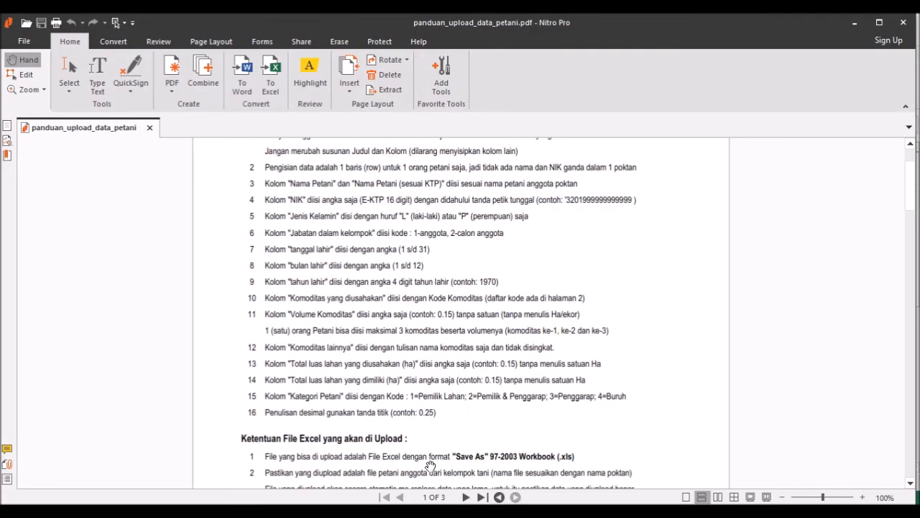
{"action": "left_click", "coordinate": [434, 511]}
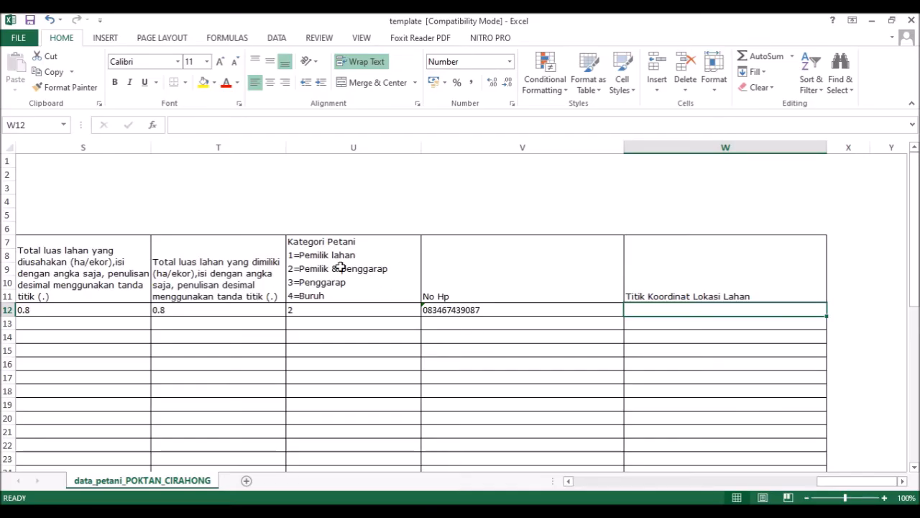
{"action": "left_click", "coordinate": [450, 310]}
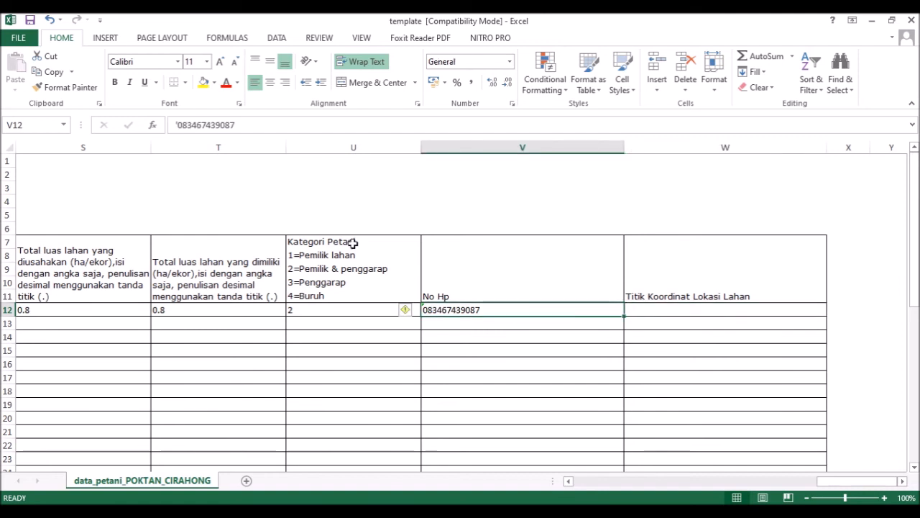
{"action": "left_click", "coordinate": [178, 125]}
{"action": "key", "text": "BackSpace"}
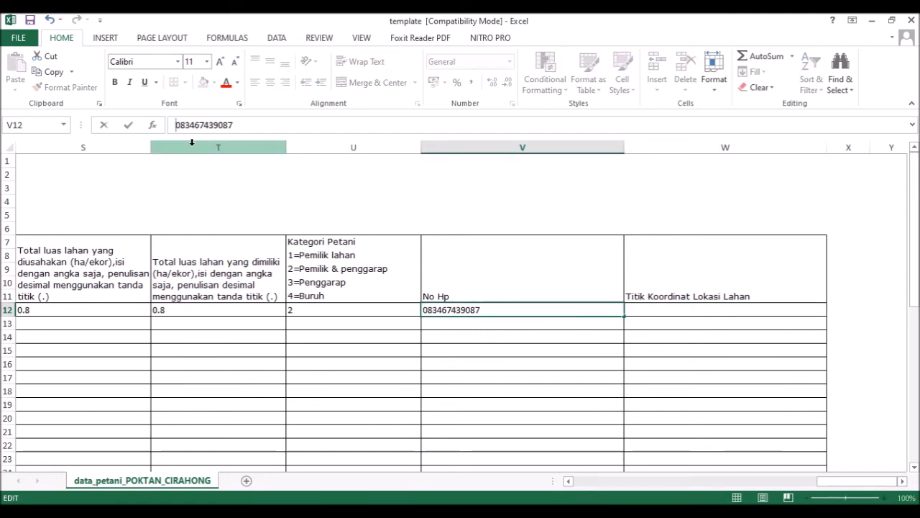
{"action": "key", "text": "Return"}
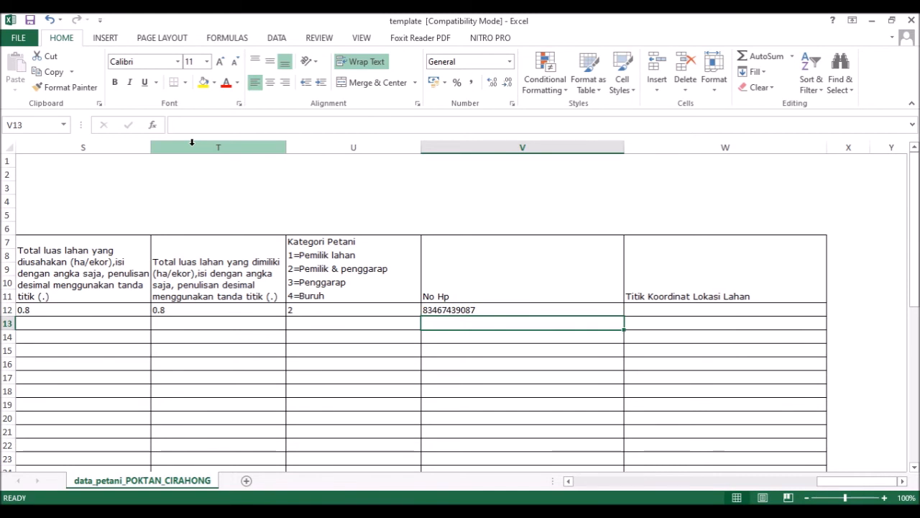
Step: Re-enter V12's phone number as text with a leading '0, then bring up the guide
{"action": "left_click", "coordinate": [453, 312]}
{"action": "right_click", "coordinate": [455, 311]}
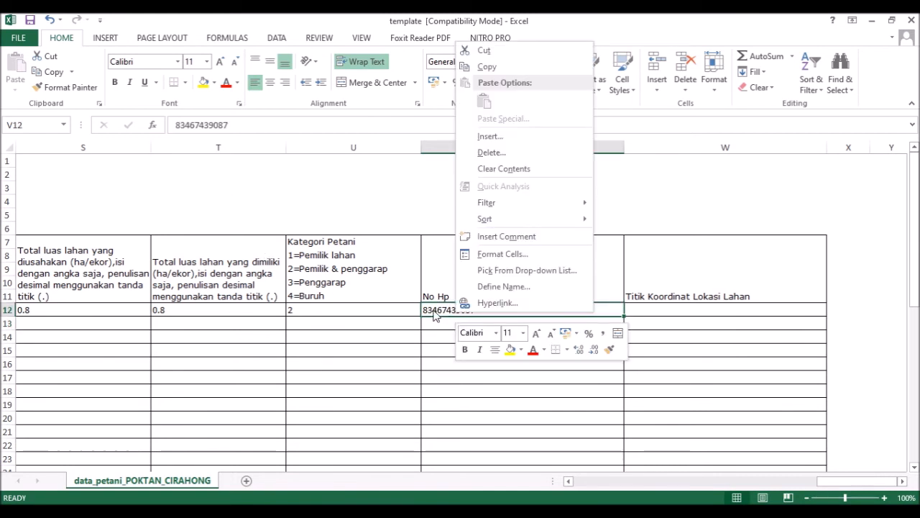
{"action": "key", "text": "Escape"}
{"action": "left_click", "coordinate": [178, 125]}
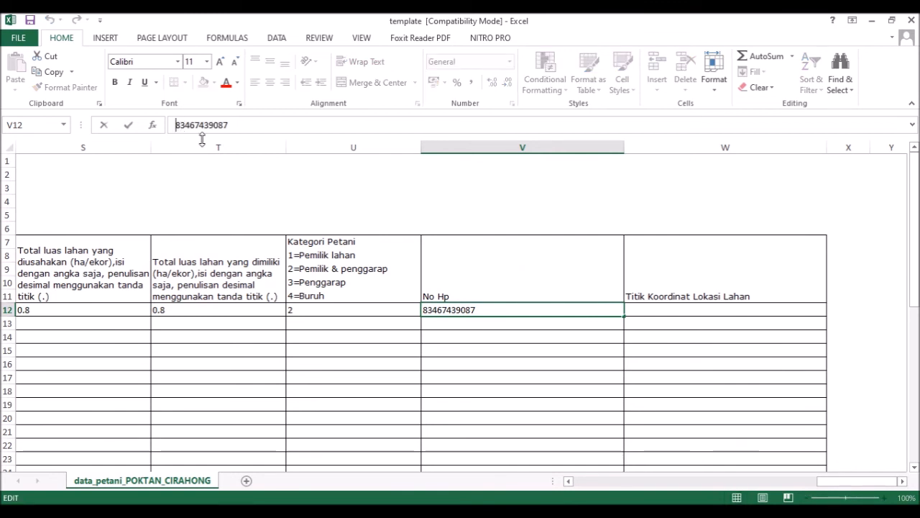
{"action": "type", "text": "'0"}
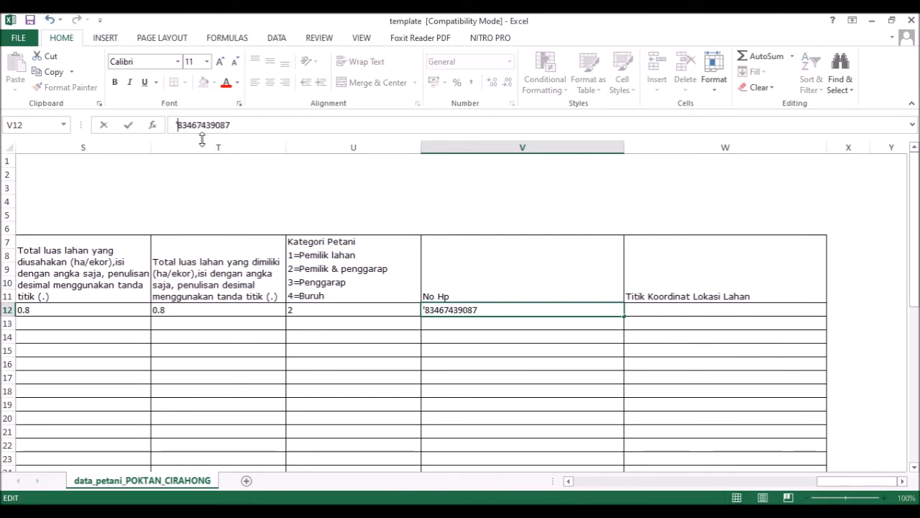
{"action": "key", "text": "Return"}
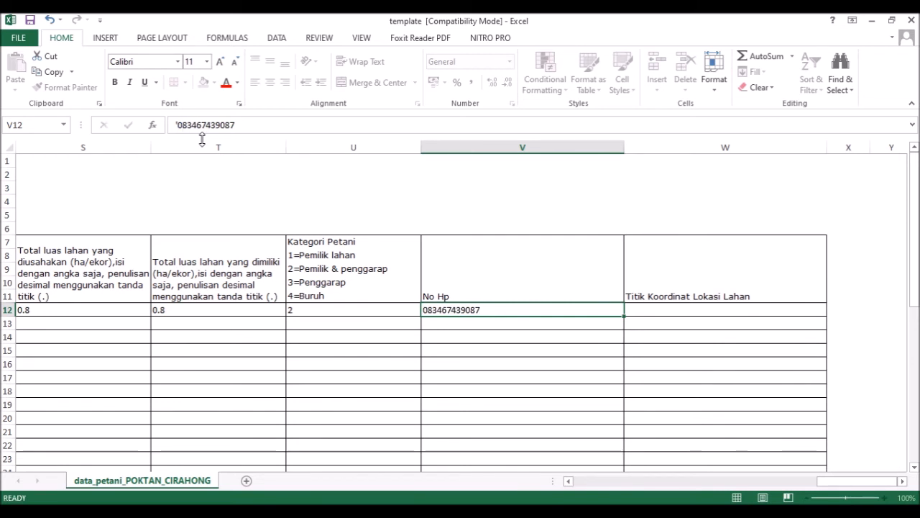
{"action": "key", "text": "Up"}
{"action": "key", "text": "Right"}
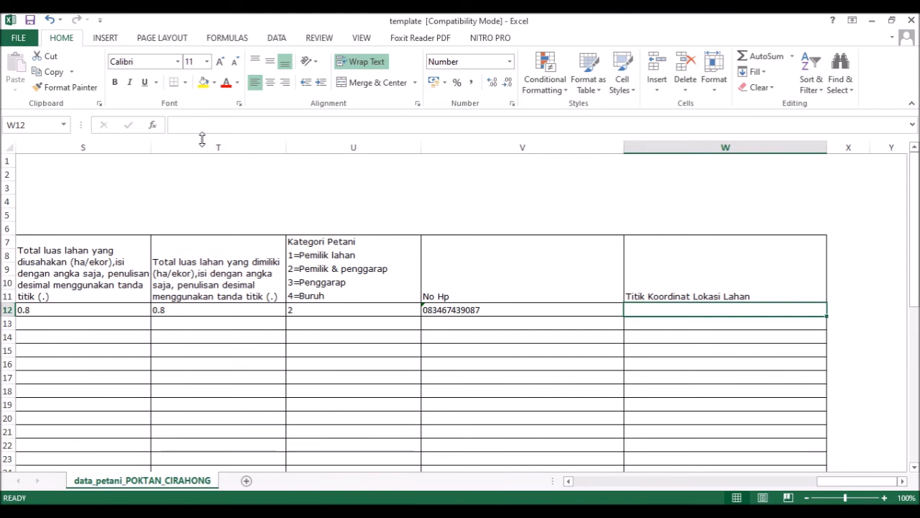
{"action": "key", "text": "alt+Tab"}
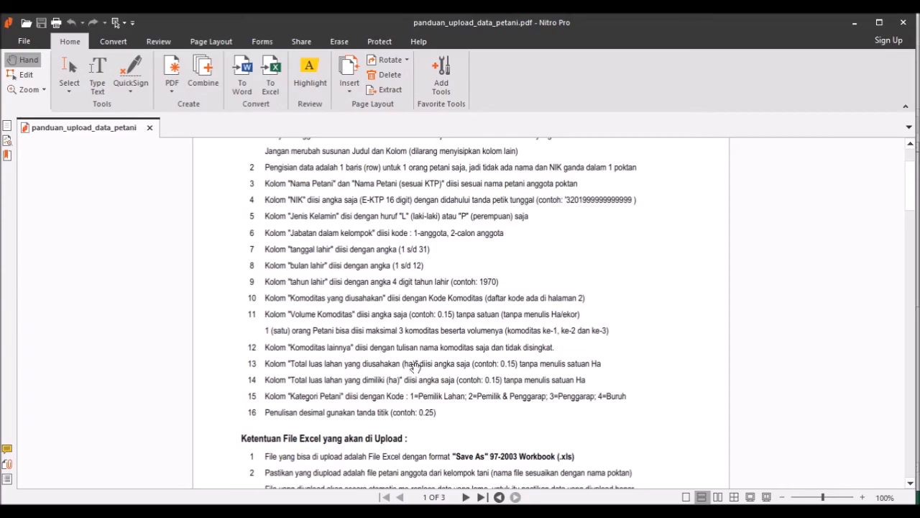
{"action": "scroll", "coordinate": [412, 367], "scroll_direction": "down", "scroll_amount": 3}
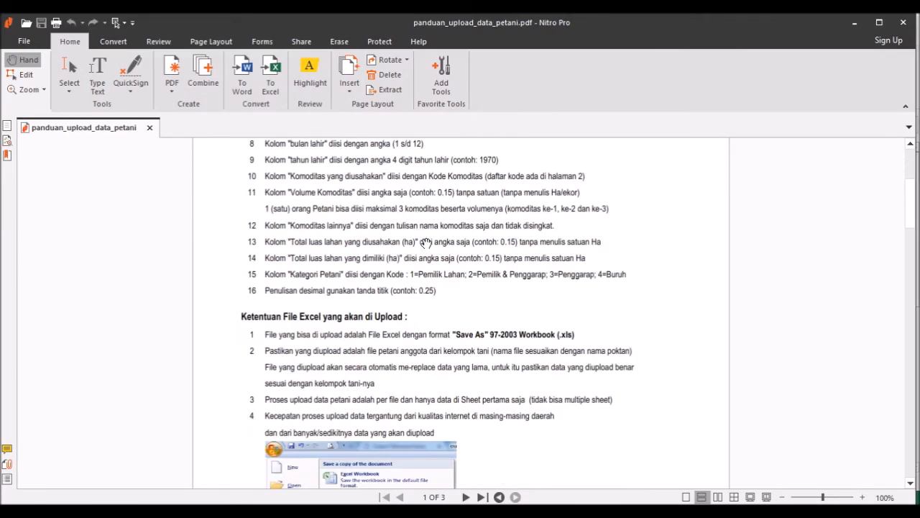
Step: Scroll the guide's filling instructions, then move to the SIMLUHTAN farmer form in Chrome
{"action": "scroll", "coordinate": [426, 243], "scroll_direction": "up", "scroll_amount": 3}
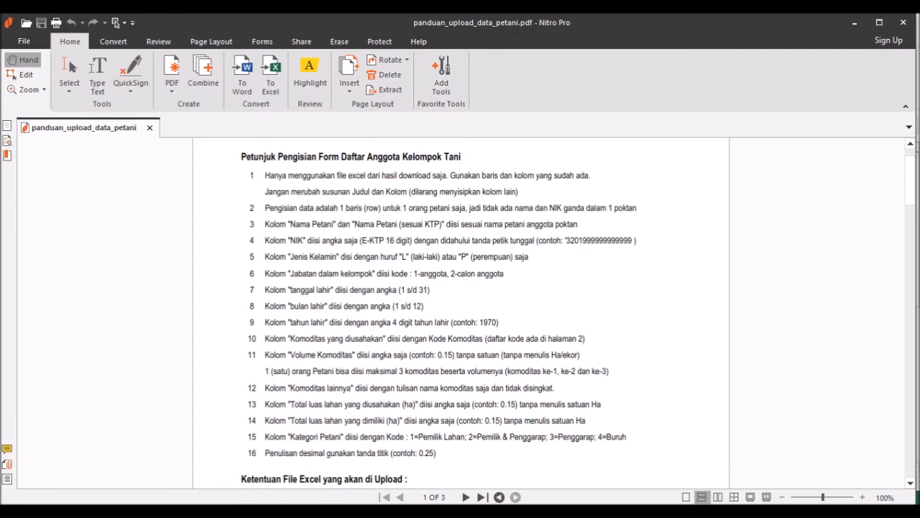
{"action": "key", "text": "alt+Tab"}
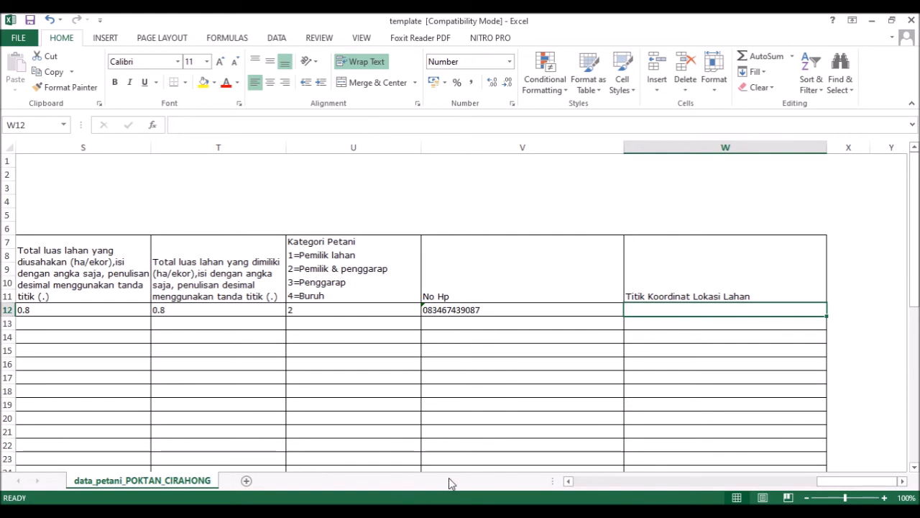
{"action": "key", "text": "alt+Tab"}
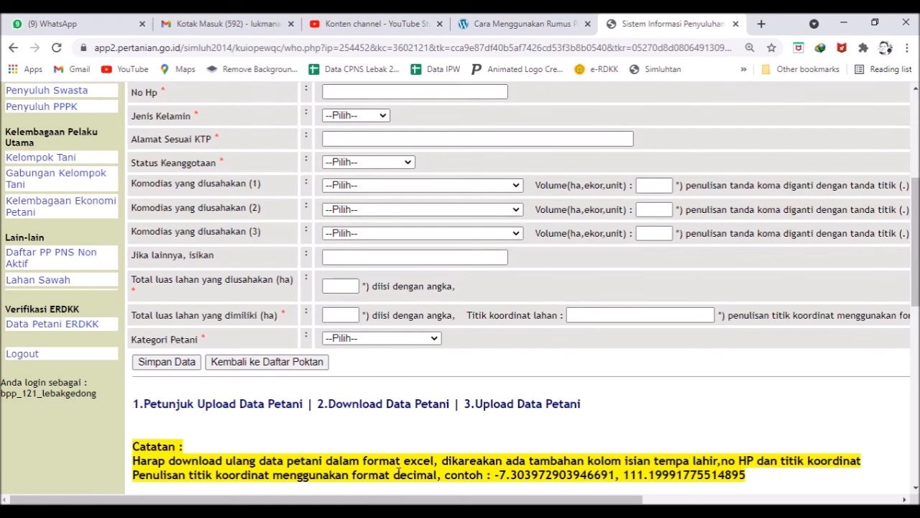
Step: Select the example decimal coordinate pair on the SIMLUHTAN page and return to the Excel template
{"action": "left_click_drag", "start_coordinate": [367, 474], "coordinate": [435, 474]}
{"action": "left_click_drag", "start_coordinate": [501, 475], "coordinate": [676, 421]}
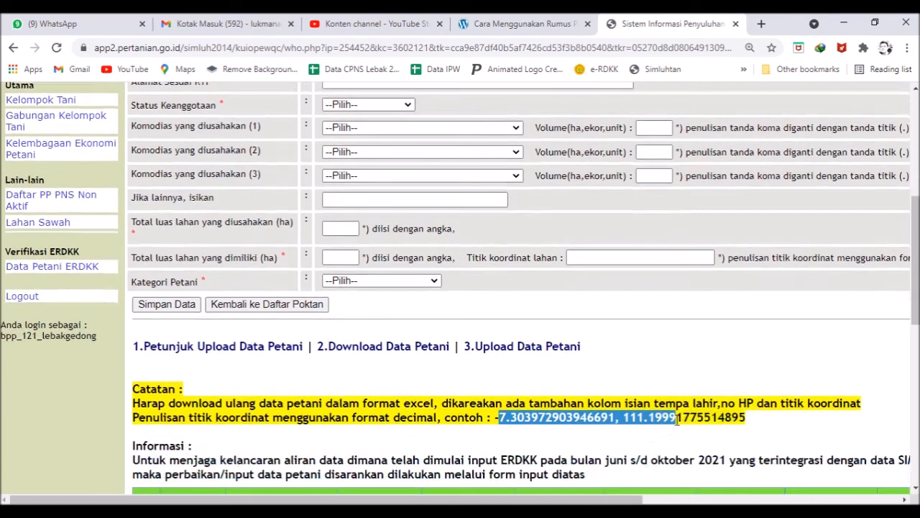
{"action": "left_click", "coordinate": [715, 416]}
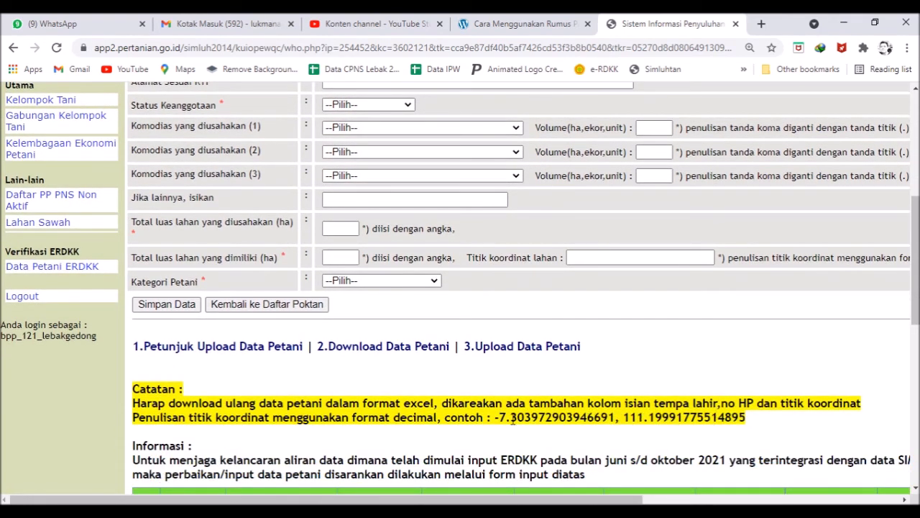
{"action": "left_click_drag", "start_coordinate": [495, 417], "coordinate": [745, 412]}
{"action": "key", "text": "ctrl+c"}
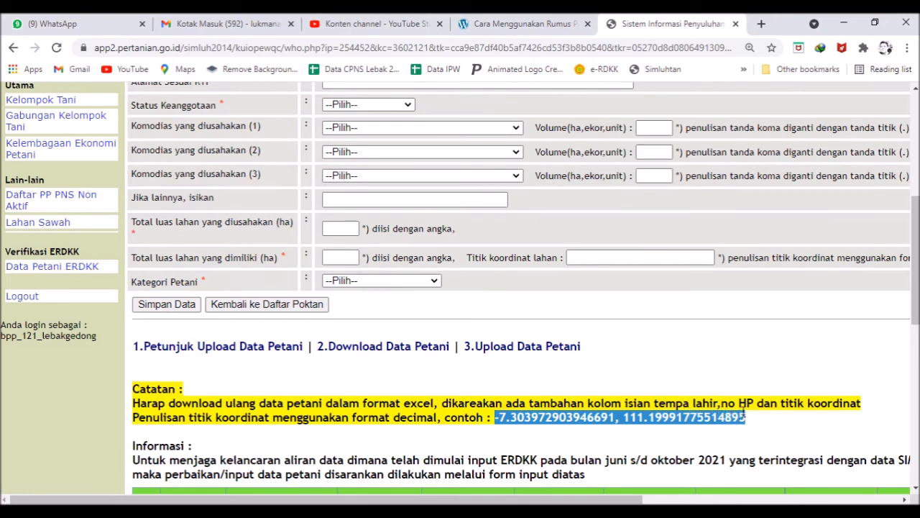
{"action": "key", "text": "alt+Tab"}
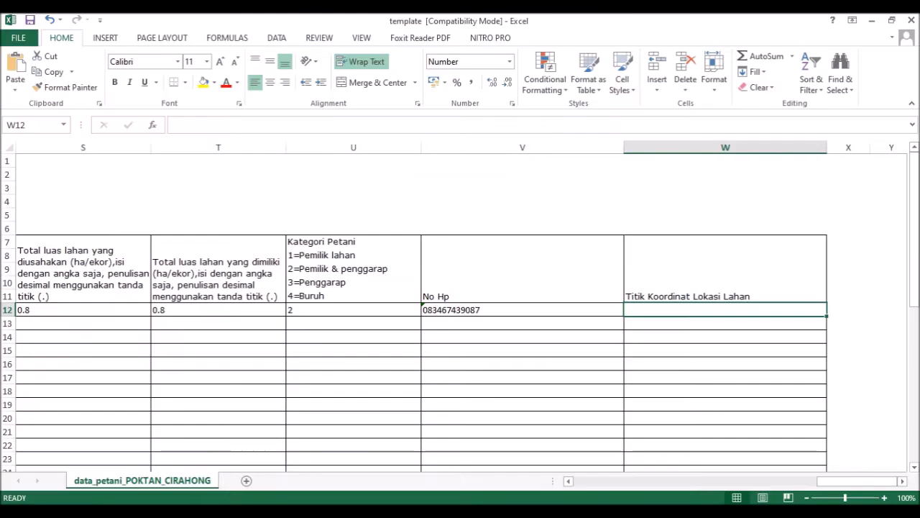
Step: Paste the copied coordinates into W12, accepting Excel's suggested correction
{"action": "double_click", "coordinate": [661, 310]}
{"action": "key", "text": "ctrl+v"}
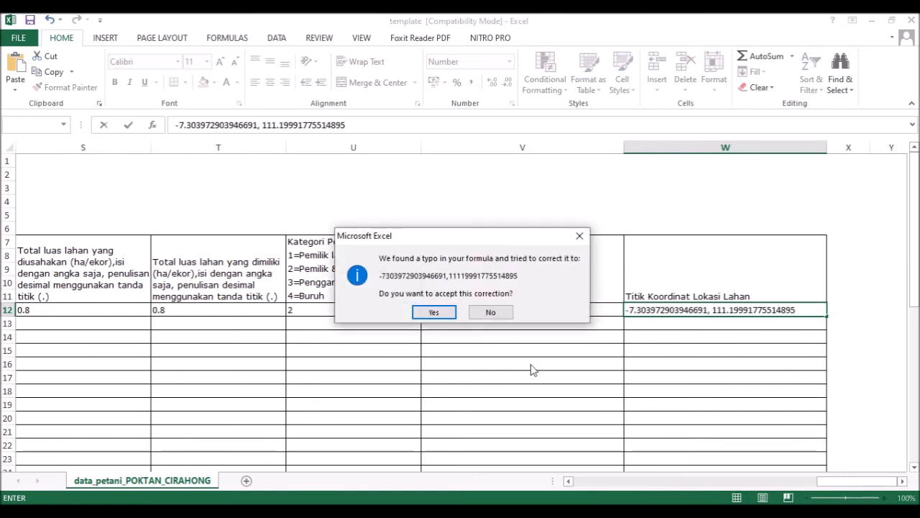
{"action": "left_click", "coordinate": [432, 314]}
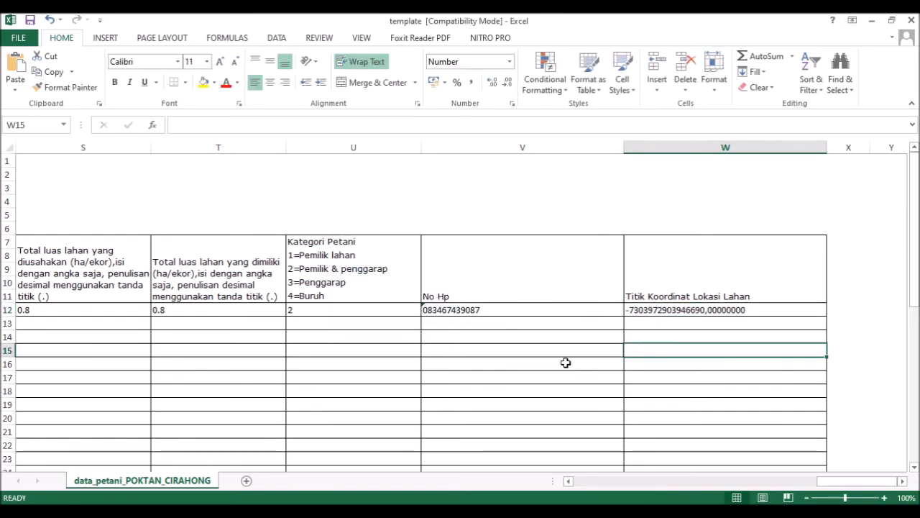
{"action": "left_click", "coordinate": [677, 310]}
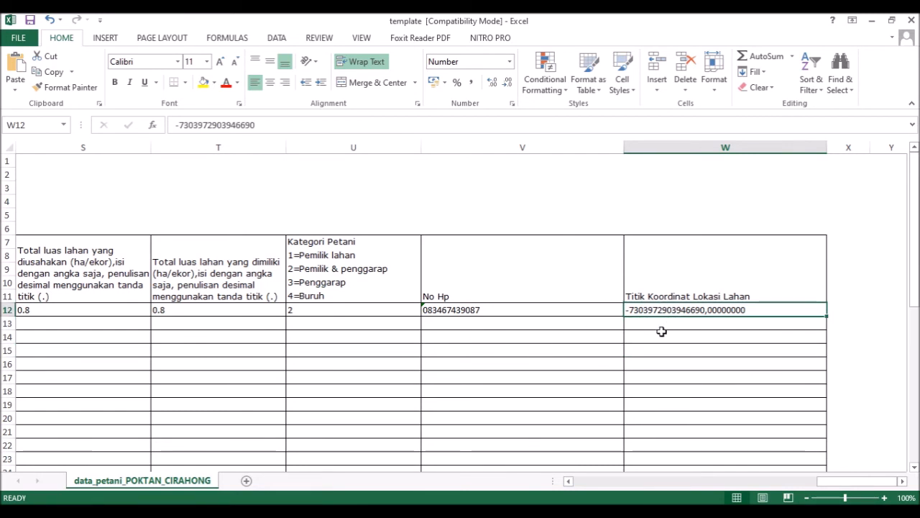
Step: Format W12 as Text and clear the mangled number from it
{"action": "right_click", "coordinate": [647, 311]}
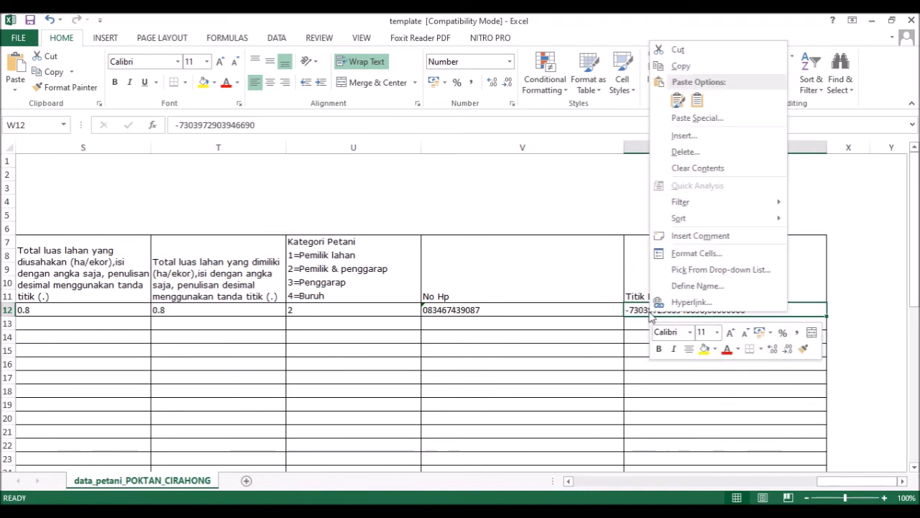
{"action": "left_click", "coordinate": [685, 255]}
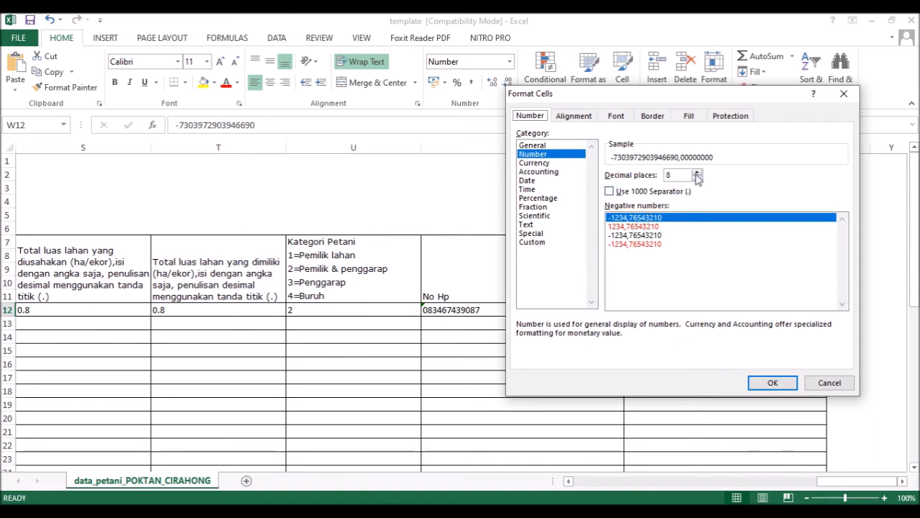
{"action": "left_click_drag", "start_coordinate": [708, 93], "coordinate": [447, 122]}
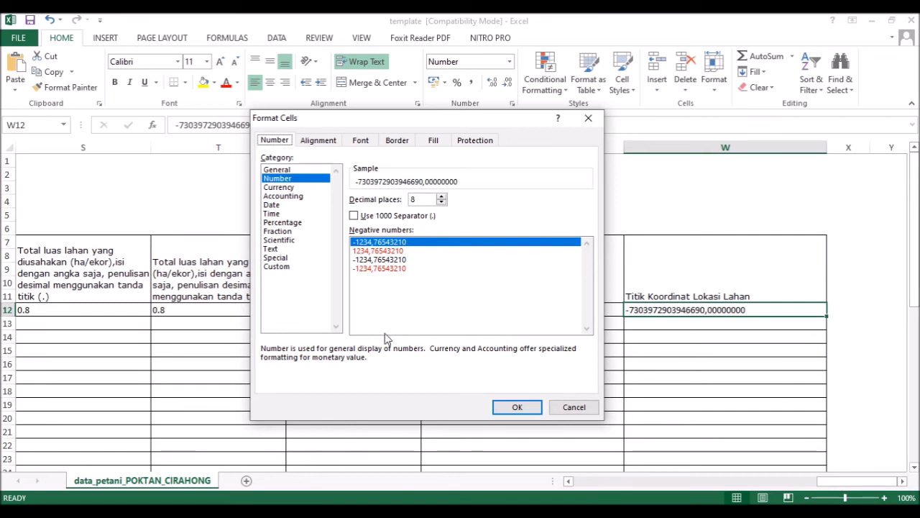
{"action": "left_click", "coordinate": [289, 250]}
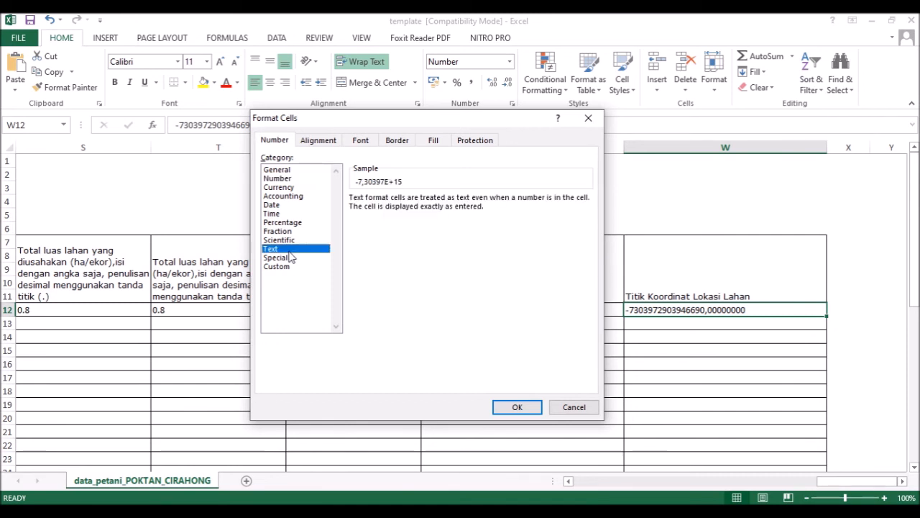
{"action": "left_click", "coordinate": [517, 407]}
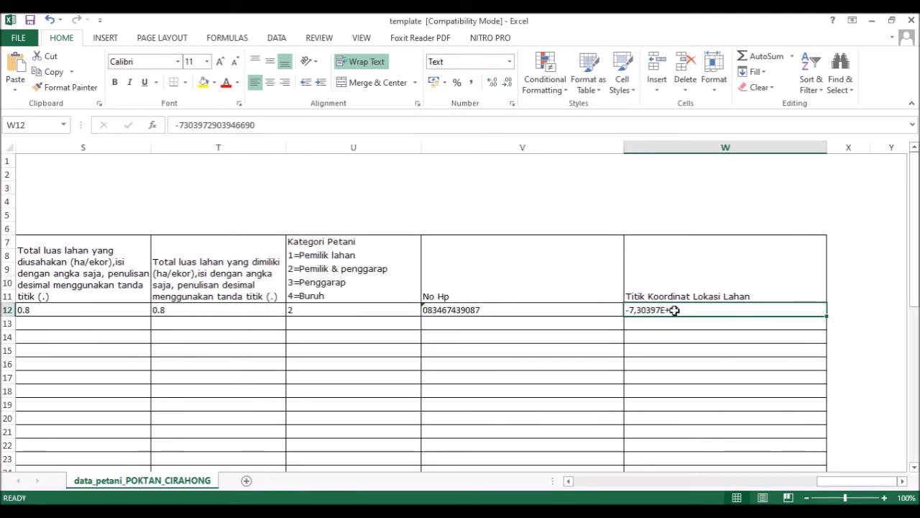
{"action": "key", "text": "Delete"}
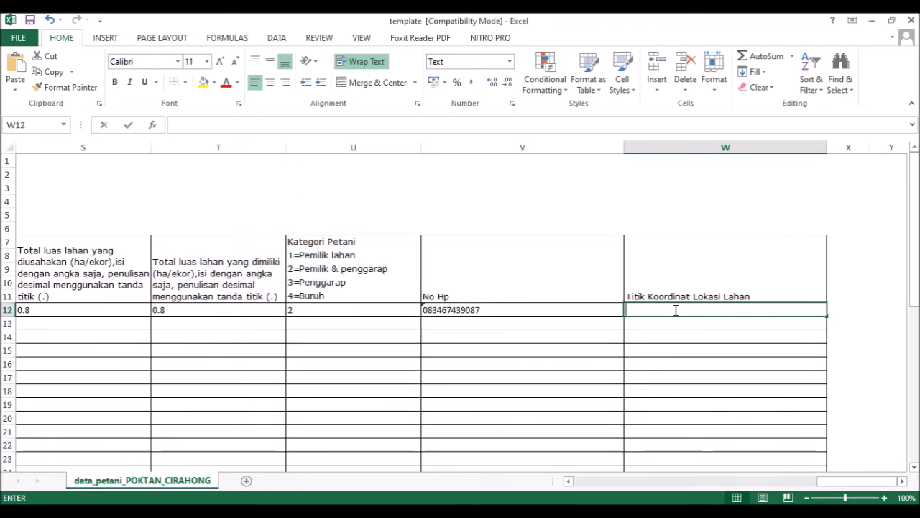
Step: Paste -7.303972903946691, 111.19991775514895 into W12 and check it against the browser example
{"action": "double_click", "coordinate": [675, 310]}
{"action": "key", "text": "ctrl+v"}
{"action": "left_click", "coordinate": [690, 343]}
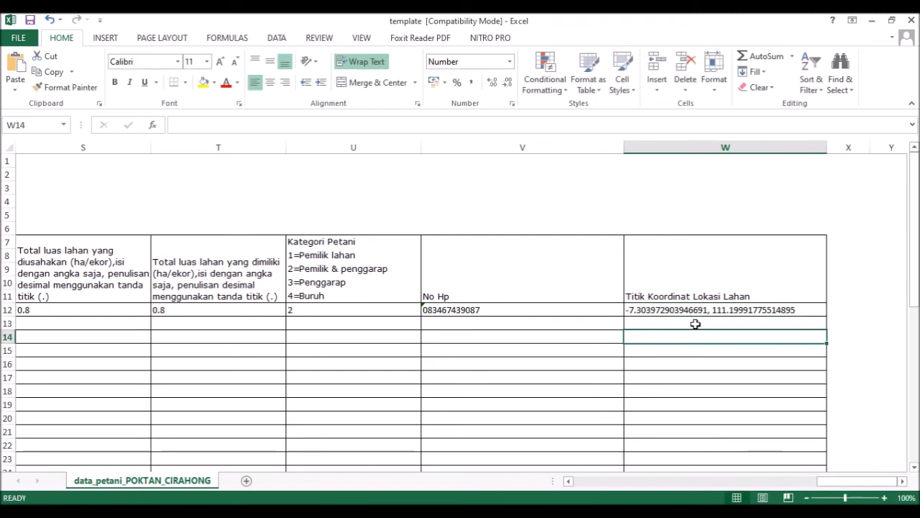
{"action": "left_click", "coordinate": [694, 312]}
{"action": "key", "text": "alt+Tab"}
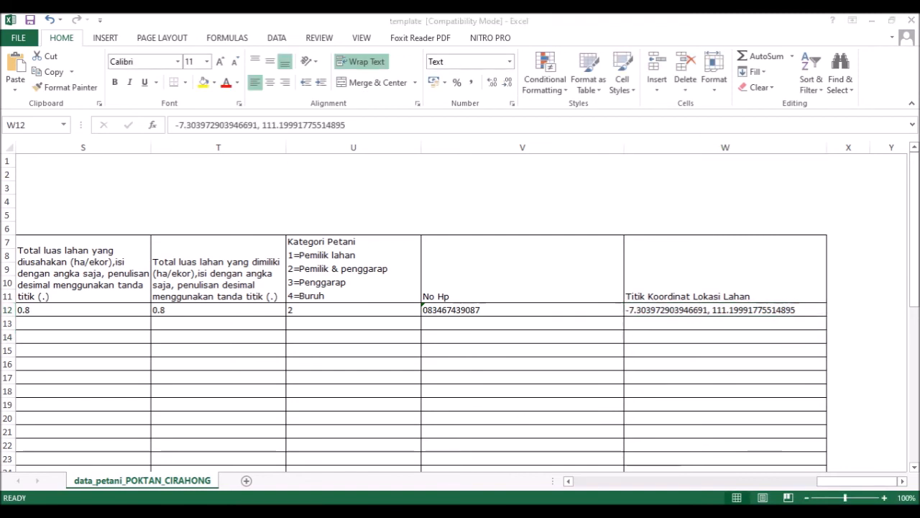
{"action": "key", "text": "alt+Tab"}
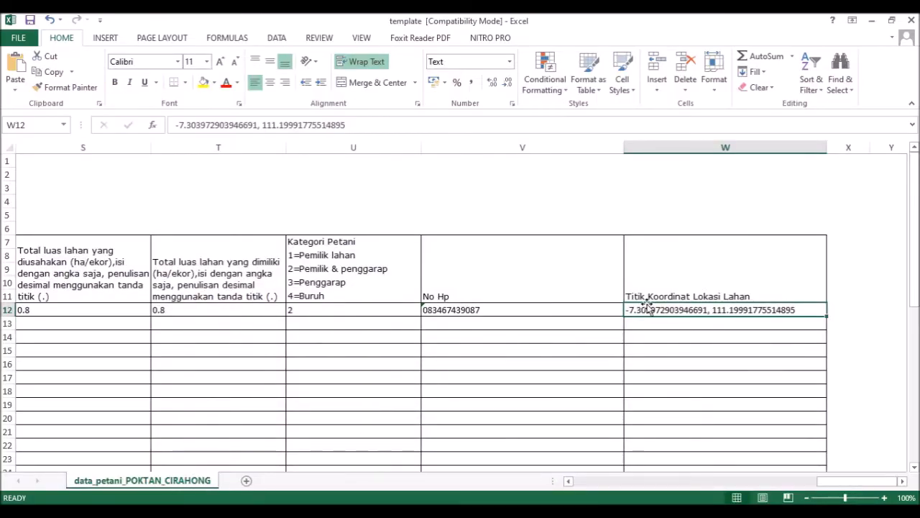
{"action": "left_click", "coordinate": [668, 270]}
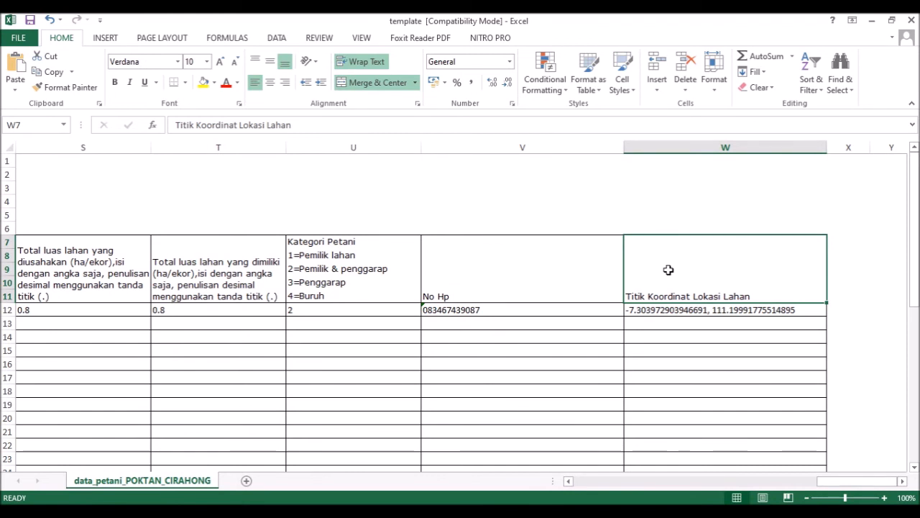
{"action": "left_click", "coordinate": [693, 311]}
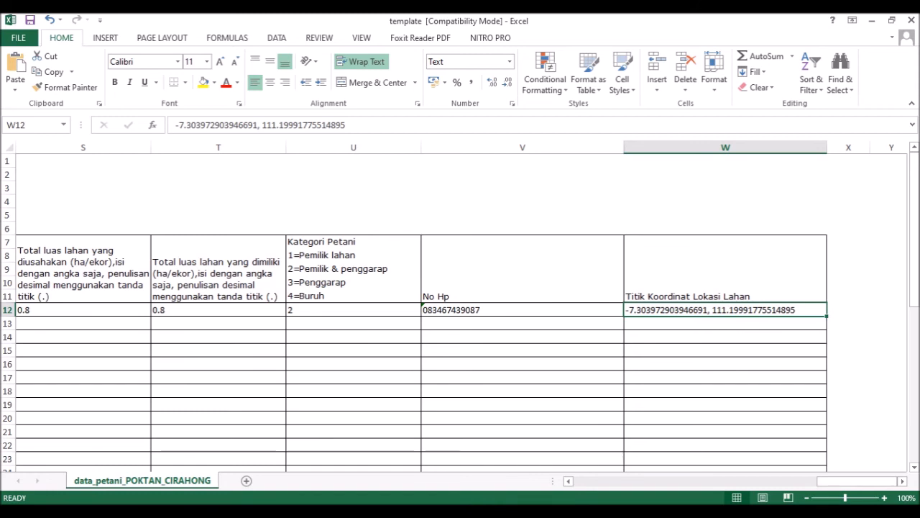
Step: Change W12's format to the Number category, keeping its coordinate text unchanged
{"action": "key", "text": "alt+Tab"}
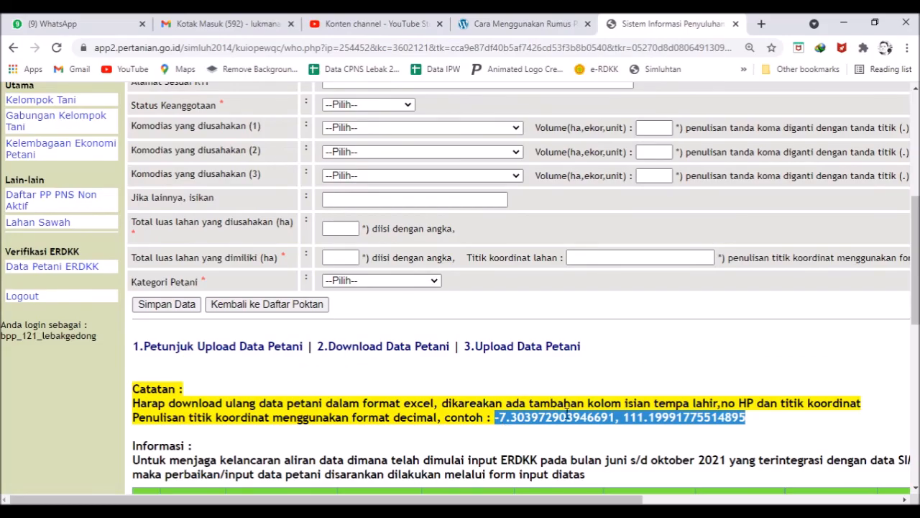
{"action": "key", "text": "alt+Tab"}
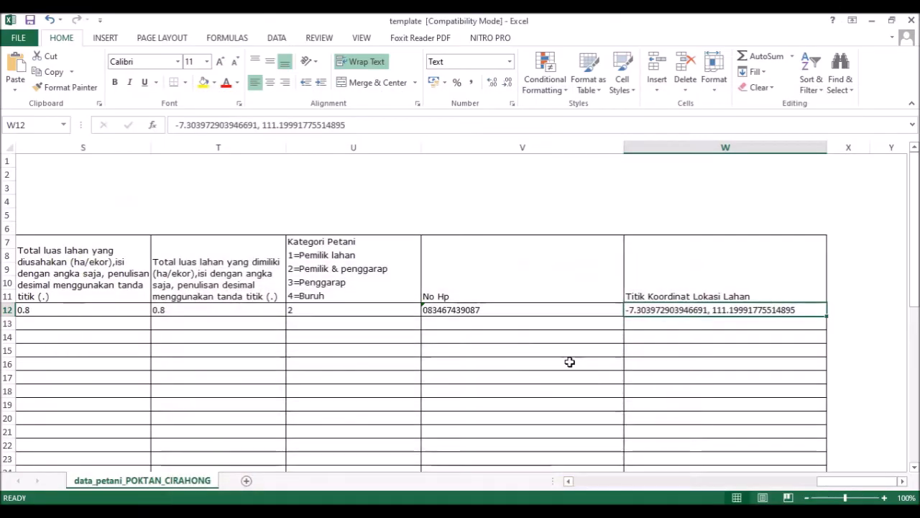
{"action": "right_click", "coordinate": [643, 310]}
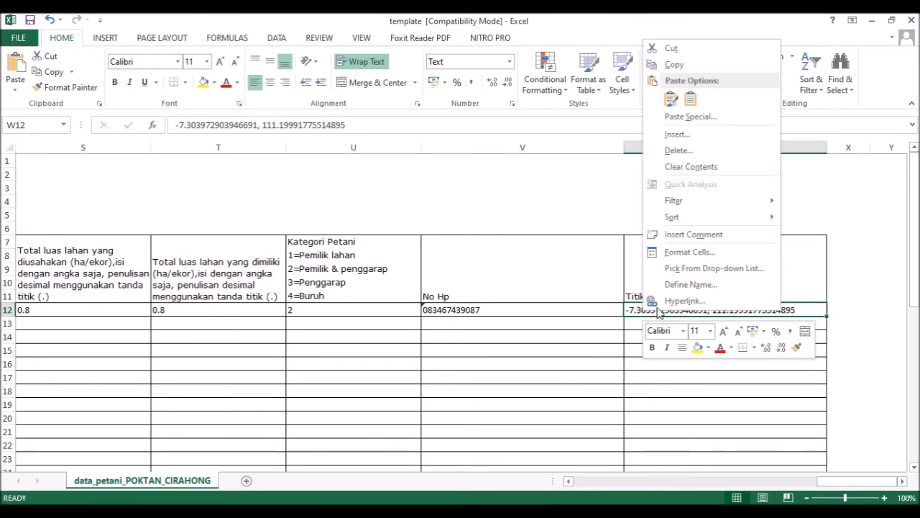
{"action": "left_click", "coordinate": [688, 251]}
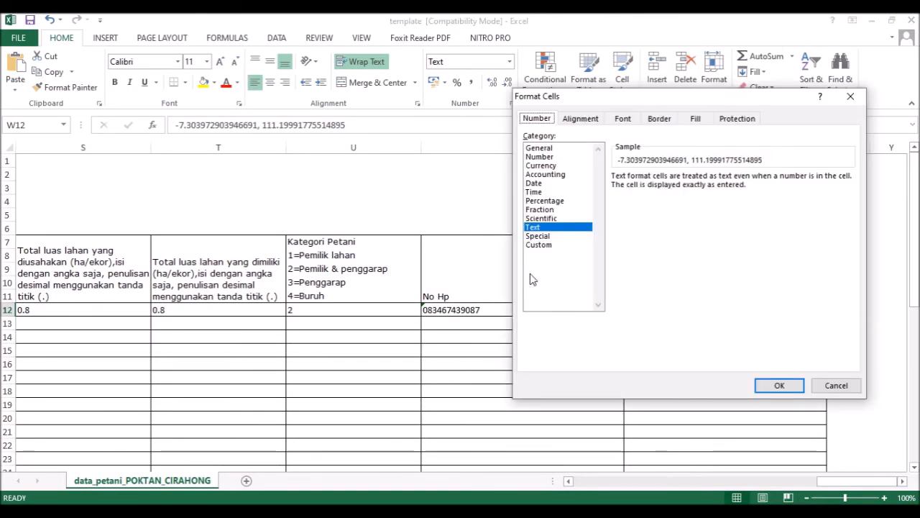
{"action": "left_click", "coordinate": [539, 157]}
{"action": "left_click", "coordinate": [776, 386]}
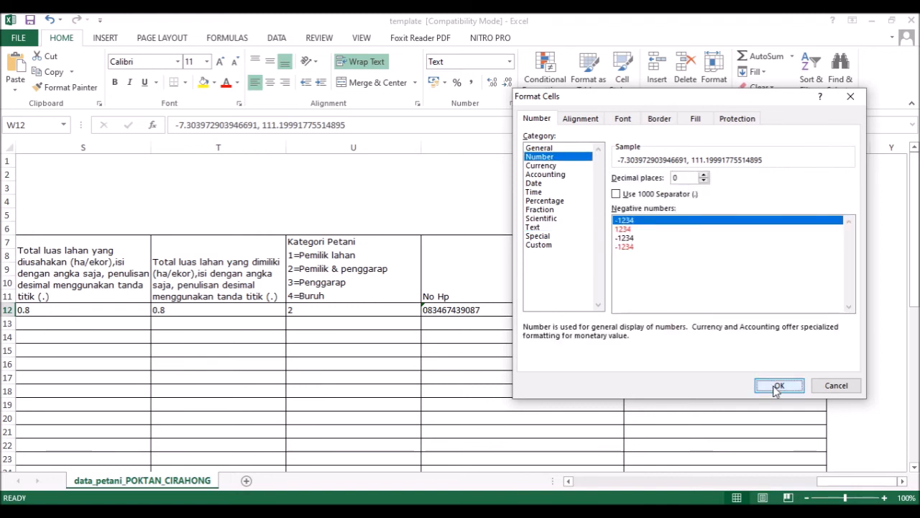
{"action": "left_click", "coordinate": [729, 273]}
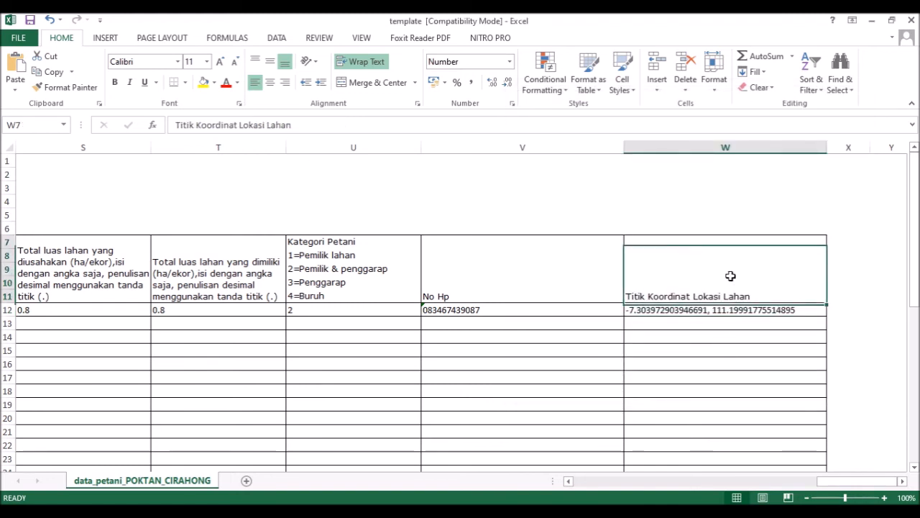
{"action": "left_click", "coordinate": [739, 310]}
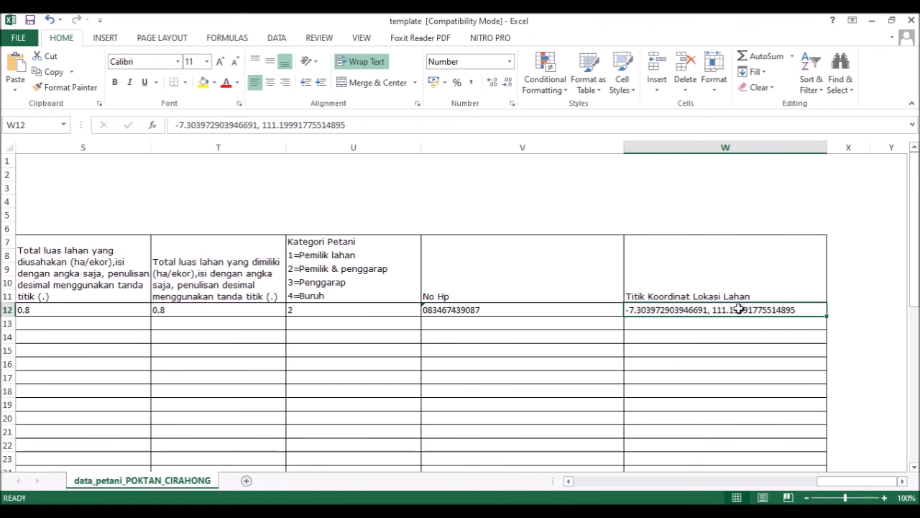
Step: Paste the coordinates into W14, undoing the formatted paste and declining Excel's correction
{"action": "left_click", "coordinate": [692, 334]}
{"action": "type", "text": "-7.303972903946691, 111.19991775514895"}
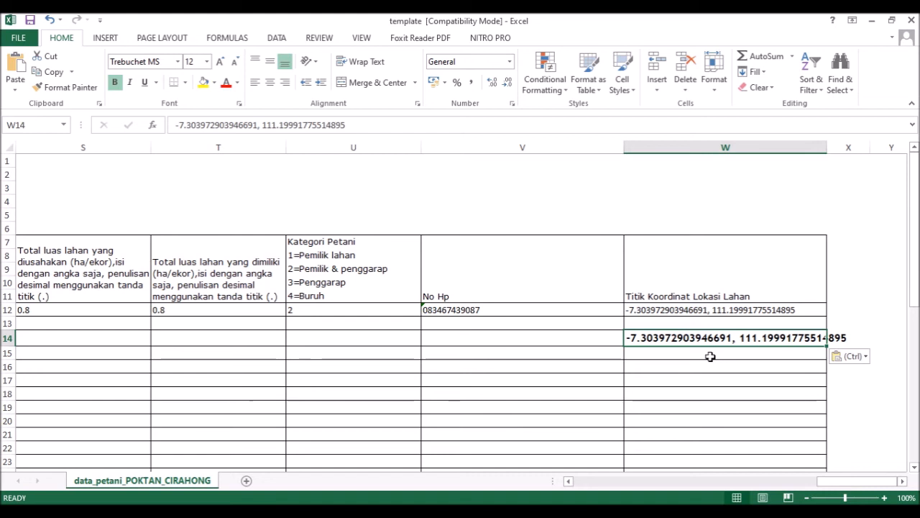
{"action": "key", "text": "ctrl+z"}
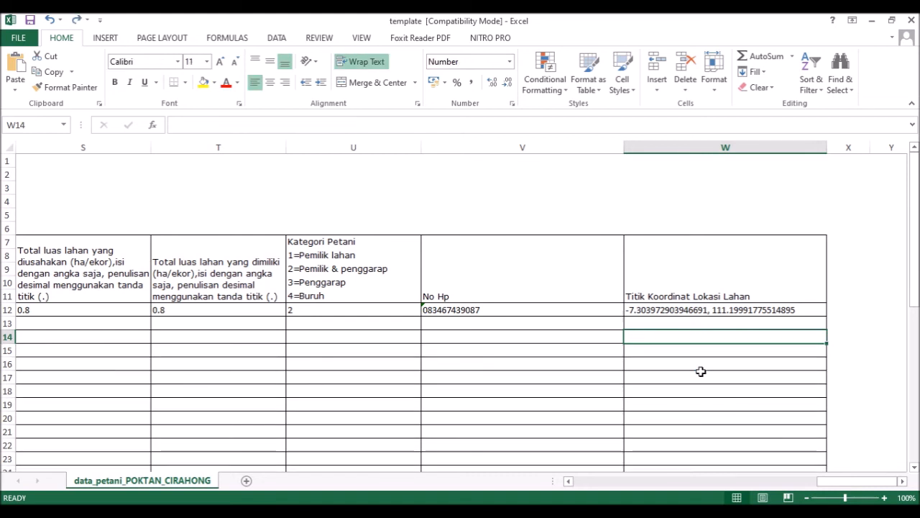
{"action": "double_click", "coordinate": [713, 336]}
{"action": "type", "text": "-7.303972903946691, 111.19991775514895"}
{"action": "key", "text": "Return"}
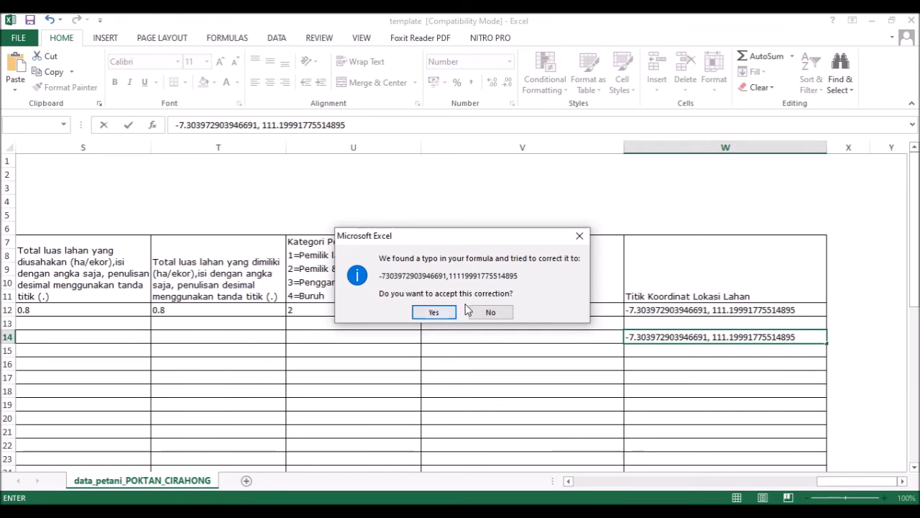
{"action": "left_click", "coordinate": [482, 314]}
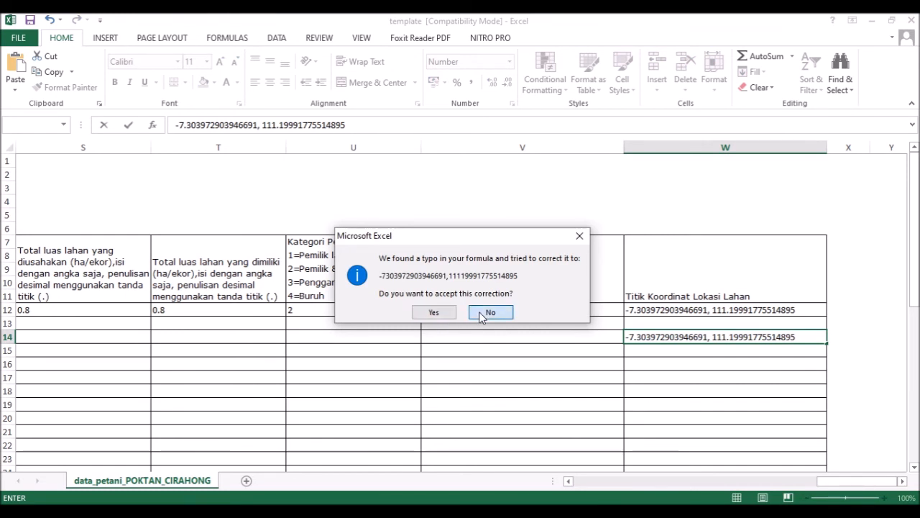
{"action": "left_click", "coordinate": [446, 340]}
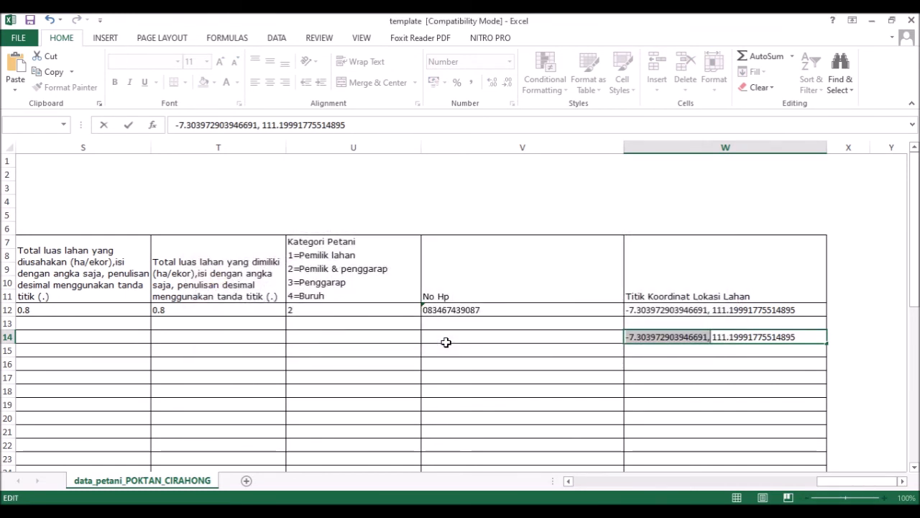
Step: Retry the W14 coordinate entry and accept Excel's suggested formula correction
{"action": "type", "text": "="}
{"action": "left_click", "coordinate": [723, 314]}
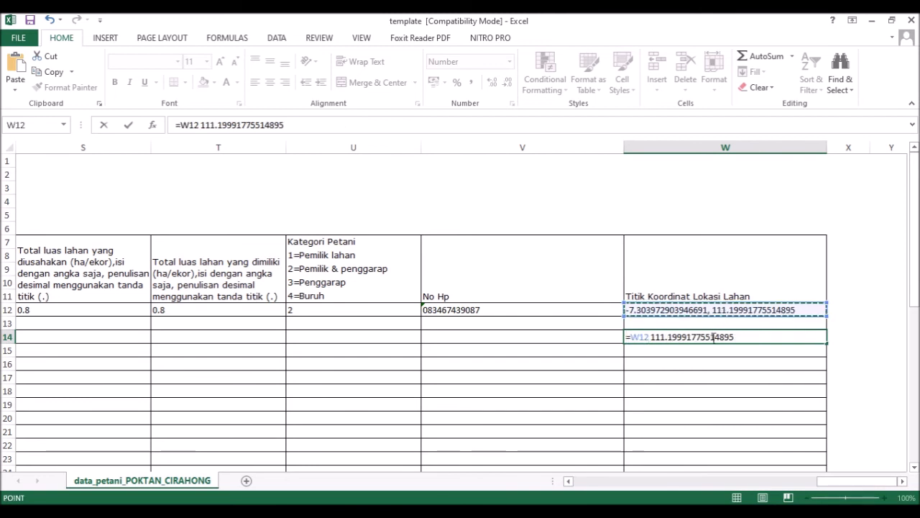
{"action": "key", "text": "ctrl+z"}
{"action": "left_click", "coordinate": [696, 368]}
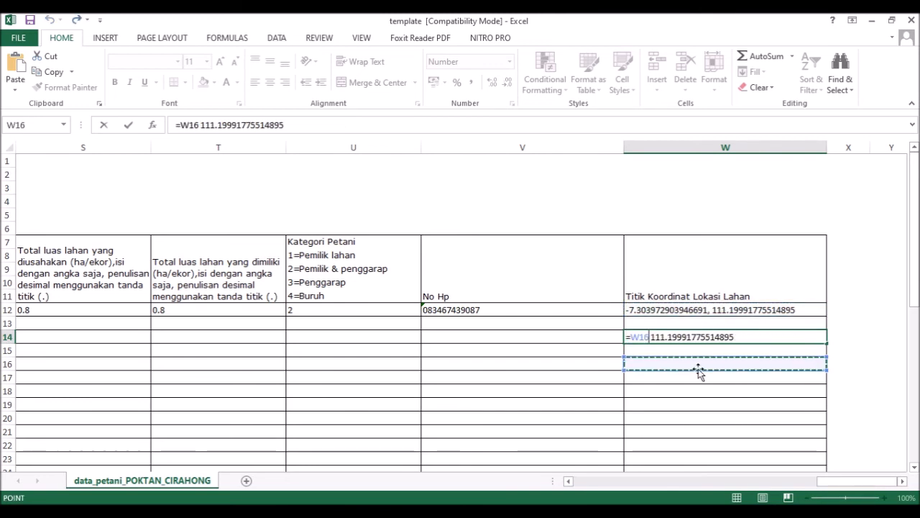
{"action": "key", "text": "ctrl+z"}
{"action": "left_click", "coordinate": [685, 335]}
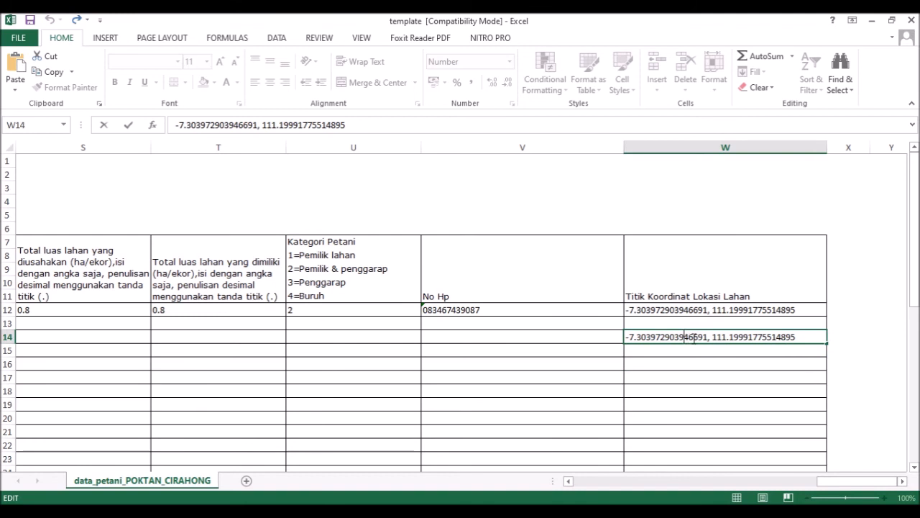
{"action": "key", "text": "Return"}
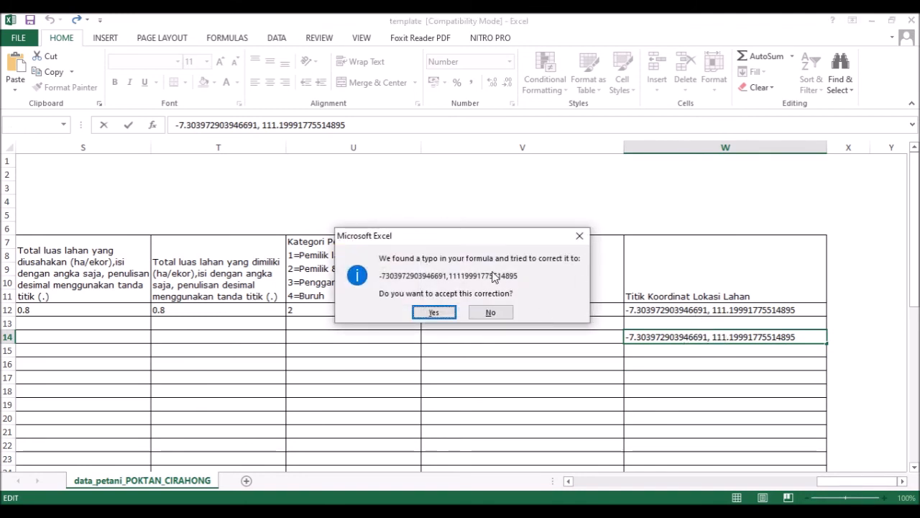
{"action": "left_click", "coordinate": [441, 311]}
Step: Delete the wrong long number from W14, leaving it empty below W12
{"action": "left_click", "coordinate": [738, 336]}
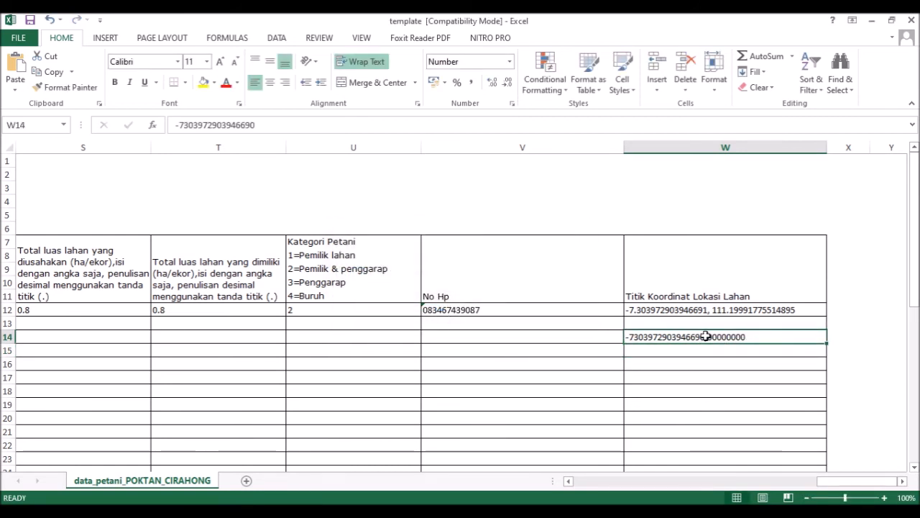
{"action": "key", "text": "Delete"}
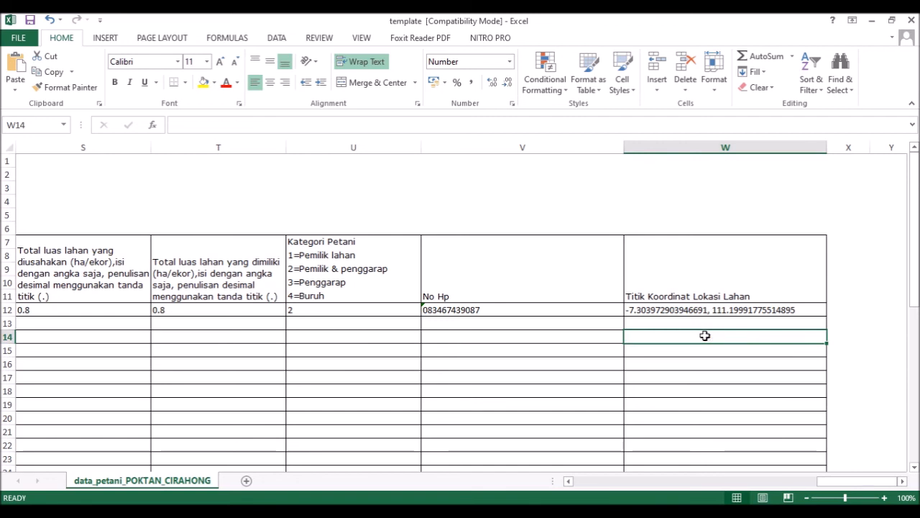
{"action": "left_click", "coordinate": [735, 309]}
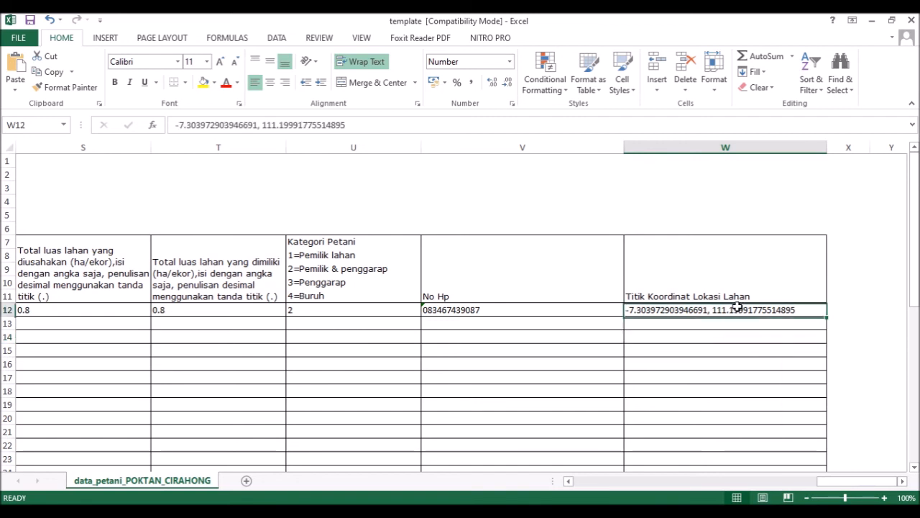
{"action": "right_click", "coordinate": [731, 324]}
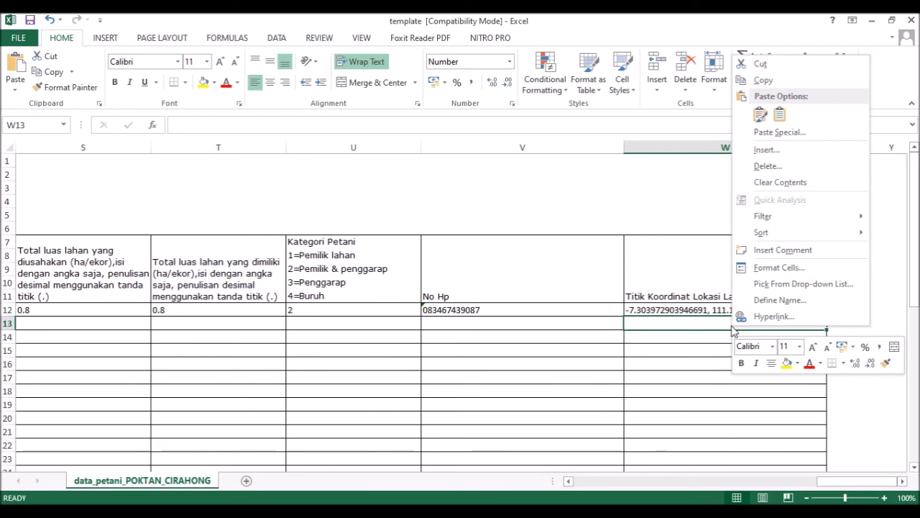
Step: Format W13 as Text and paste the coordinate pair into it
{"action": "left_click", "coordinate": [748, 267]}
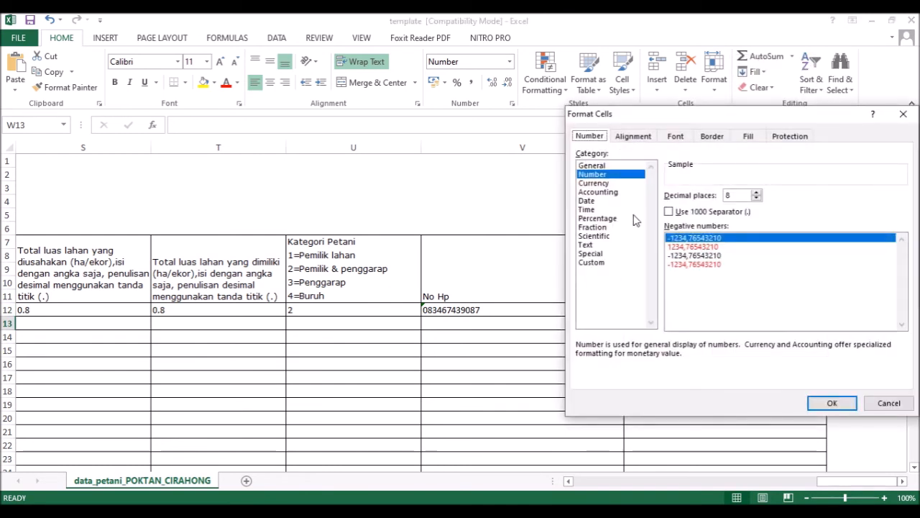
{"action": "left_click", "coordinate": [588, 245]}
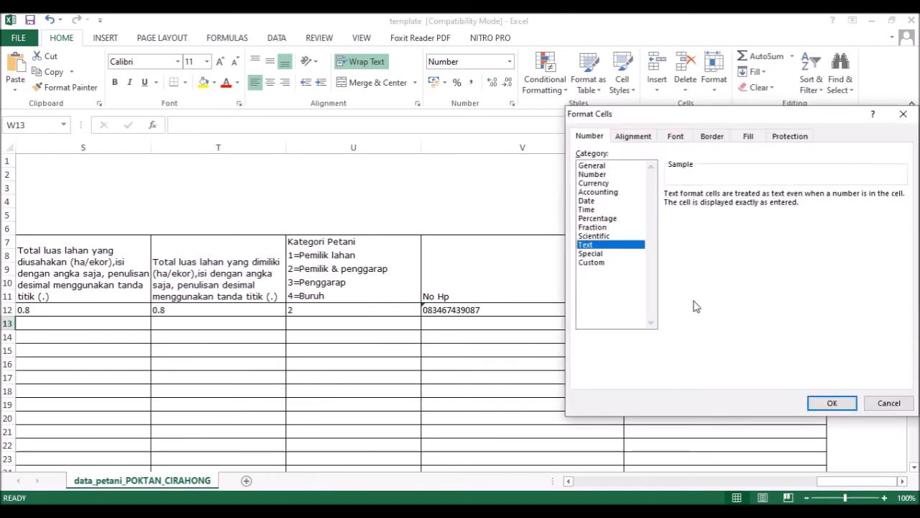
{"action": "left_click", "coordinate": [819, 404]}
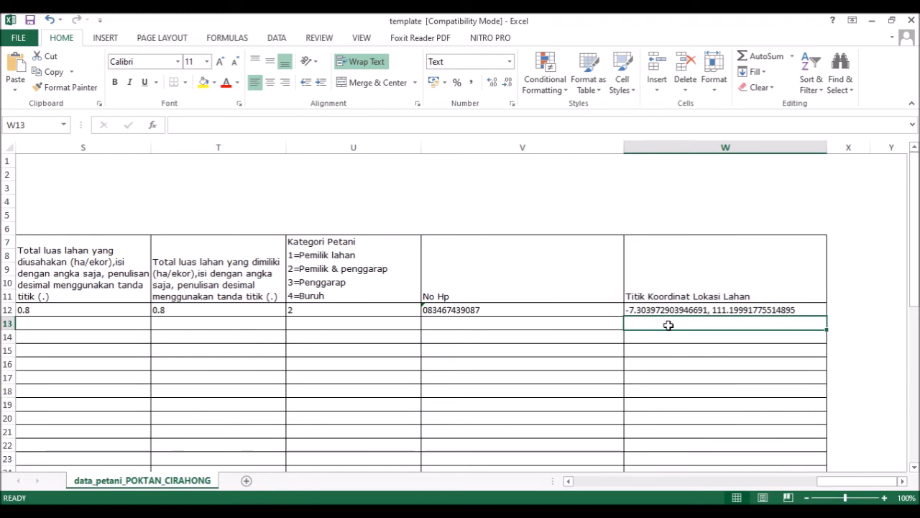
{"action": "double_click", "coordinate": [669, 325]}
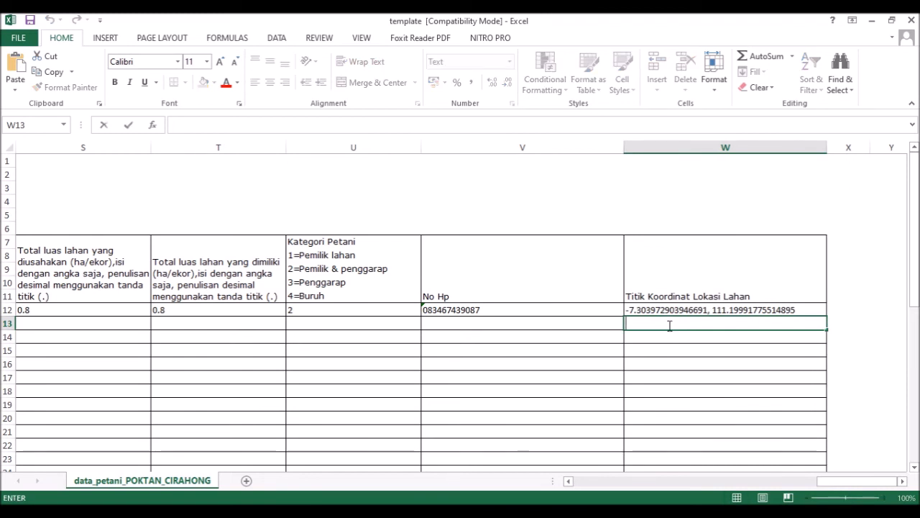
{"action": "type", "text": "-7.303972903946691, 111.19991775514895"}
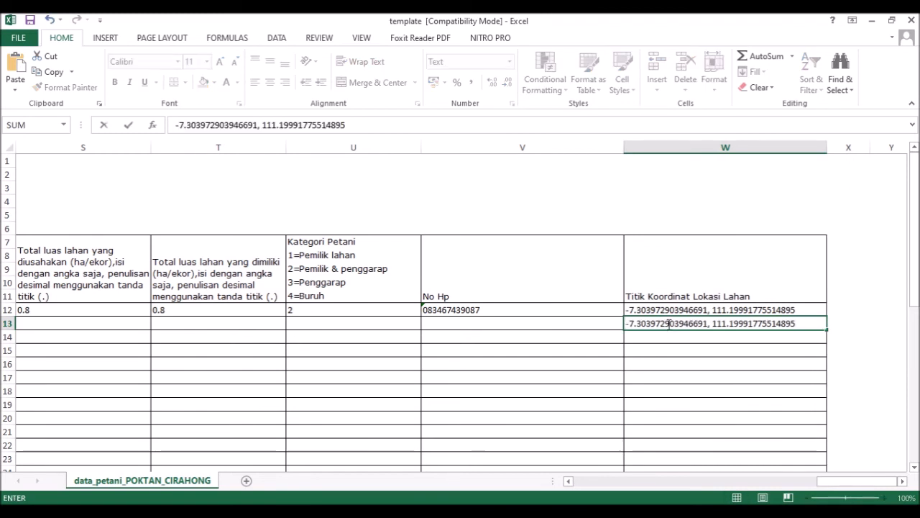
{"action": "key", "text": "Return"}
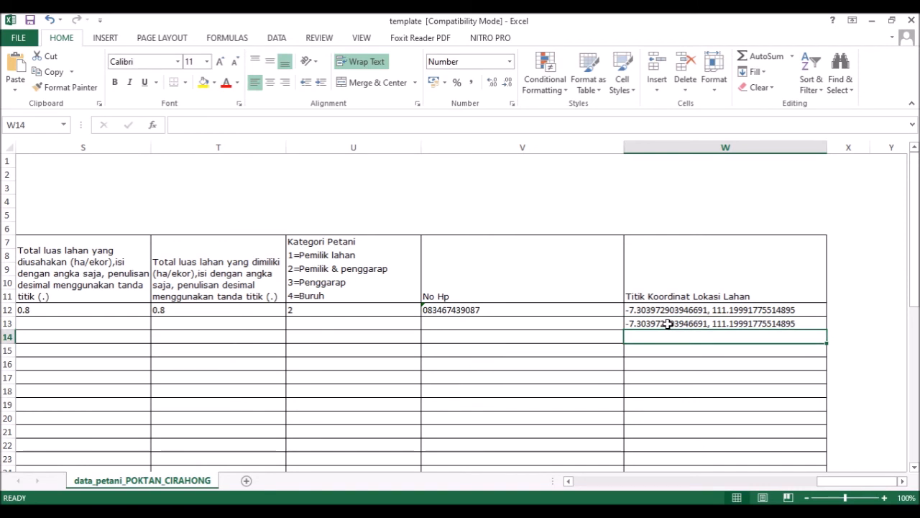
Step: Compare W12 and W13 to confirm W13 is stored as Text
{"action": "key", "text": "Up"}
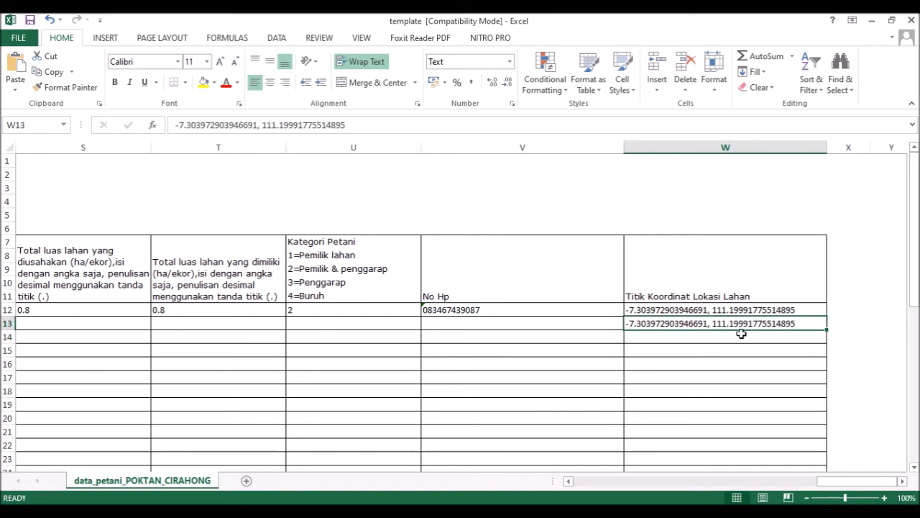
{"action": "left_click", "coordinate": [776, 308]}
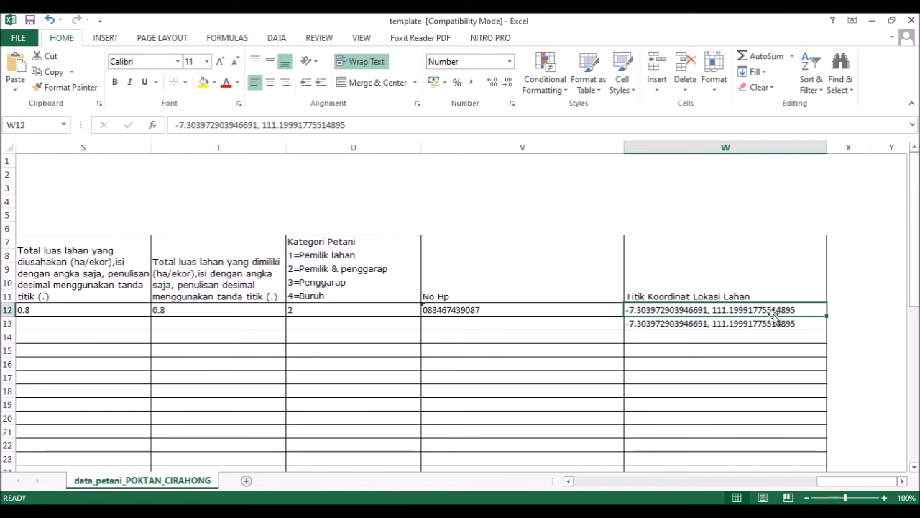
{"action": "left_click", "coordinate": [765, 324]}
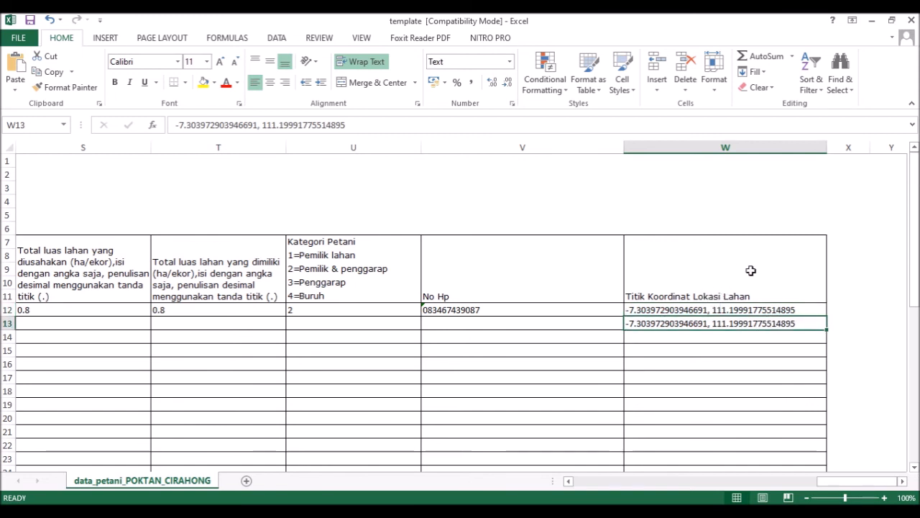
{"action": "left_click", "coordinate": [752, 309]}
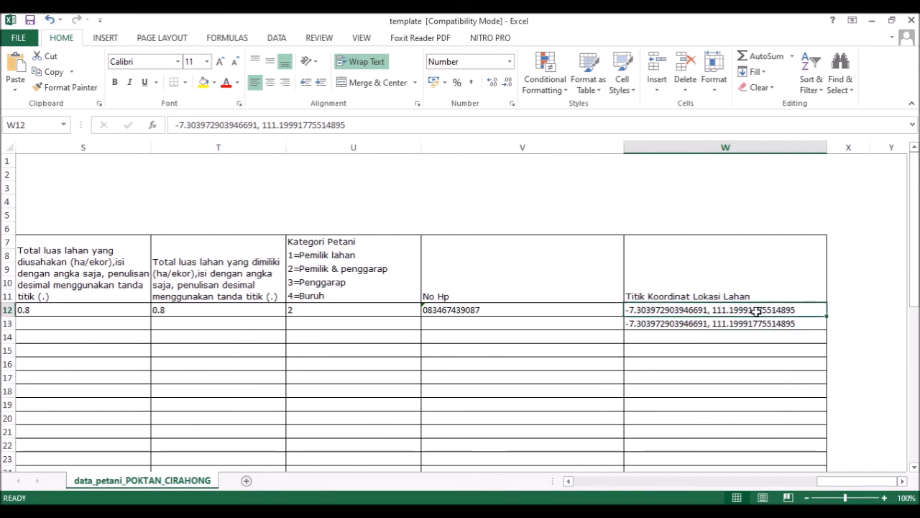
{"action": "left_click", "coordinate": [763, 327]}
{"action": "left_click", "coordinate": [744, 338]}
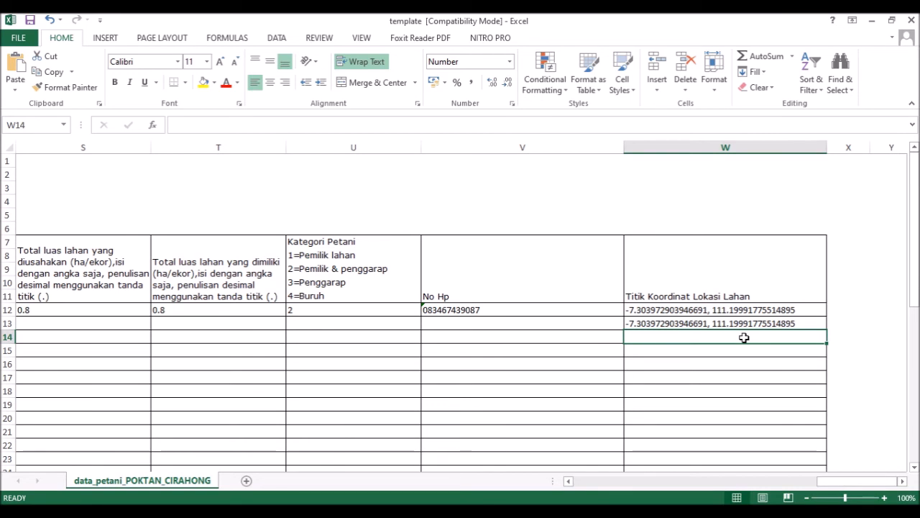
{"action": "left_click", "coordinate": [754, 311]}
Step: Fill the W12:W13 coordinates down column W through row 29
{"action": "left_click", "coordinate": [753, 336]}
{"action": "left_click_drag", "start_coordinate": [718, 309], "coordinate": [718, 322]}
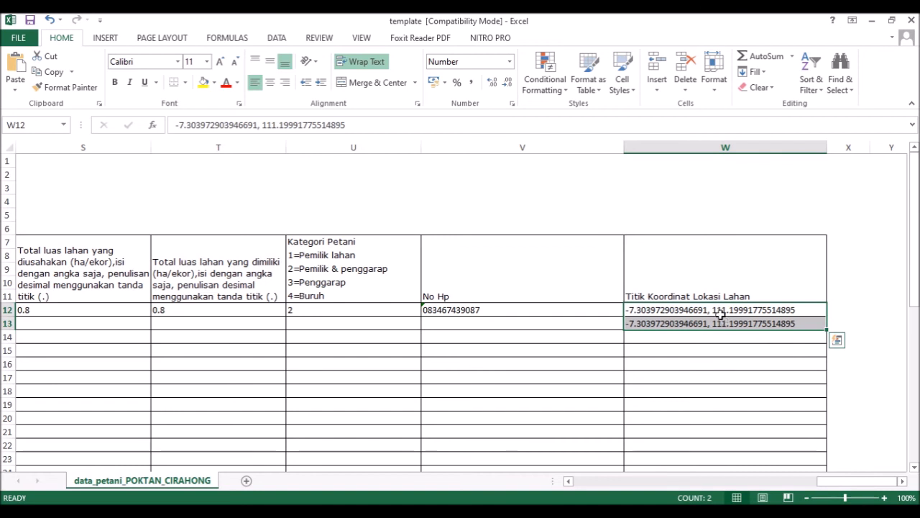
{"action": "left_click_drag", "start_coordinate": [828, 329], "coordinate": [826, 447]}
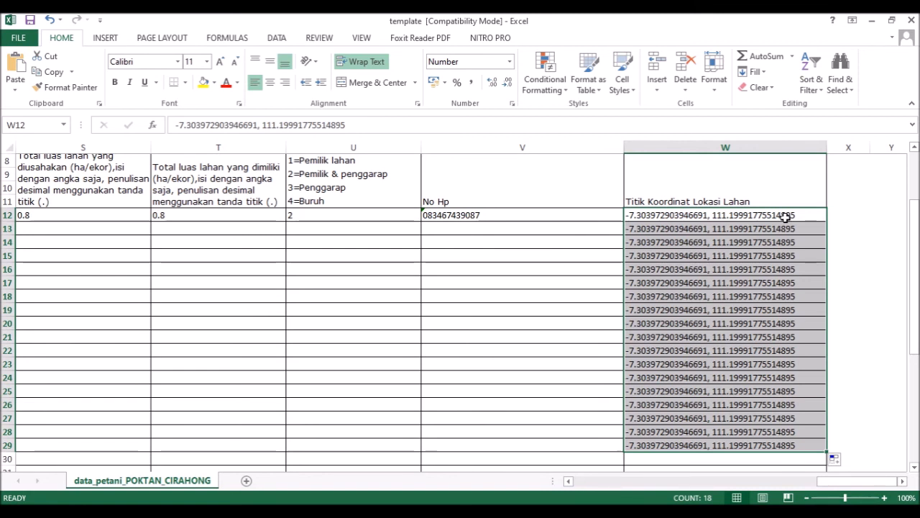
Step: Spot-check W15, W23, W27 and W21 for Text format, then bring up the upload guide PDF
{"action": "left_click", "coordinate": [779, 256]}
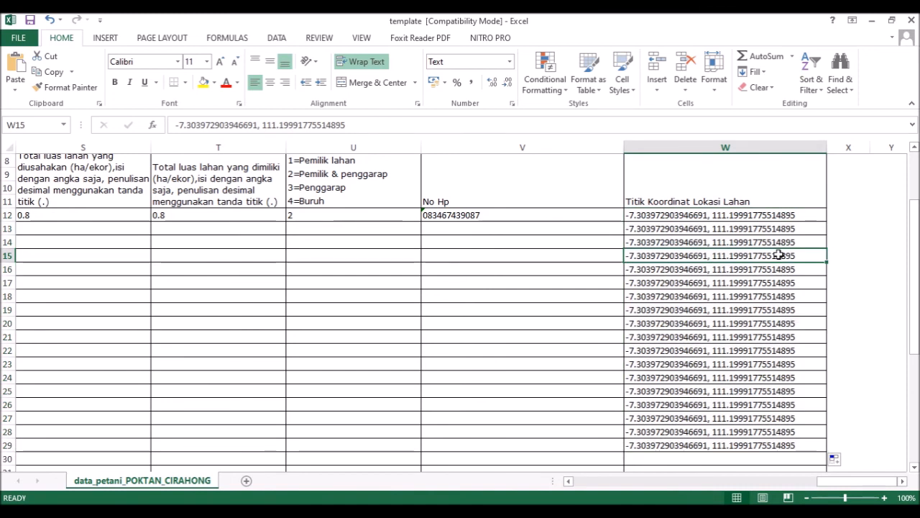
{"action": "left_click", "coordinate": [763, 365]}
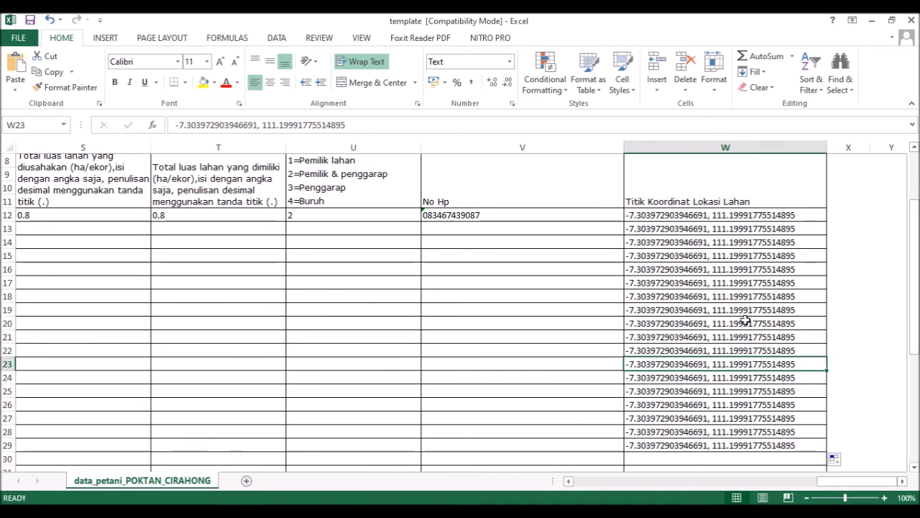
{"action": "left_click", "coordinate": [780, 421]}
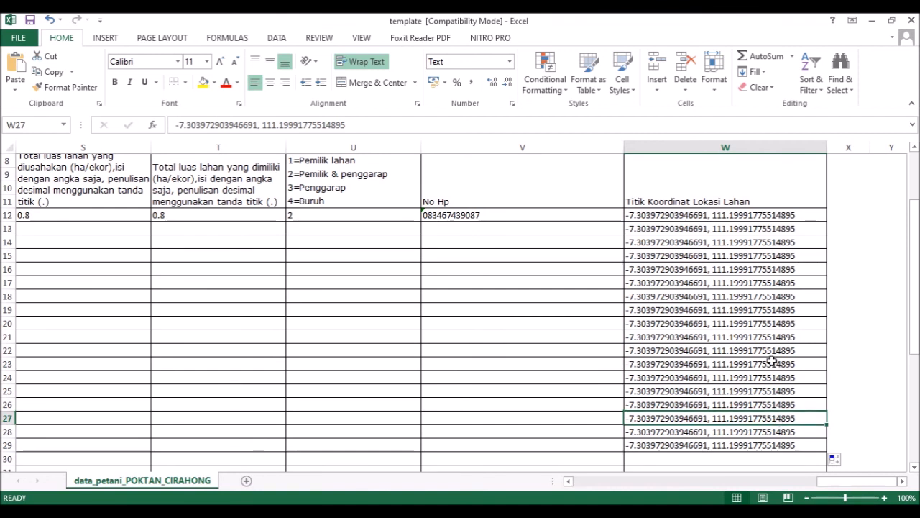
{"action": "key", "text": "ctrl+Up"}
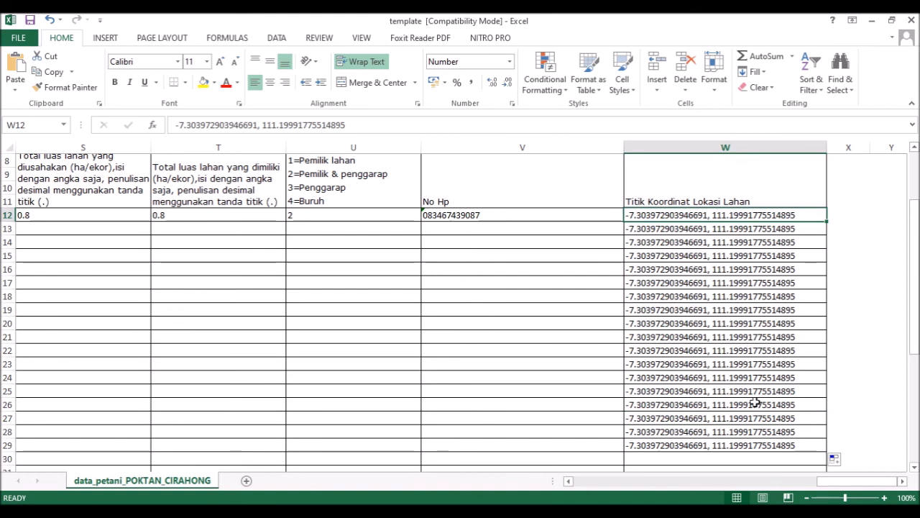
{"action": "key", "text": "ctrl+Down"}
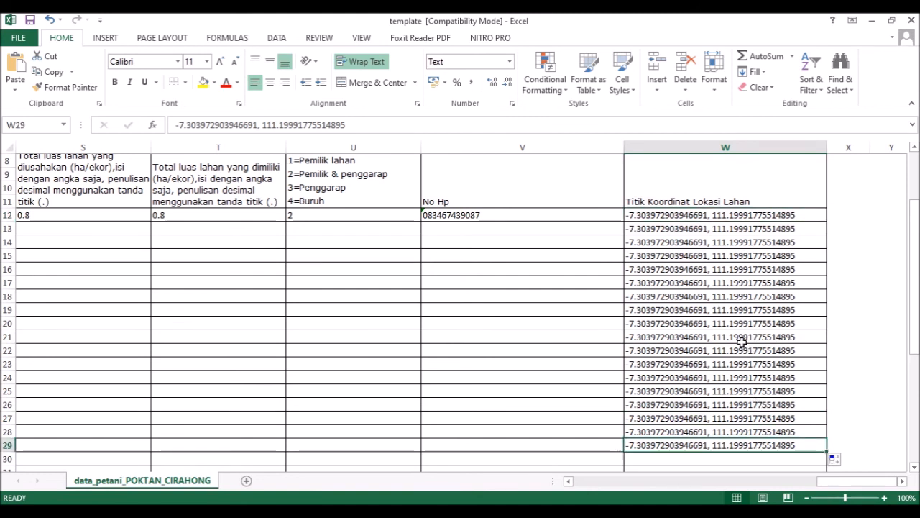
{"action": "left_click", "coordinate": [739, 338]}
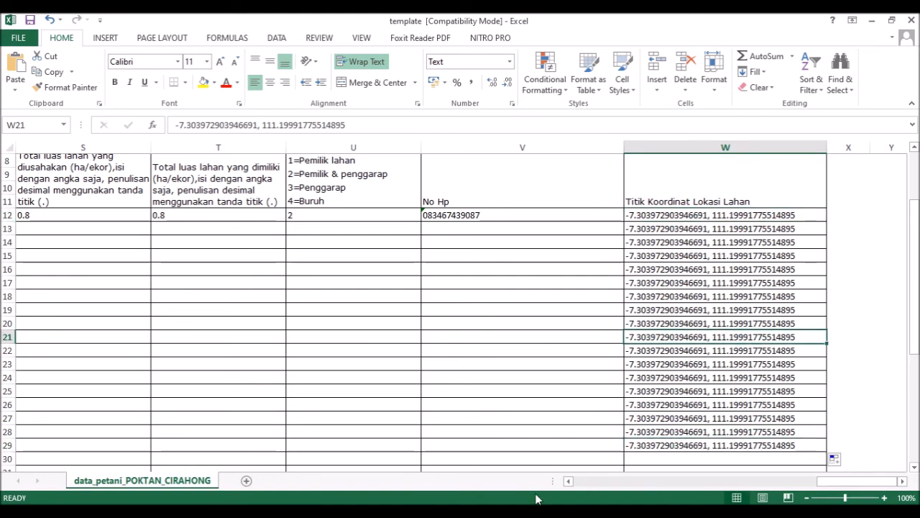
{"action": "left_click", "coordinate": [429, 511]}
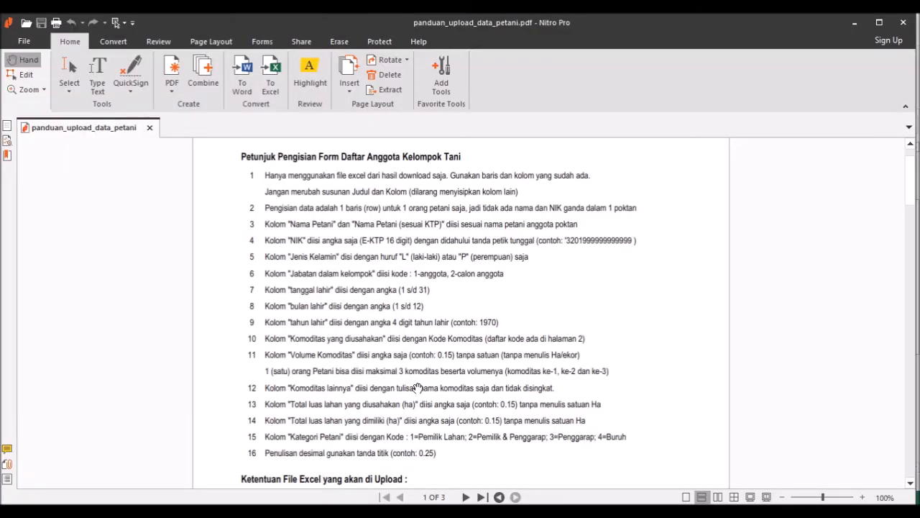
Step: Read the guide's upload rules (97-2003 .xls, single first sheet), then return to Excel
{"action": "scroll", "coordinate": [414, 383], "scroll_direction": "down", "scroll_amount": 1}
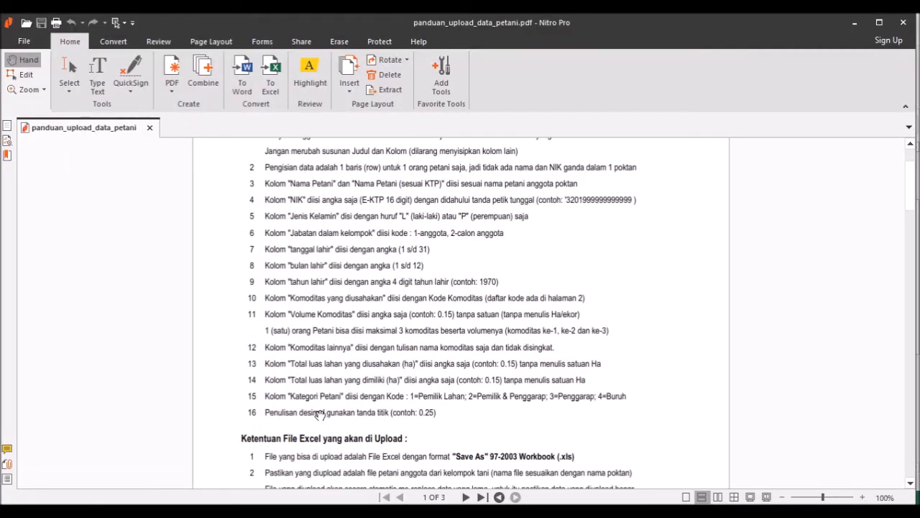
{"action": "scroll", "coordinate": [435, 394], "scroll_direction": "down", "scroll_amount": 1}
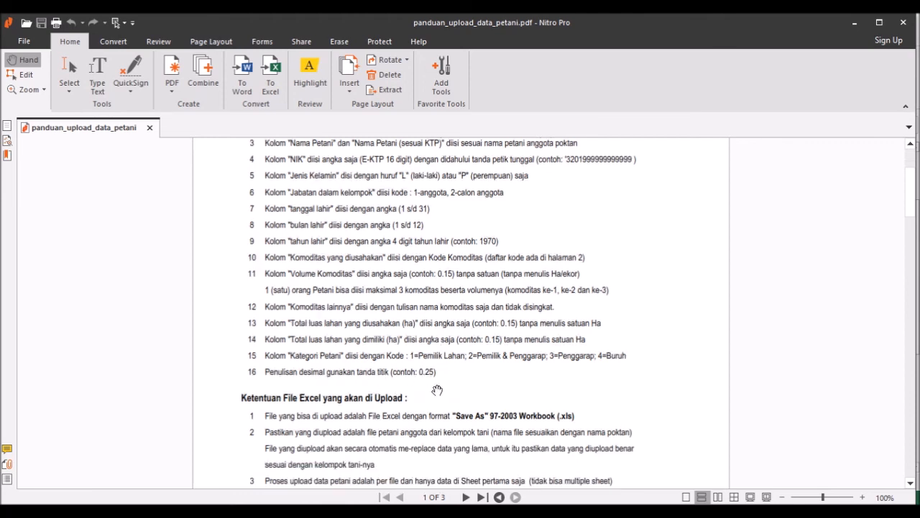
{"action": "scroll", "coordinate": [437, 389], "scroll_direction": "down", "scroll_amount": 1}
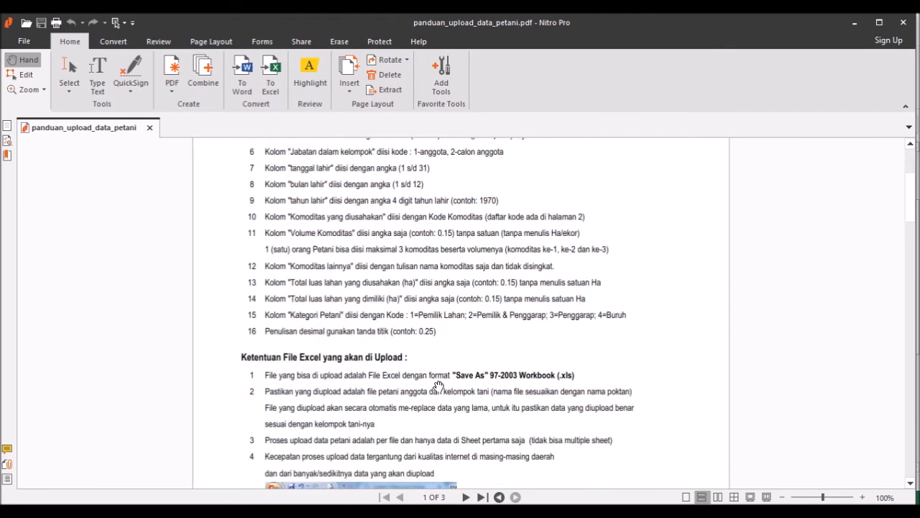
{"action": "left_click", "coordinate": [410, 511]}
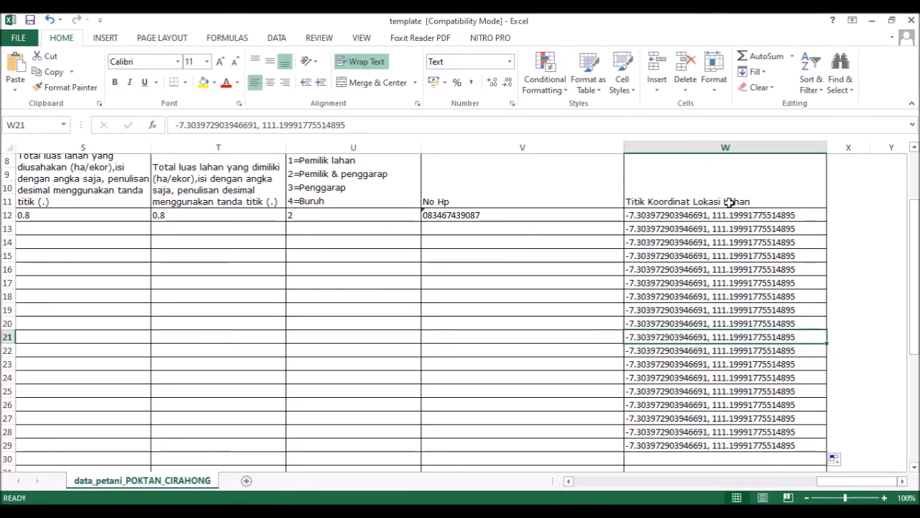
{"action": "key", "text": "alt+Tab"}
{"action": "scroll", "coordinate": [288, 403], "scroll_direction": "down", "scroll_amount": 2}
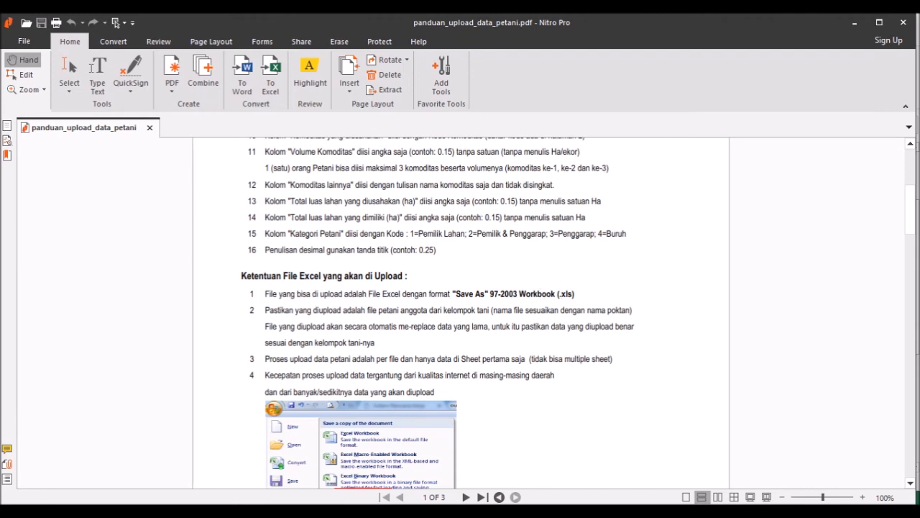
{"action": "key", "text": "alt+Tab"}
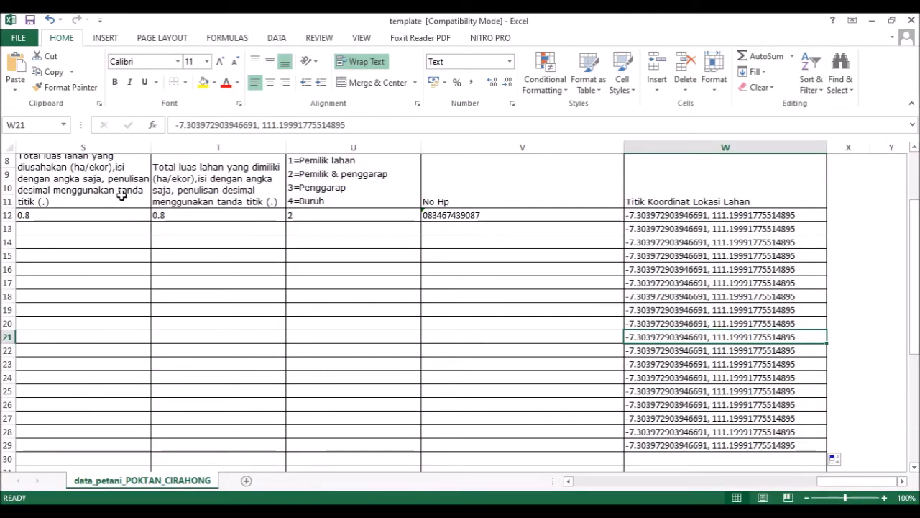
{"action": "left_click", "coordinate": [18, 37]}
Step: Save the workbook into the current upload folder as Excel 97-2003 under the new farmer-group file name
{"action": "left_click", "coordinate": [56, 175]}
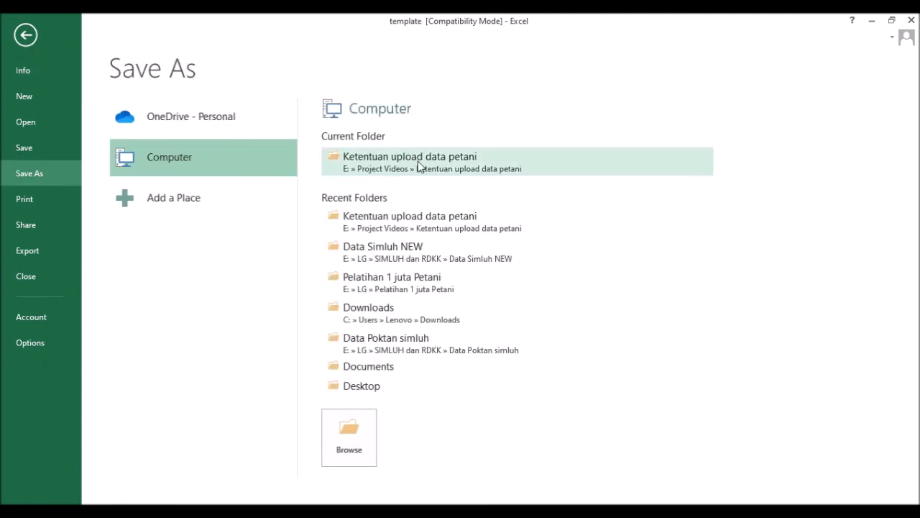
{"action": "left_click", "coordinate": [421, 170]}
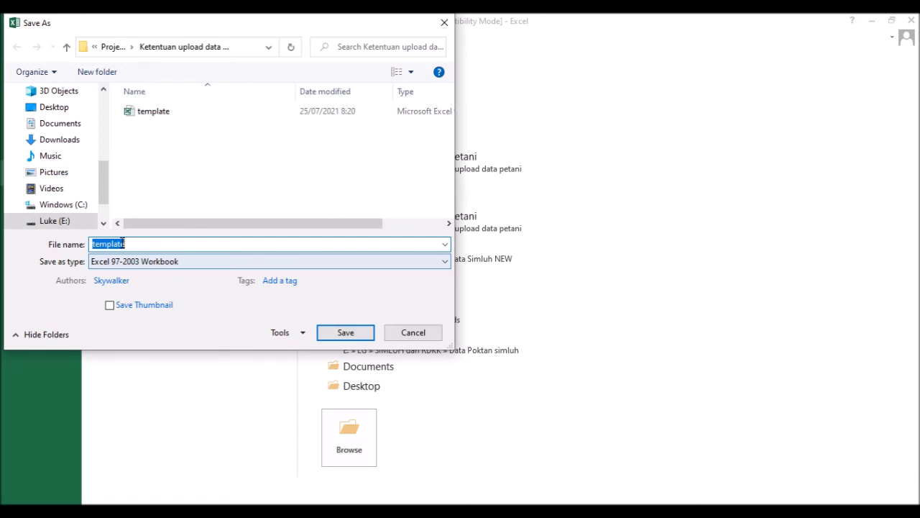
{"action": "type", "text": "poktan bambang"}
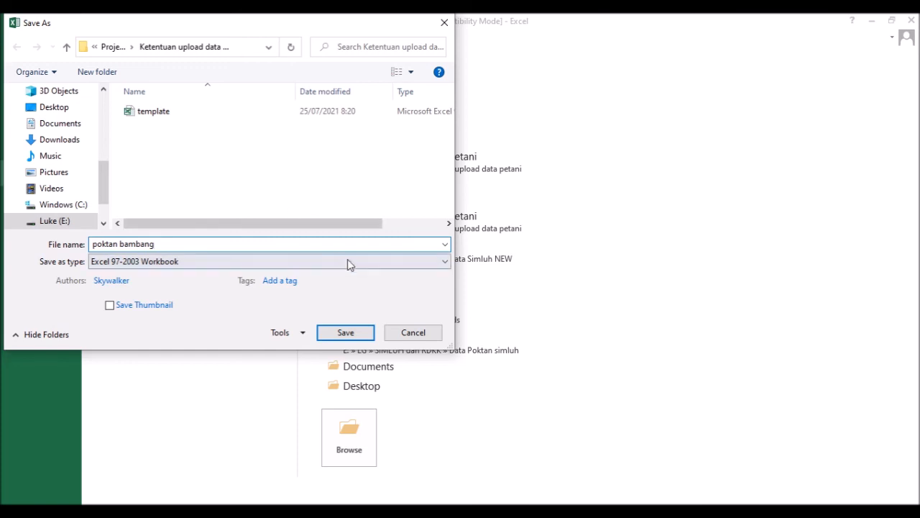
{"action": "left_click", "coordinate": [345, 331]}
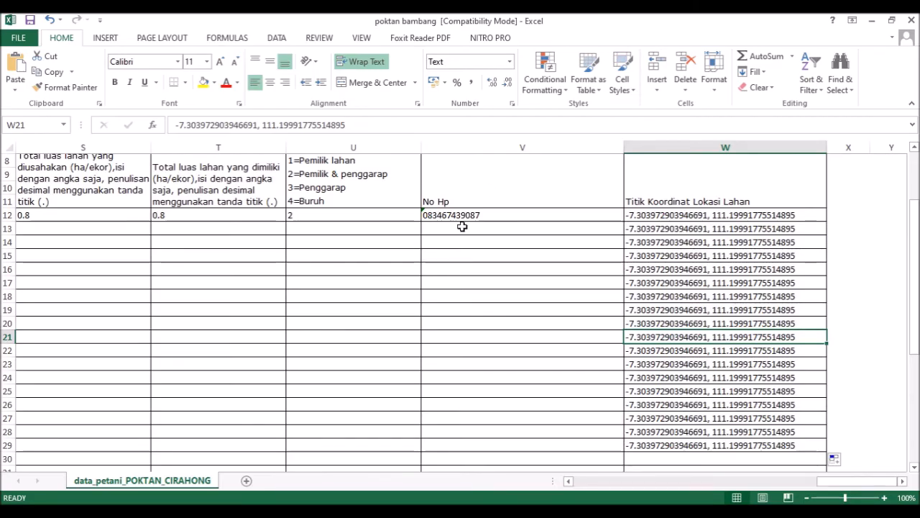
Step: Compare the upload guide's file naming rule in Nitro Pro against the SIMLUHTAN farmer form
{"action": "left_click", "coordinate": [389, 511]}
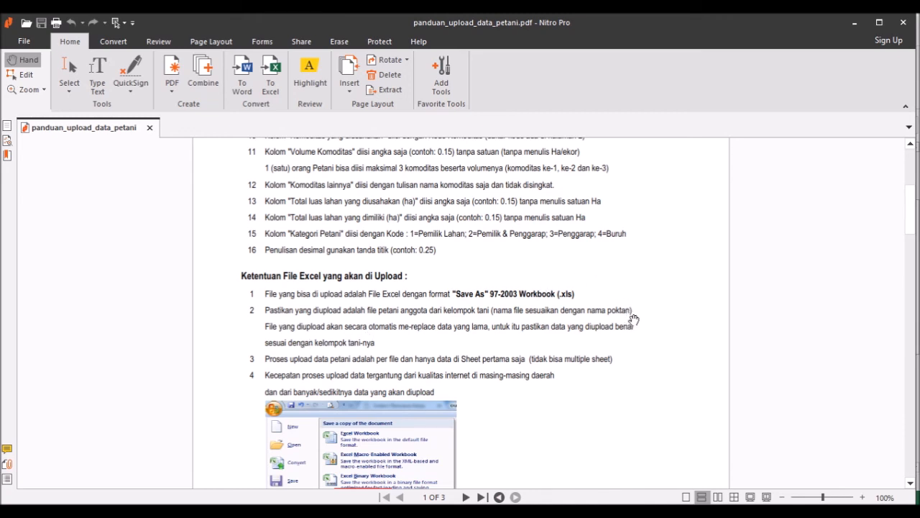
{"action": "left_click", "coordinate": [382, 511]}
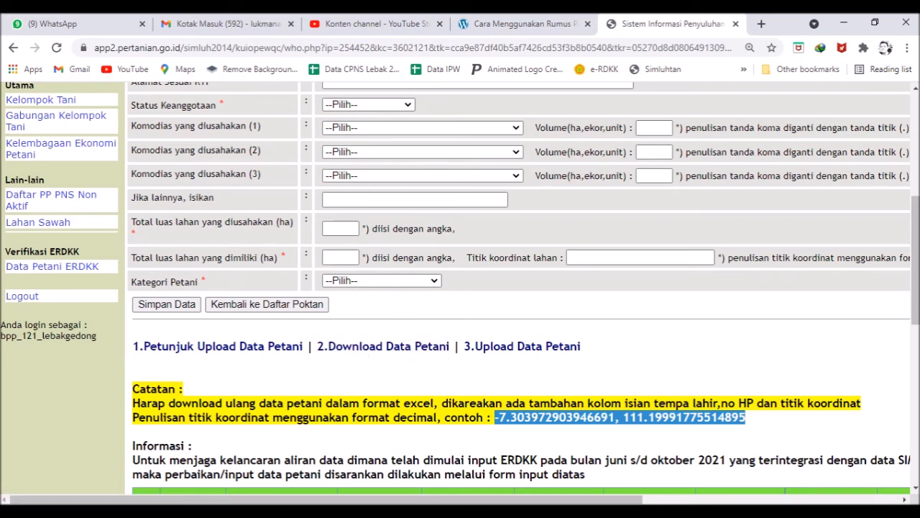
{"action": "mouse_move", "coordinate": [394, 514]}
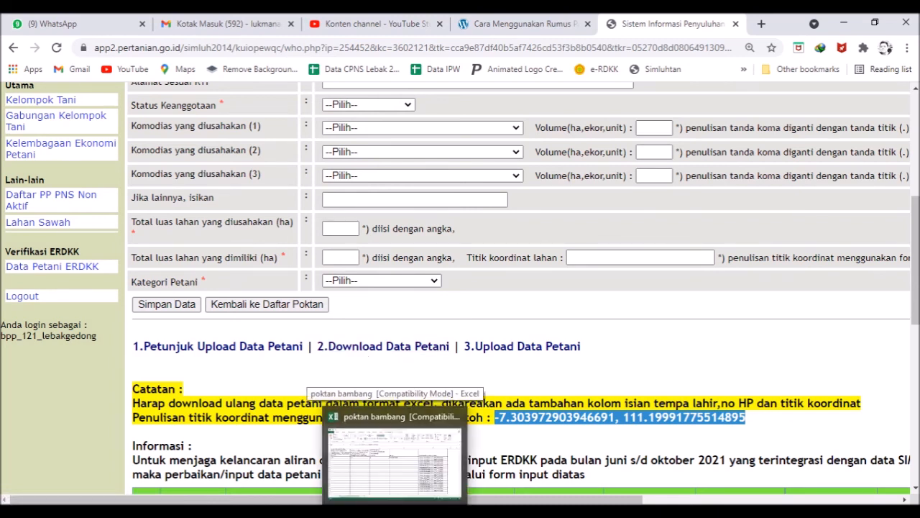
{"action": "left_click", "coordinate": [428, 513]}
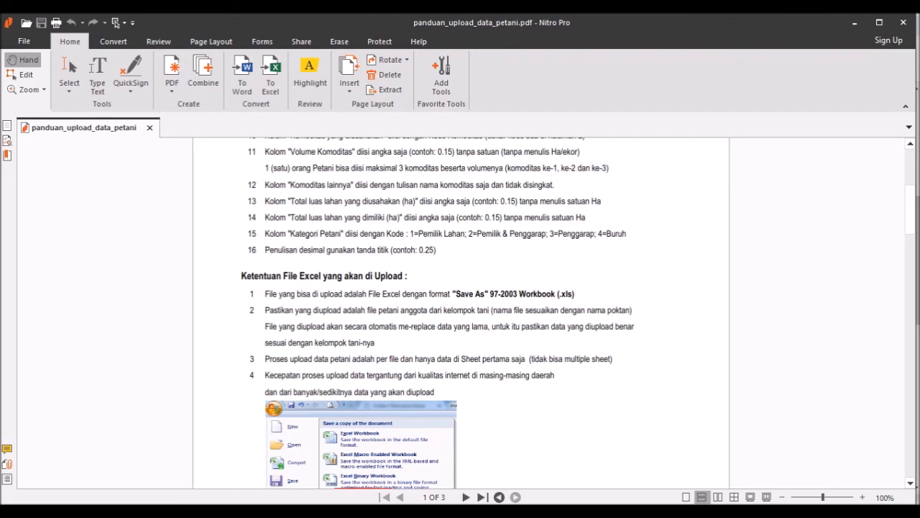
{"action": "left_click", "coordinate": [341, 512]}
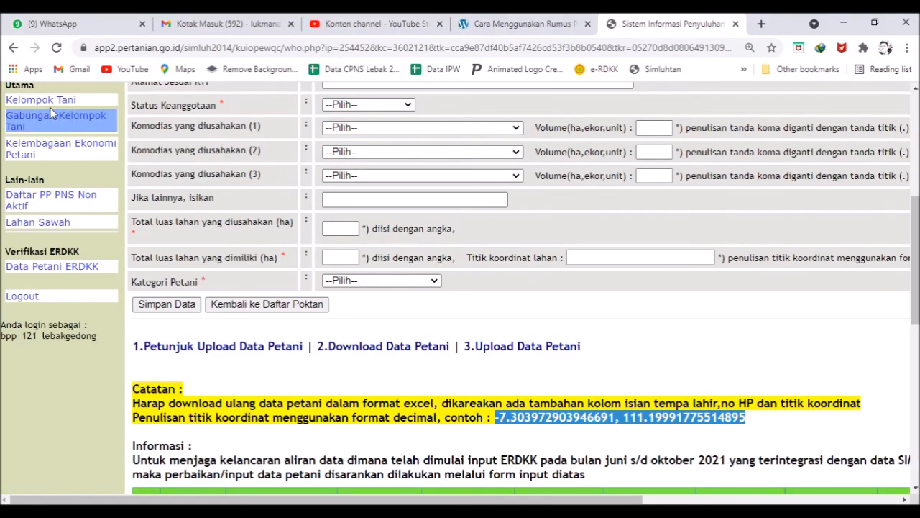
{"action": "left_click", "coordinate": [13, 48]}
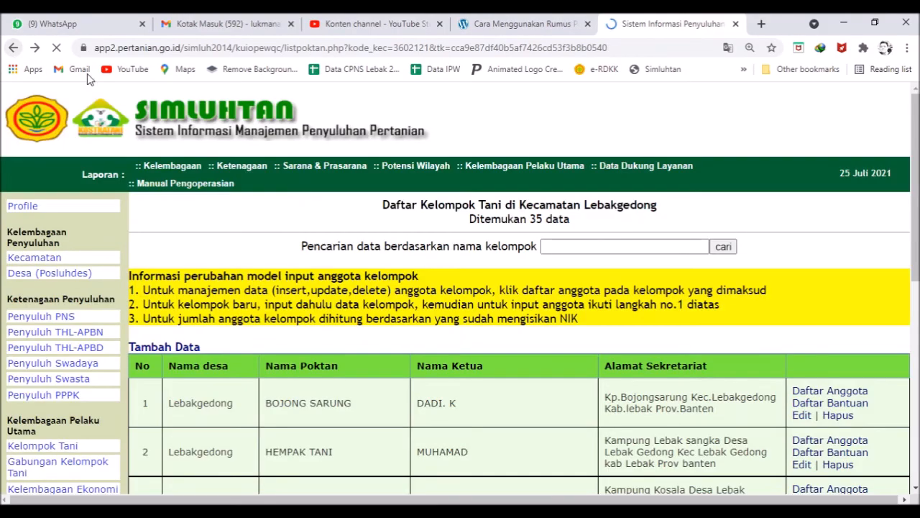
{"action": "left_click", "coordinate": [799, 394]}
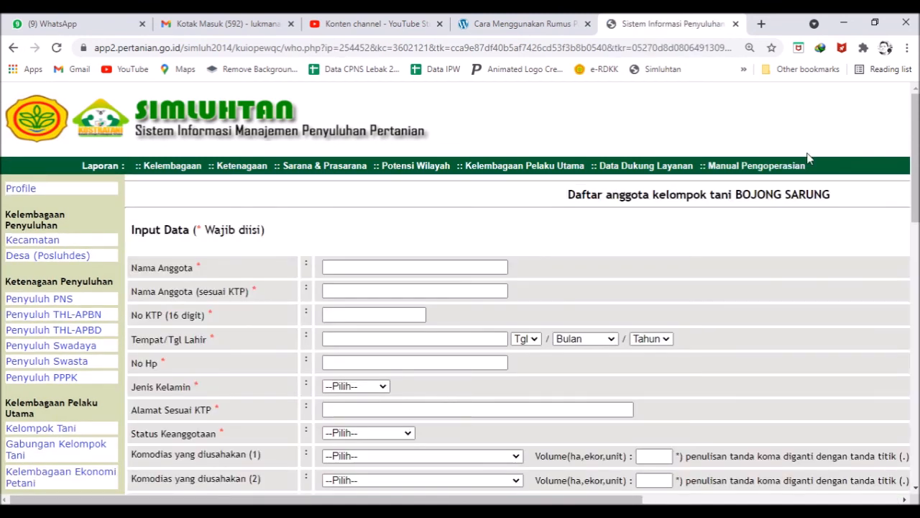
{"action": "scroll", "coordinate": [709, 195], "scroll_direction": "down", "scroll_amount": 4}
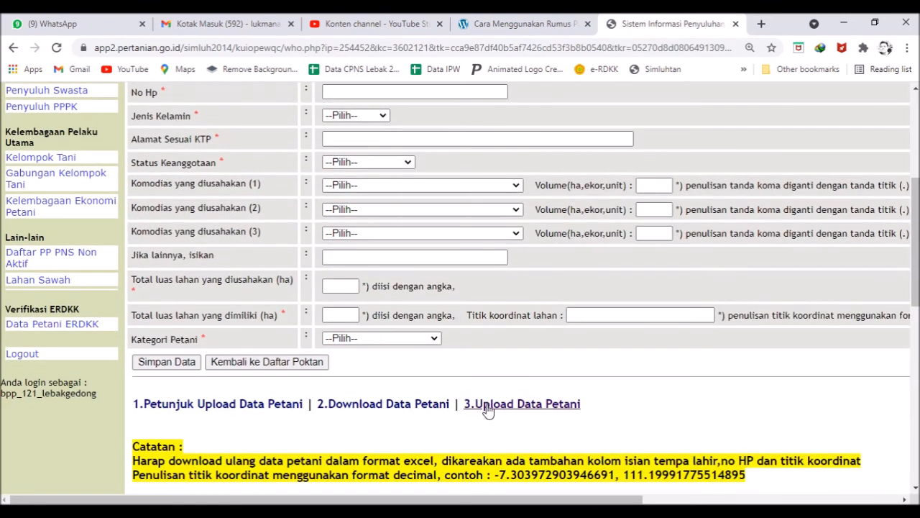
{"action": "left_click", "coordinate": [488, 406]}
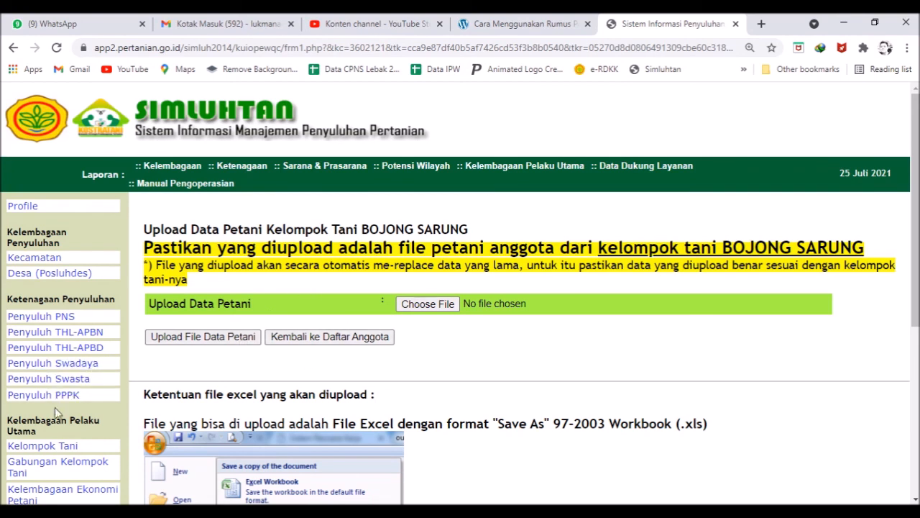
{"action": "left_click", "coordinate": [51, 451]}
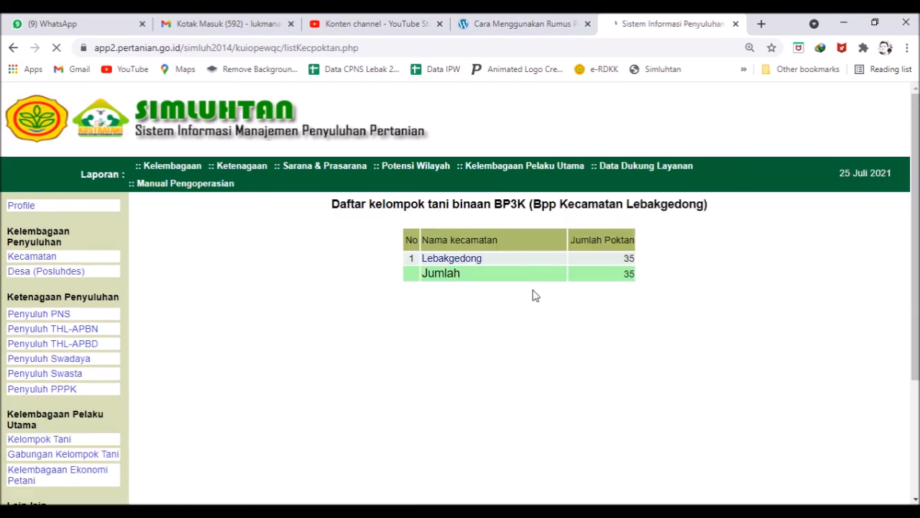
{"action": "left_click", "coordinate": [471, 263]}
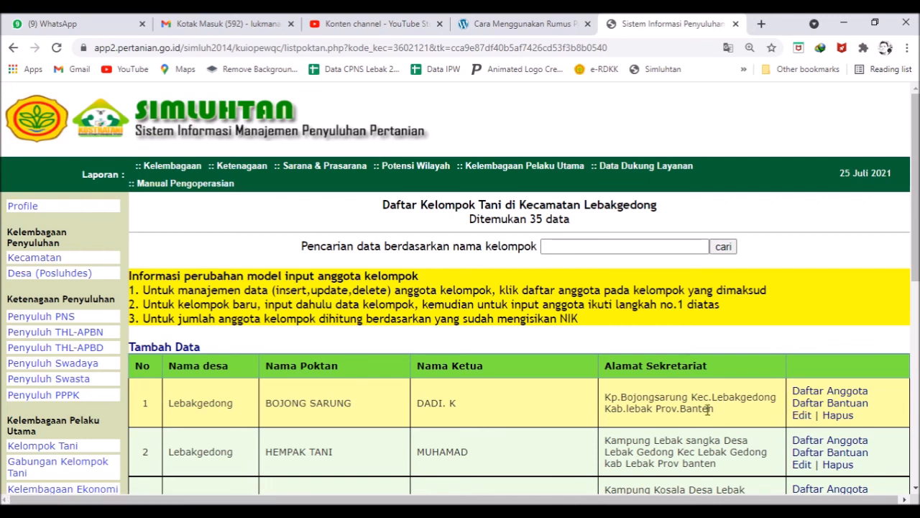
{"action": "left_click", "coordinate": [831, 391]}
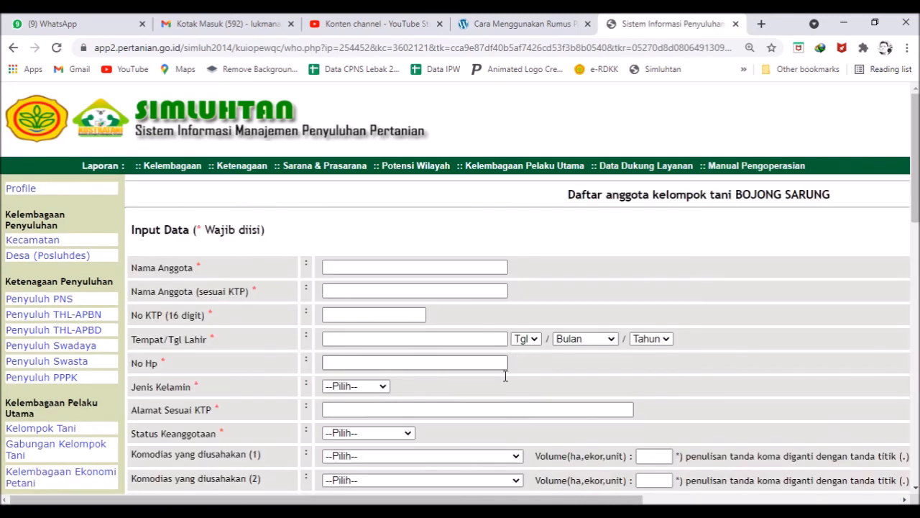
{"action": "scroll", "coordinate": [505, 376], "scroll_direction": "down", "scroll_amount": 4}
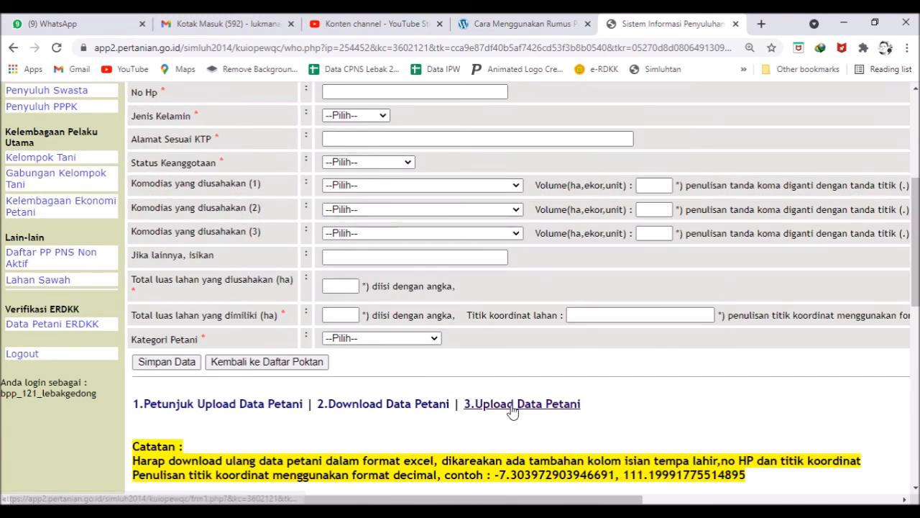
Step: Open the '3.Upload Data Petani' page for the BOJONG SARUNG farmer group
{"action": "left_click", "coordinate": [512, 407]}
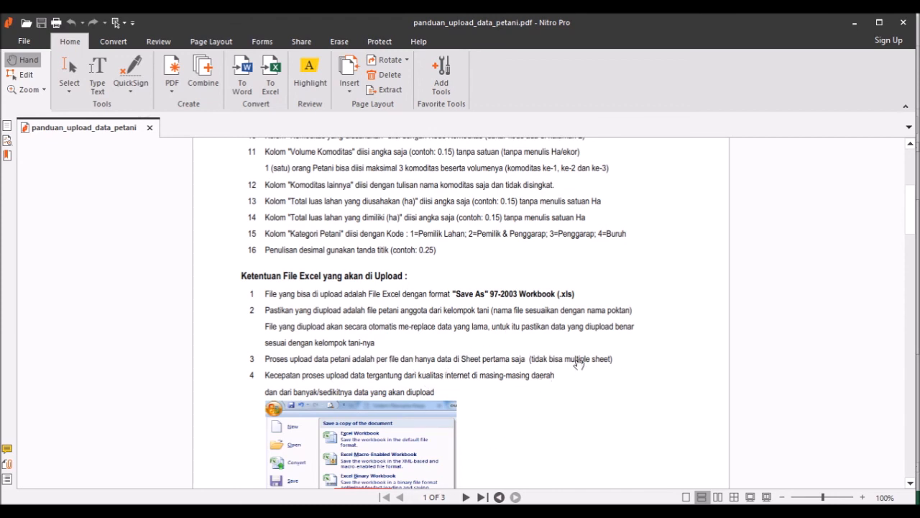
Step: Bring the saved 'poktan bambang' workbook in Excel to the front
{"action": "left_click", "coordinate": [208, 511]}
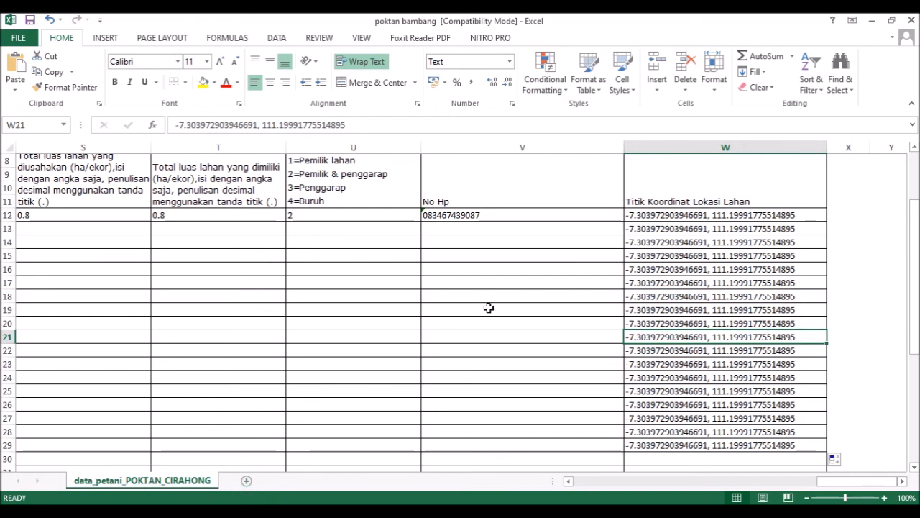
Step: Add blank Sheet1 and Sheet2 and flip between them and data_petani_POKTAN_CIRAHONG
{"action": "left_click", "coordinate": [249, 484]}
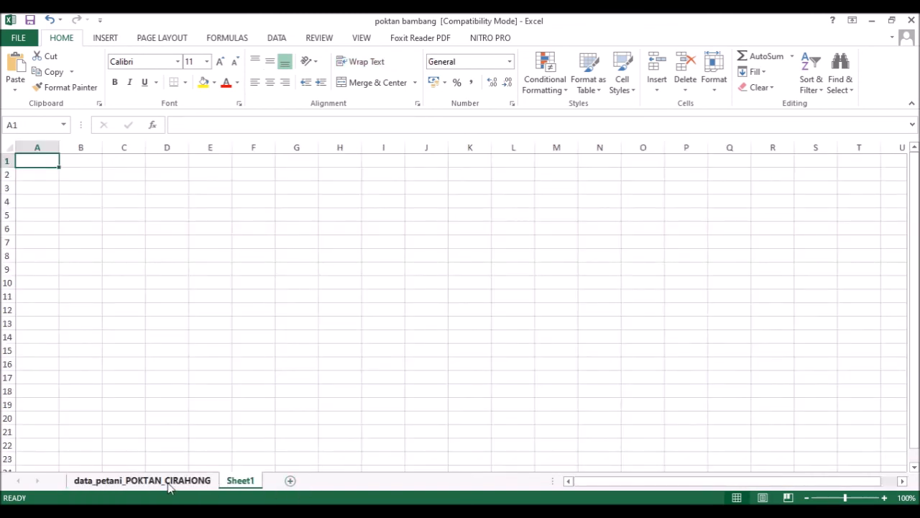
{"action": "left_click", "coordinate": [168, 486]}
{"action": "left_click", "coordinate": [240, 482]}
{"action": "left_click", "coordinate": [291, 481]}
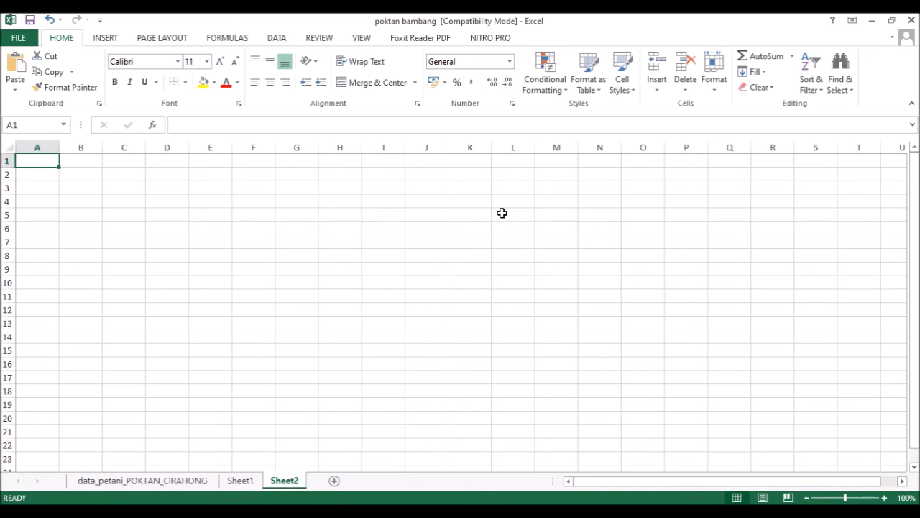
{"action": "left_click", "coordinate": [119, 483]}
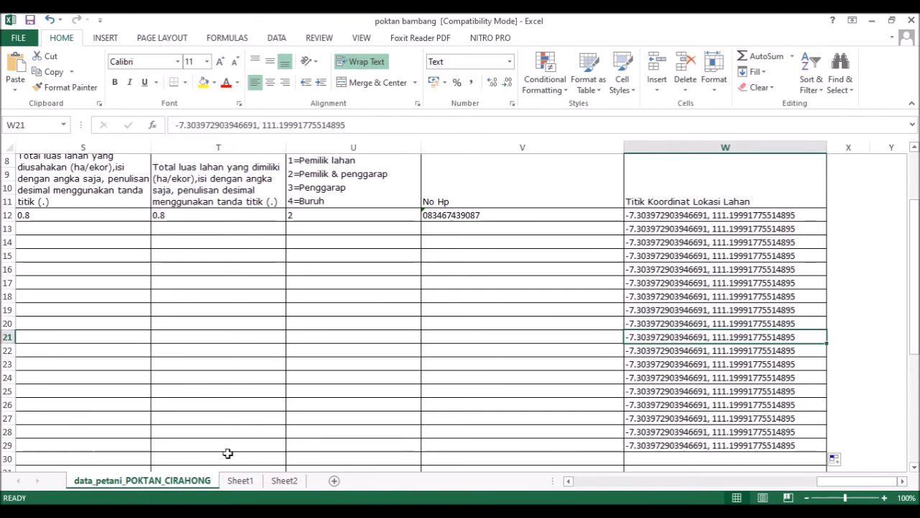
{"action": "left_click", "coordinate": [239, 482]}
{"action": "left_click", "coordinate": [284, 482]}
{"action": "left_click", "coordinate": [142, 481]}
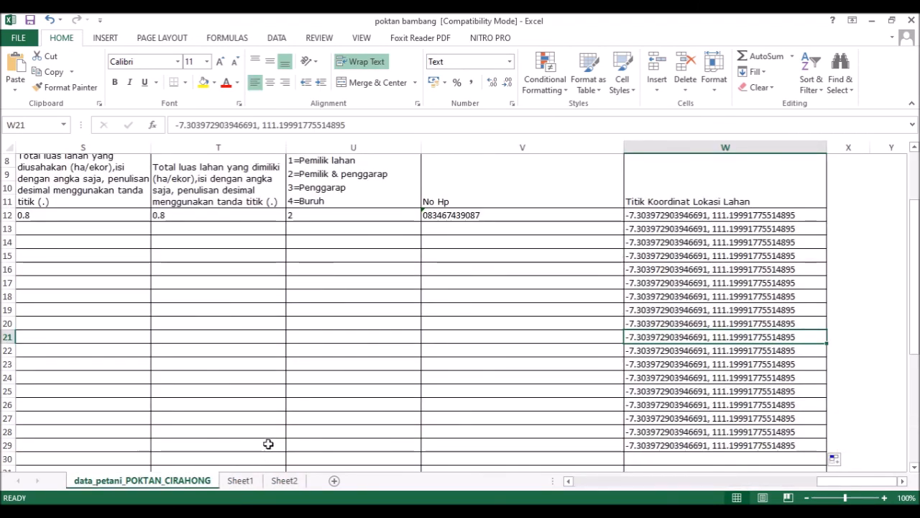
Step: Delete Sheet1 and Sheet2 so only data_petani_POKTAN_CIRAHONG remains, then return to the upload page
{"action": "right_click", "coordinate": [238, 481]}
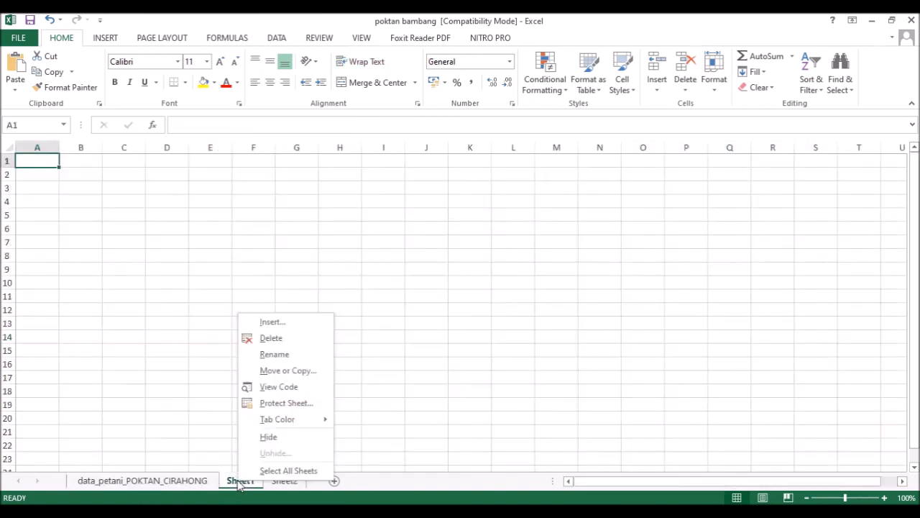
{"action": "left_click", "coordinate": [273, 338]}
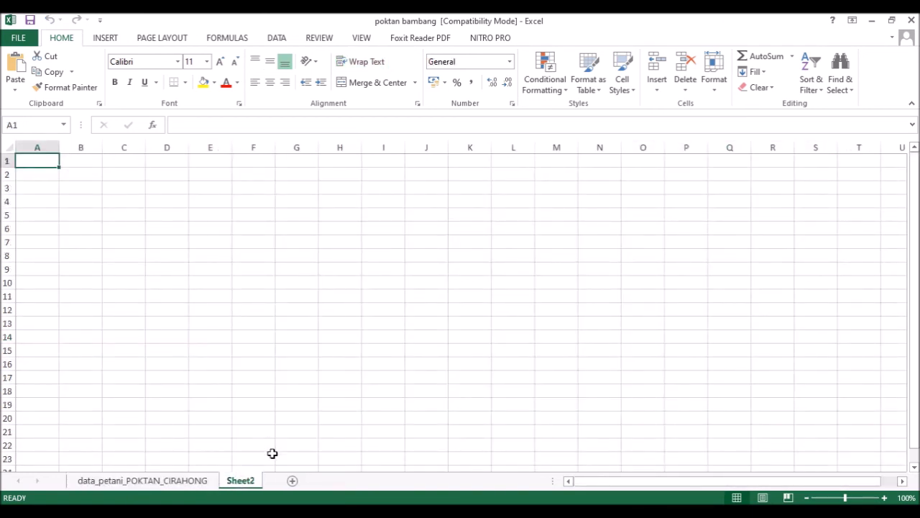
{"action": "right_click", "coordinate": [248, 481]}
{"action": "left_click", "coordinate": [288, 342]}
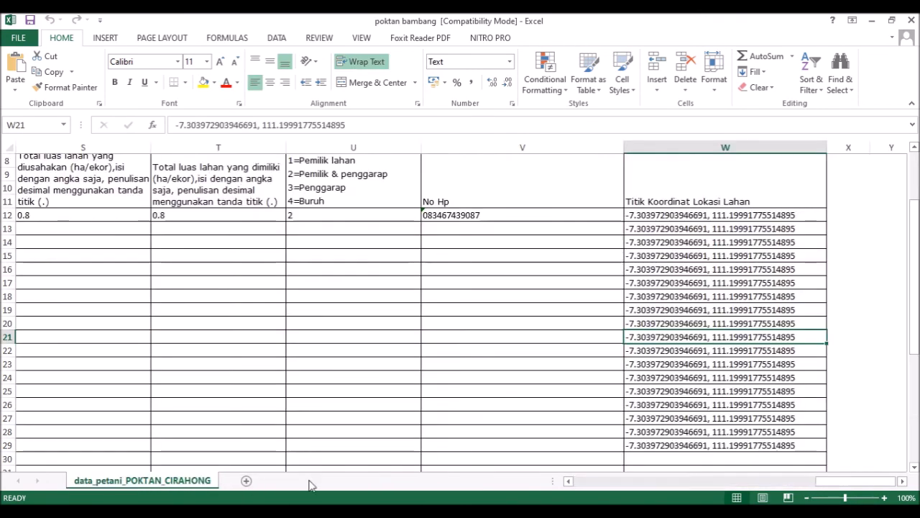
{"action": "mouse_move", "coordinate": [343, 512]}
{"action": "left_click", "coordinate": [343, 460]}
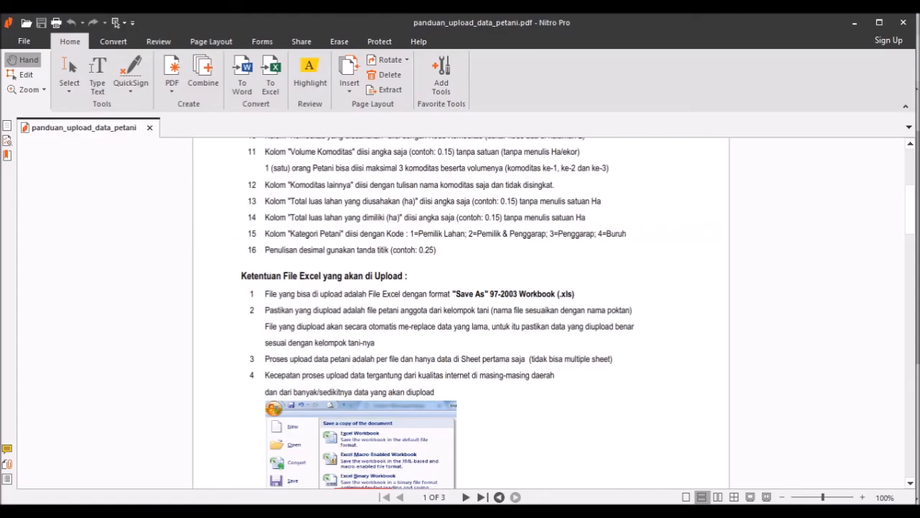
Step: Review the guide's rule on saving as an Excel 97-2003 .xls workbook, then bring up Data Simluh NEW
{"action": "left_click", "coordinate": [303, 512]}
{"action": "scroll", "coordinate": [597, 332], "scroll_direction": "down", "scroll_amount": 3}
{"action": "scroll", "coordinate": [602, 333], "scroll_direction": "up", "scroll_amount": 1}
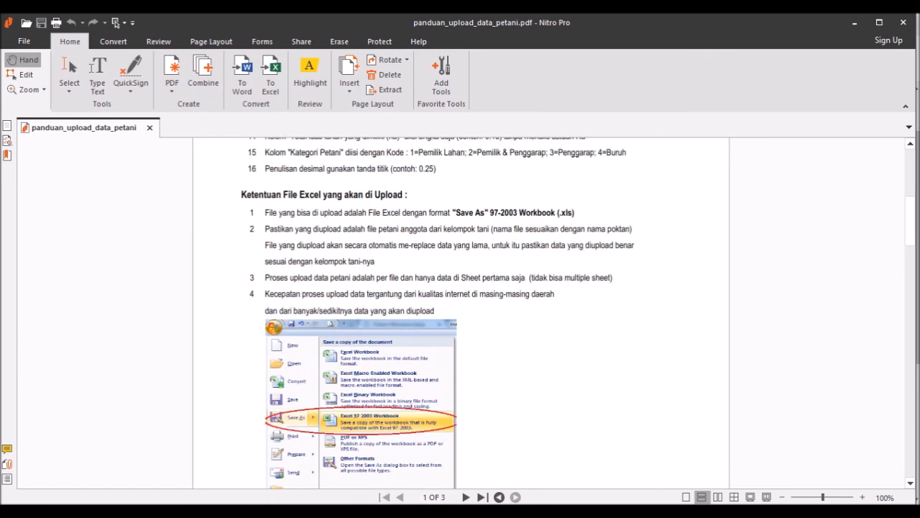
{"action": "left_click", "coordinate": [433, 483]}
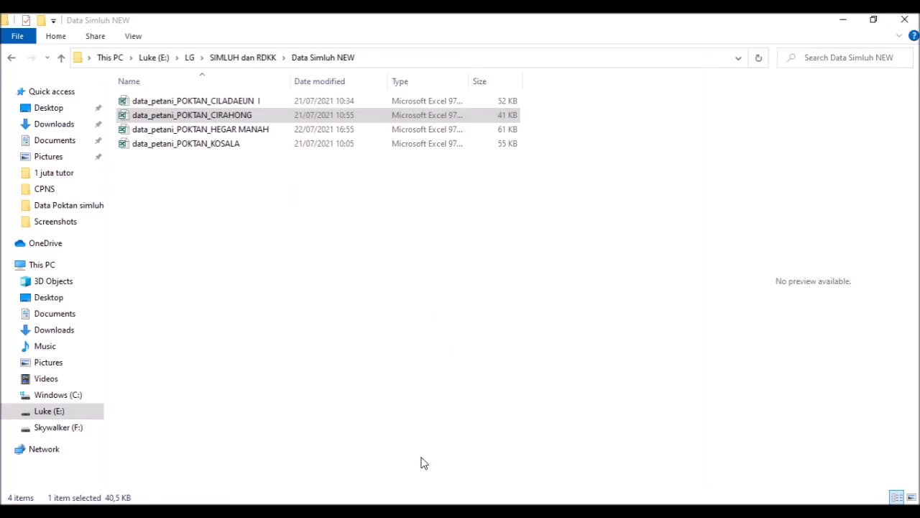
Step: Select the CILADAEUN, CIRAHONG, HEGAR MANAH and KOSALA farmer files in turn, then return to the guide
{"action": "left_click", "coordinate": [428, 271]}
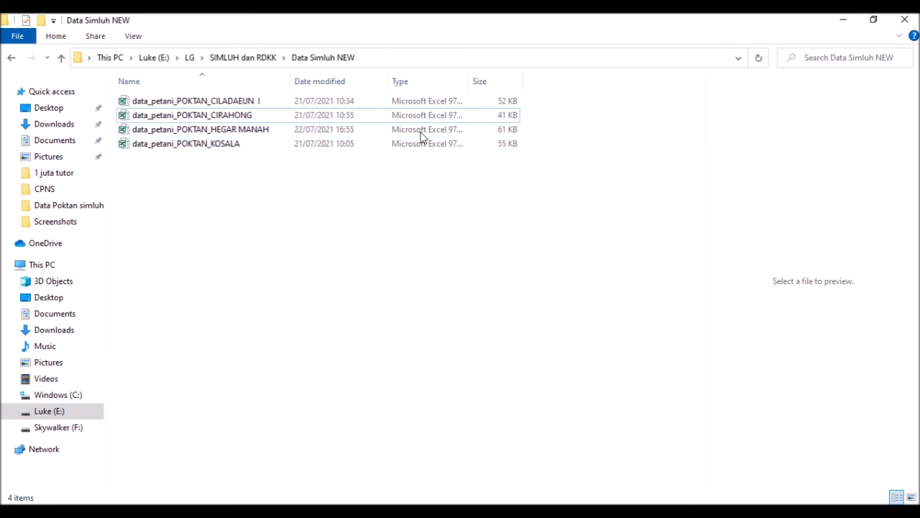
{"action": "left_click", "coordinate": [509, 104]}
{"action": "left_click", "coordinate": [513, 115]}
{"action": "left_click", "coordinate": [516, 130]}
{"action": "left_click", "coordinate": [512, 144]}
{"action": "left_click", "coordinate": [462, 202]}
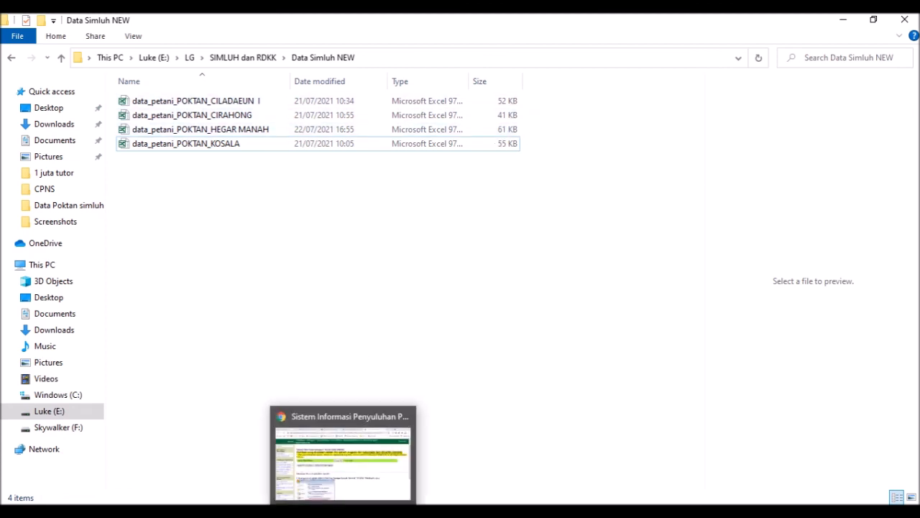
{"action": "left_click", "coordinate": [428, 363]}
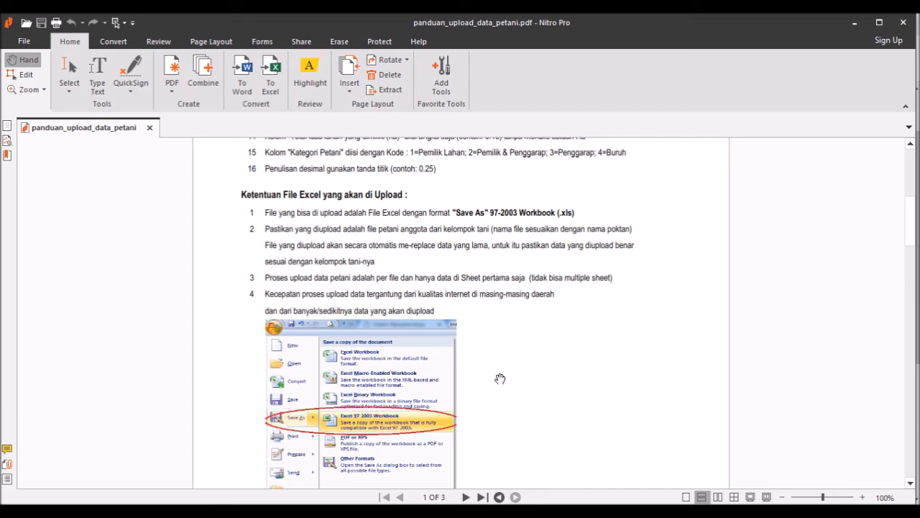
Step: Scroll the guide to the Excel 97-2003 Workbook Save As screenshot, then return to Data Simluh NEW
{"action": "scroll", "coordinate": [493, 350], "scroll_direction": "down", "scroll_amount": 1}
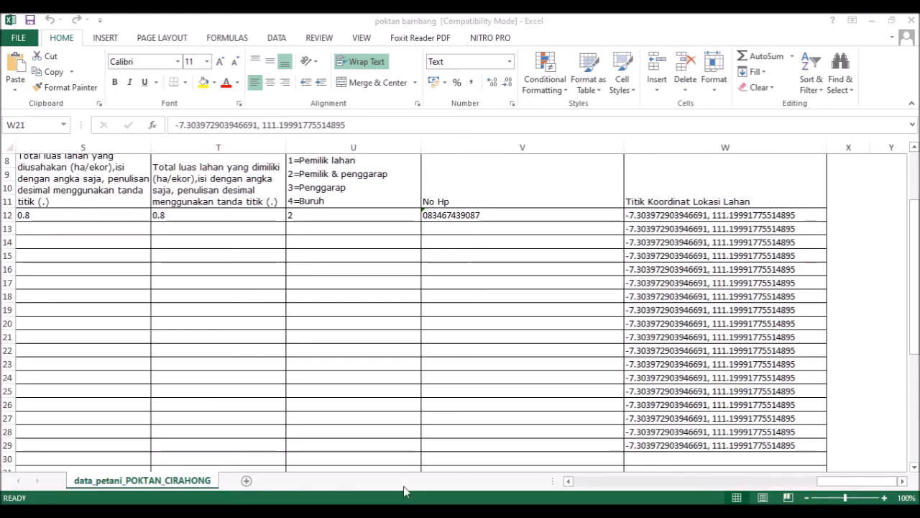
{"action": "left_click", "coordinate": [409, 458]}
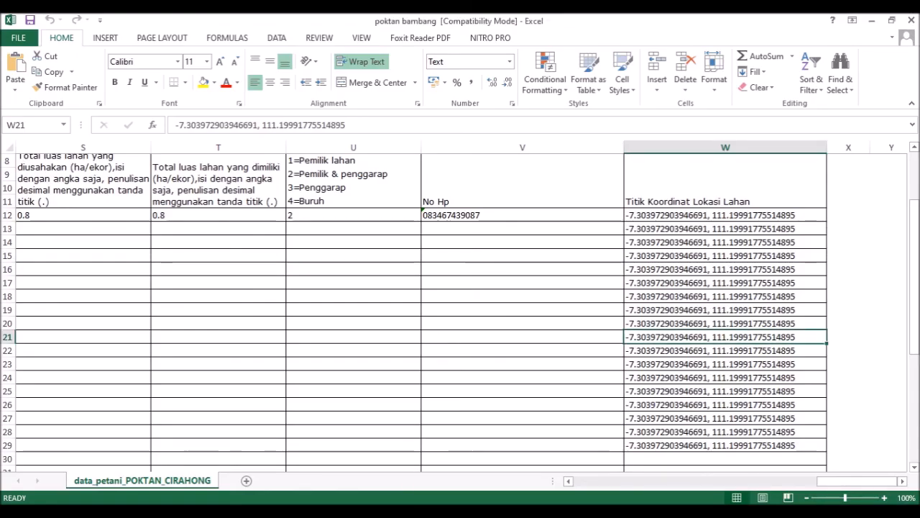
{"action": "left_click", "coordinate": [381, 447]}
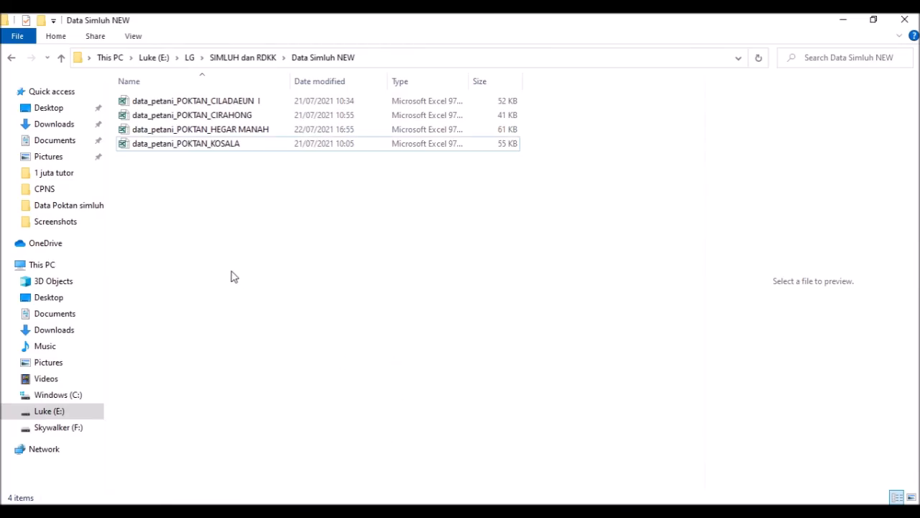
Step: Click through the CIRAHONG, HEGAR MANAH and KOSALA files, settling on data_petani_POKTAN_HEGAR MANAH
{"action": "left_click", "coordinate": [281, 120]}
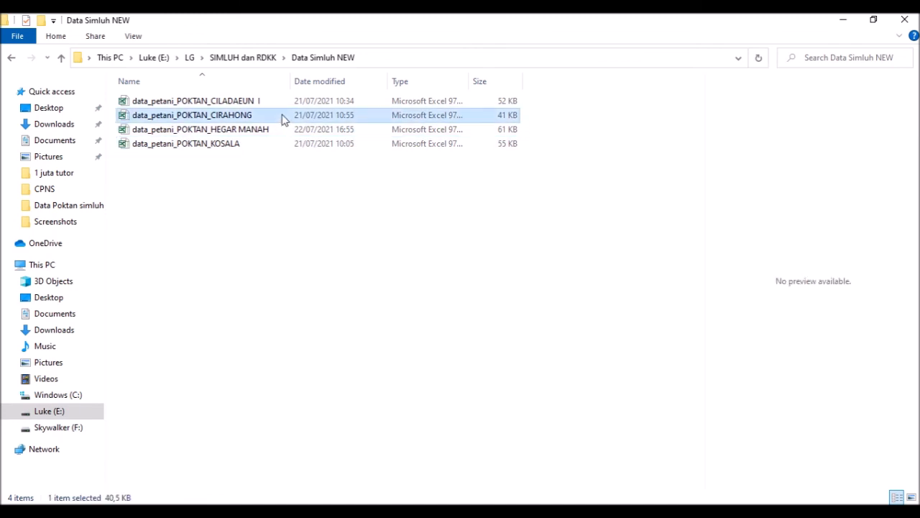
{"action": "left_click", "coordinate": [273, 130]}
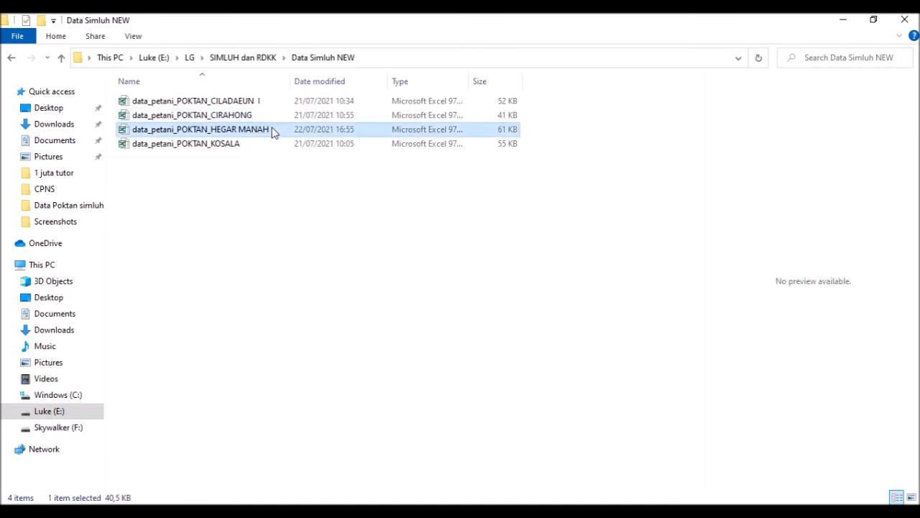
{"action": "left_click", "coordinate": [240, 144]}
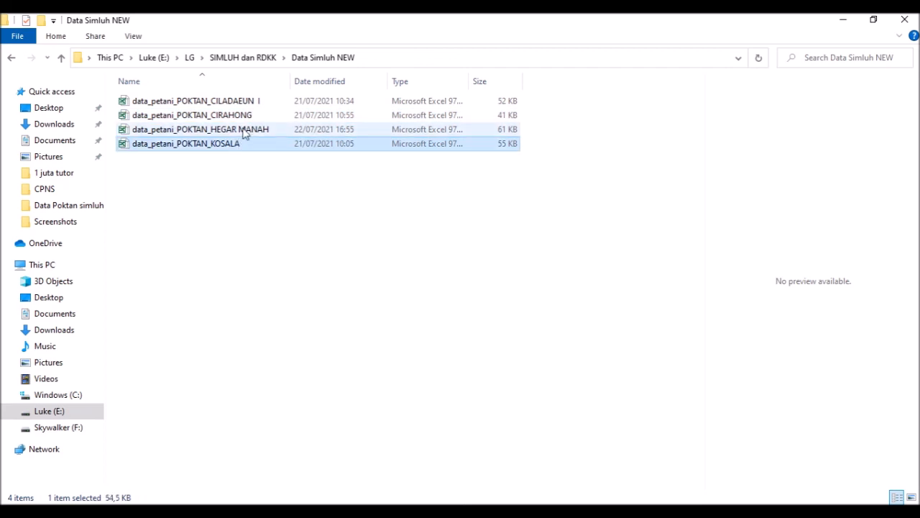
{"action": "left_click", "coordinate": [242, 134]}
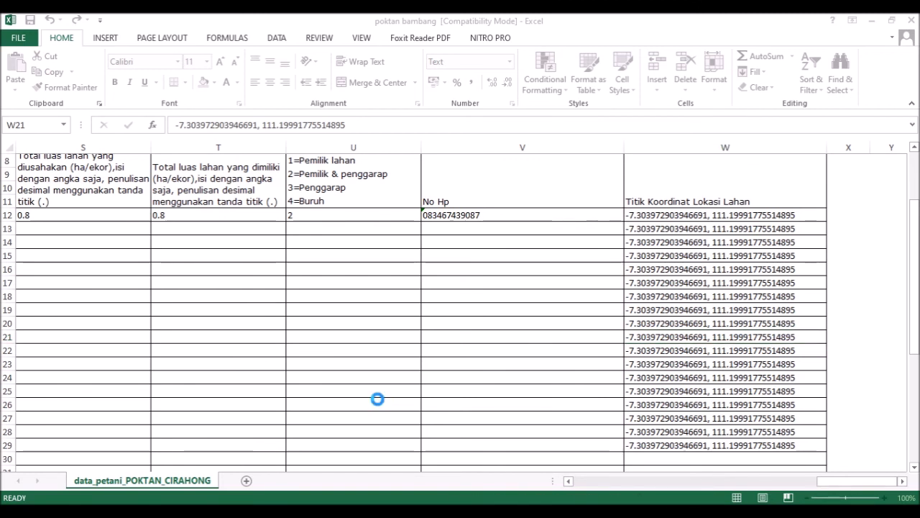
Step: Scroll the HEGAR MANAH farmer list to its last entry, 104, then switch back to the upload guide PDF
{"action": "scroll", "coordinate": [377, 399], "scroll_direction": "down", "scroll_amount": 7}
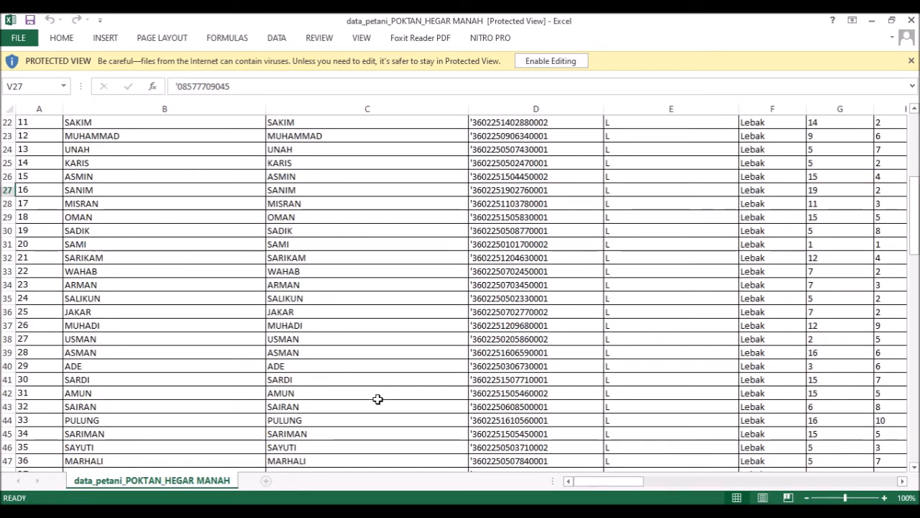
{"action": "scroll", "coordinate": [377, 399], "scroll_direction": "down", "scroll_amount": 20}
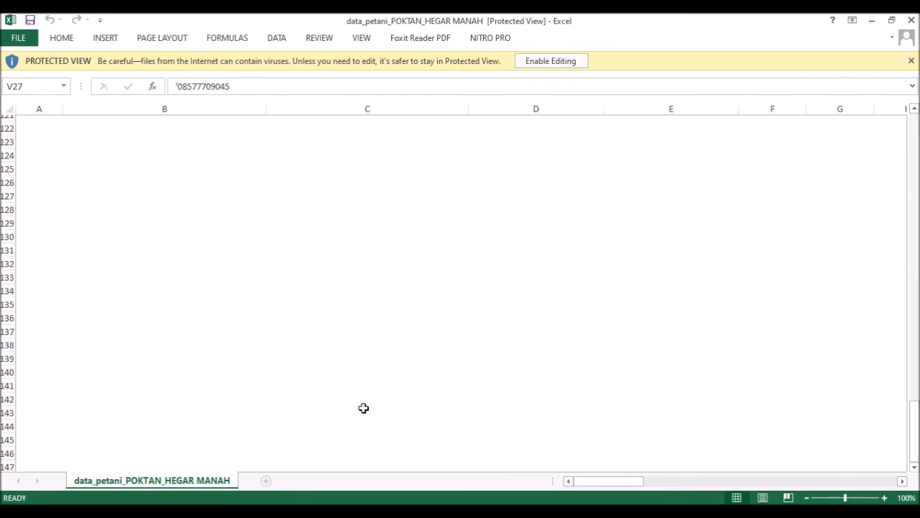
{"action": "scroll", "coordinate": [35, 166], "scroll_direction": "up", "scroll_amount": 3}
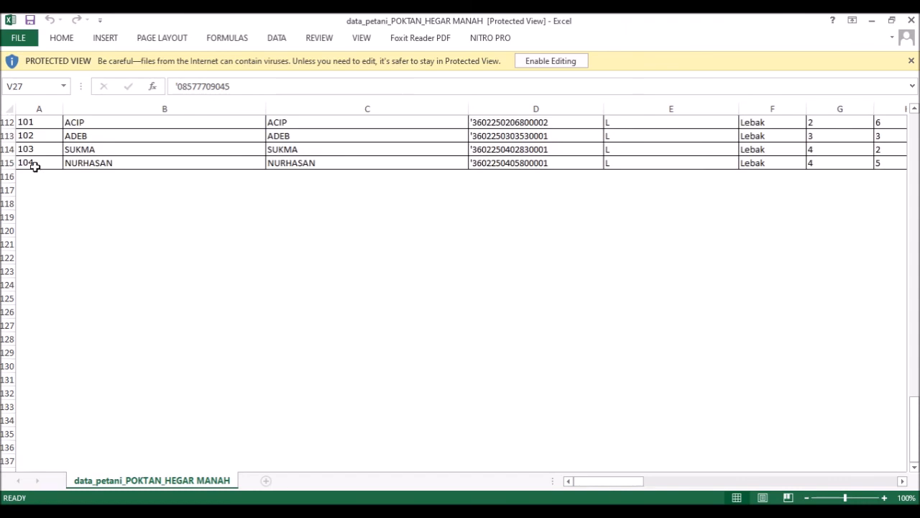
{"action": "scroll", "coordinate": [35, 166], "scroll_direction": "down", "scroll_amount": 3}
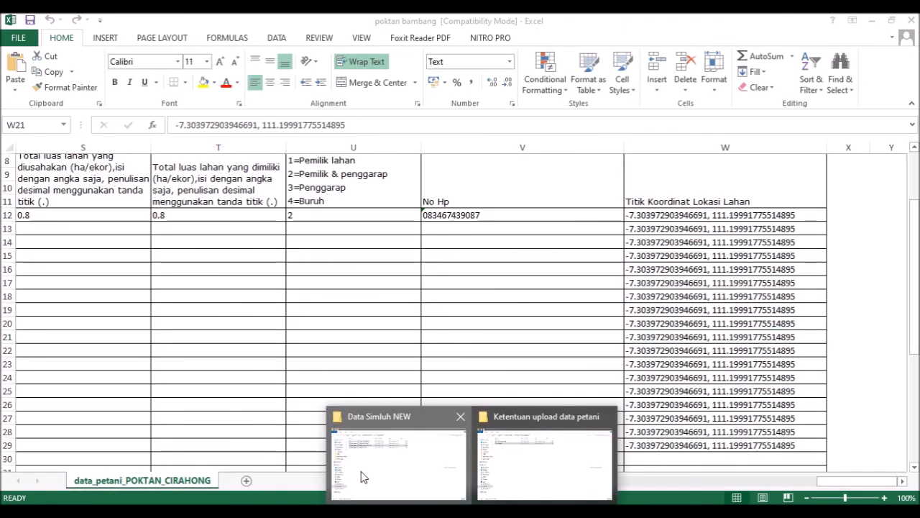
{"action": "left_click", "coordinate": [364, 480]}
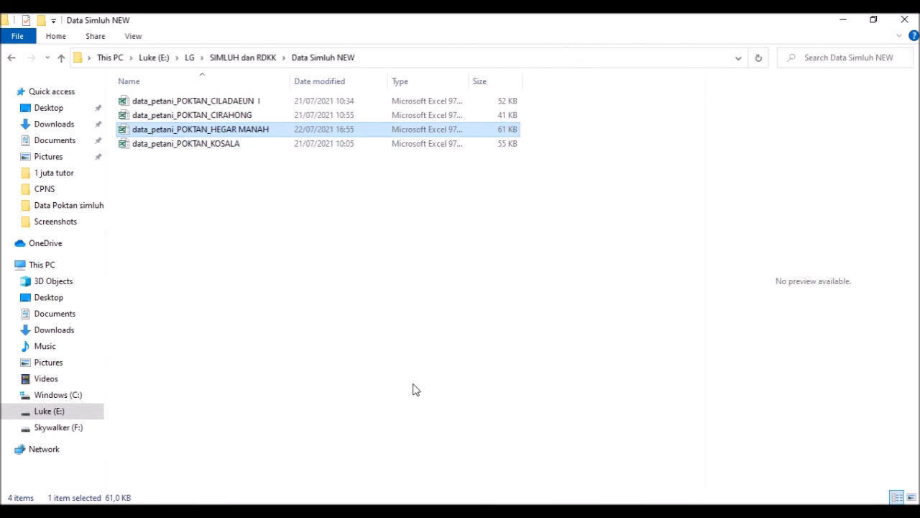
{"action": "left_click", "coordinate": [328, 511]}
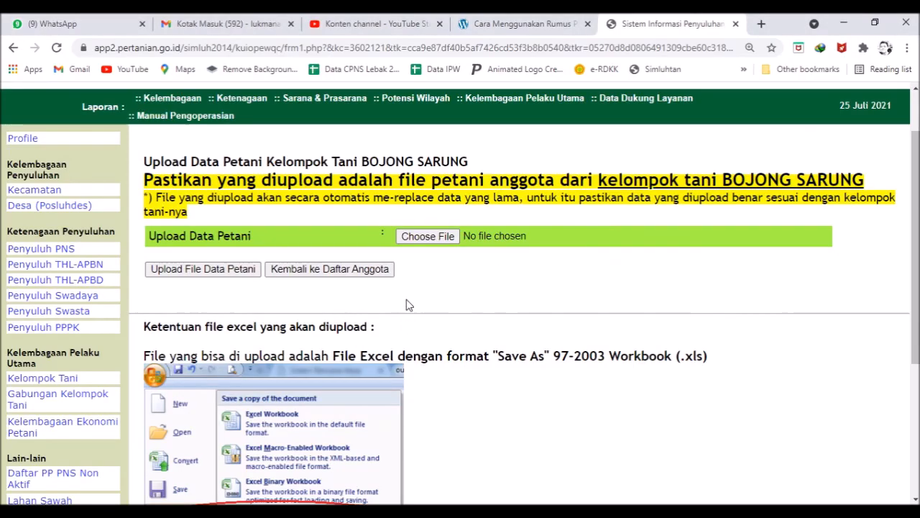
{"action": "left_click", "coordinate": [491, 511]}
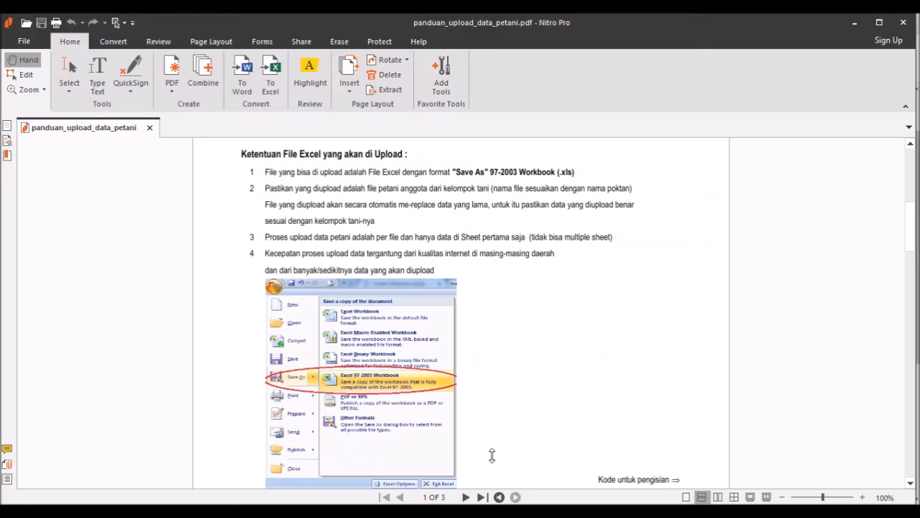
{"action": "scroll", "coordinate": [627, 293], "scroll_direction": "down", "scroll_amount": 3}
{"action": "scroll", "coordinate": [627, 285], "scroll_direction": "down", "scroll_amount": 3}
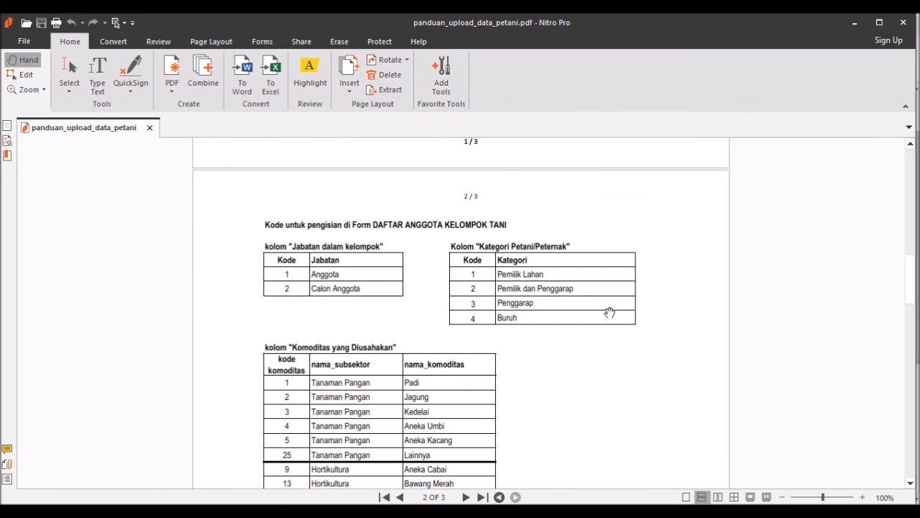
{"action": "scroll", "coordinate": [592, 328], "scroll_direction": "down", "scroll_amount": 10}
{"action": "scroll", "coordinate": [577, 339], "scroll_direction": "down", "scroll_amount": 10}
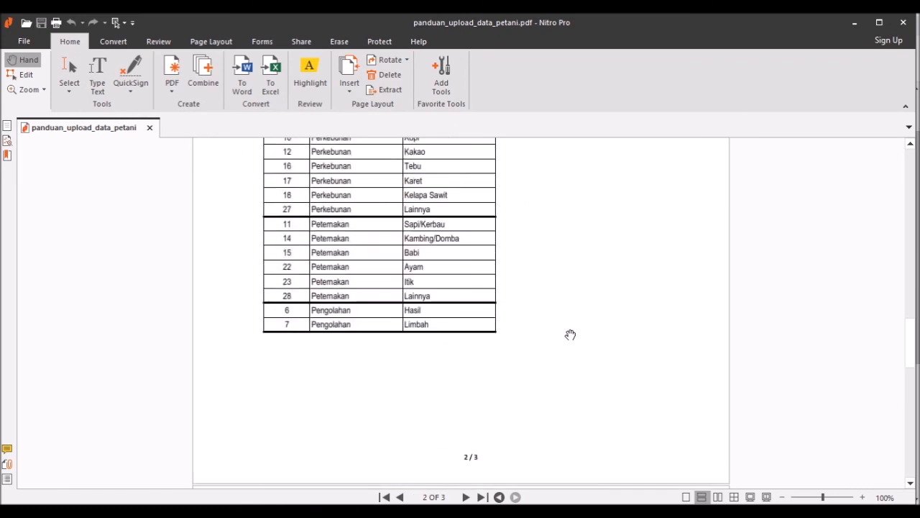
{"action": "scroll", "coordinate": [577, 305], "scroll_direction": "up", "scroll_amount": 2}
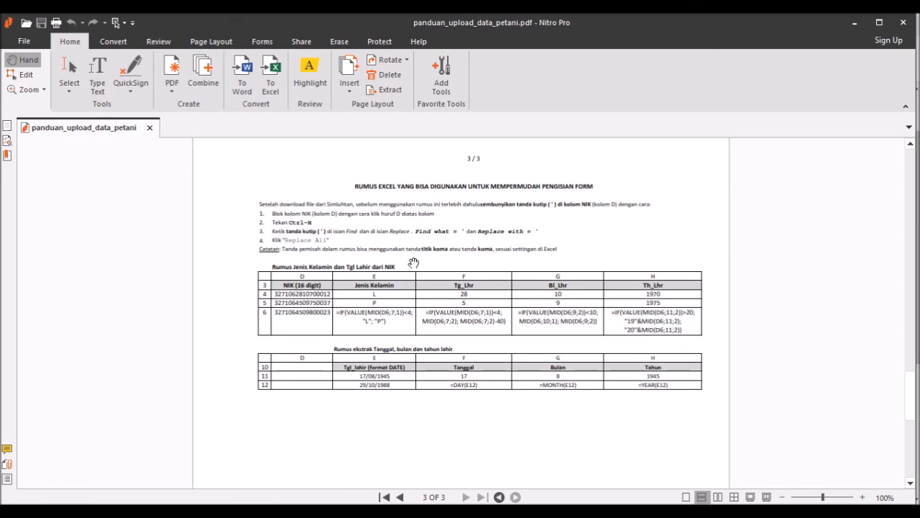
{"action": "scroll", "coordinate": [454, 329], "scroll_direction": "down", "scroll_amount": 2}
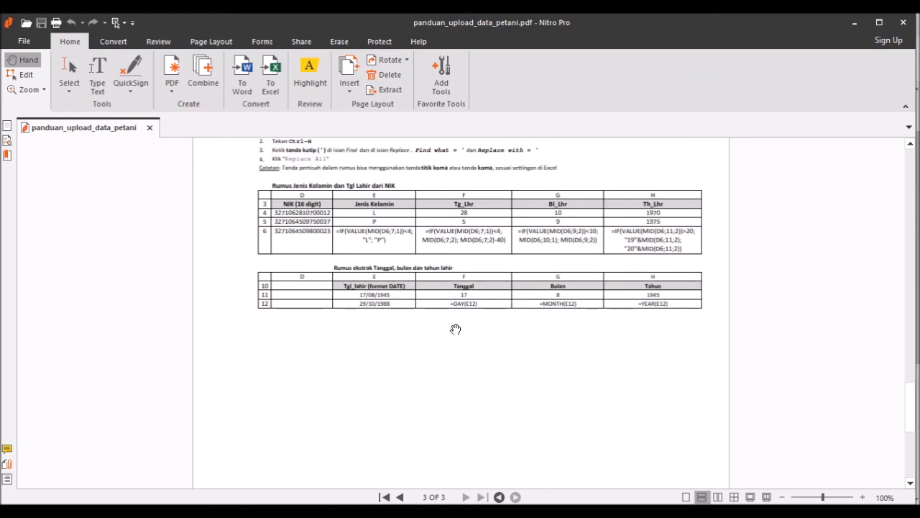
{"action": "scroll", "coordinate": [467, 329], "scroll_direction": "up", "scroll_amount": 1}
{"action": "scroll", "coordinate": [580, 248], "scroll_direction": "up", "scroll_amount": 1}
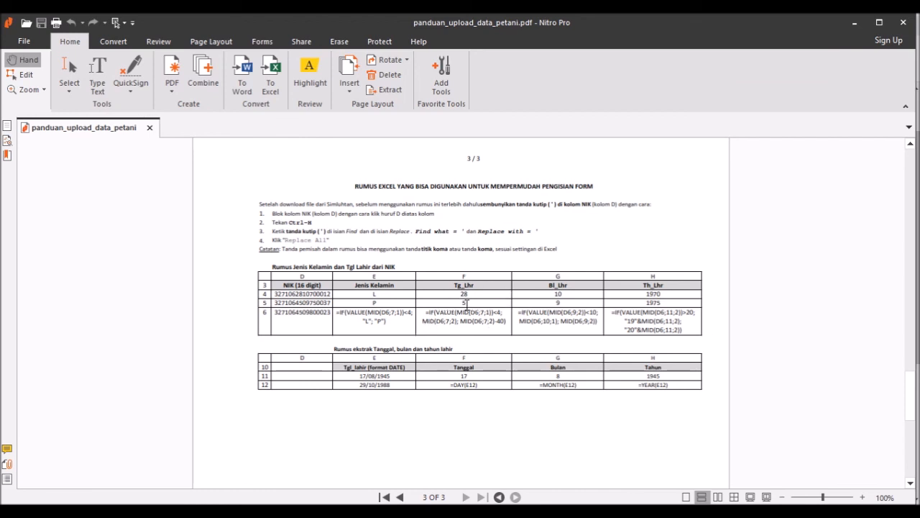
{"action": "scroll", "coordinate": [470, 307], "scroll_direction": "up", "scroll_amount": 15}
{"action": "scroll", "coordinate": [473, 348], "scroll_direction": "up", "scroll_amount": 10}
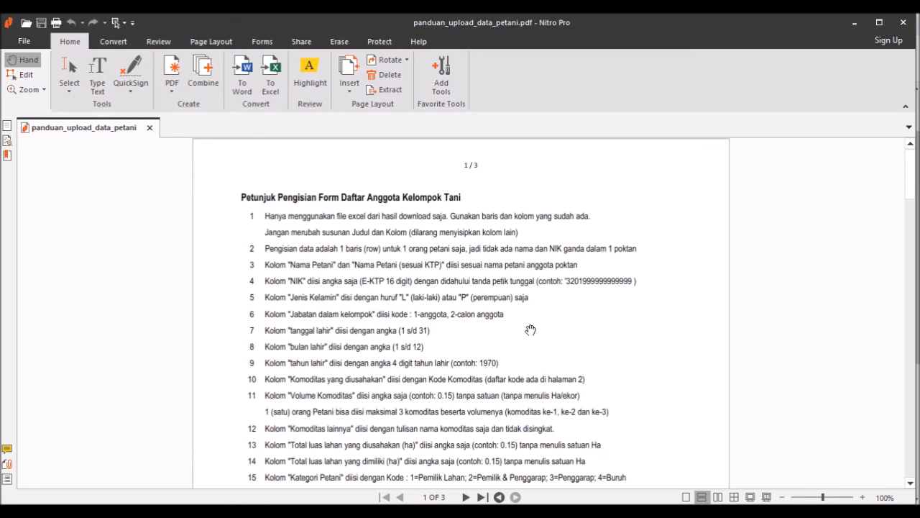
{"action": "scroll", "coordinate": [521, 332], "scroll_direction": "down", "scroll_amount": 1}
{"action": "scroll", "coordinate": [518, 335], "scroll_direction": "up", "scroll_amount": 1}
{"action": "scroll", "coordinate": [474, 286], "scroll_direction": "down", "scroll_amount": 3}
{"action": "scroll", "coordinate": [507, 299], "scroll_direction": "up", "scroll_amount": 3}
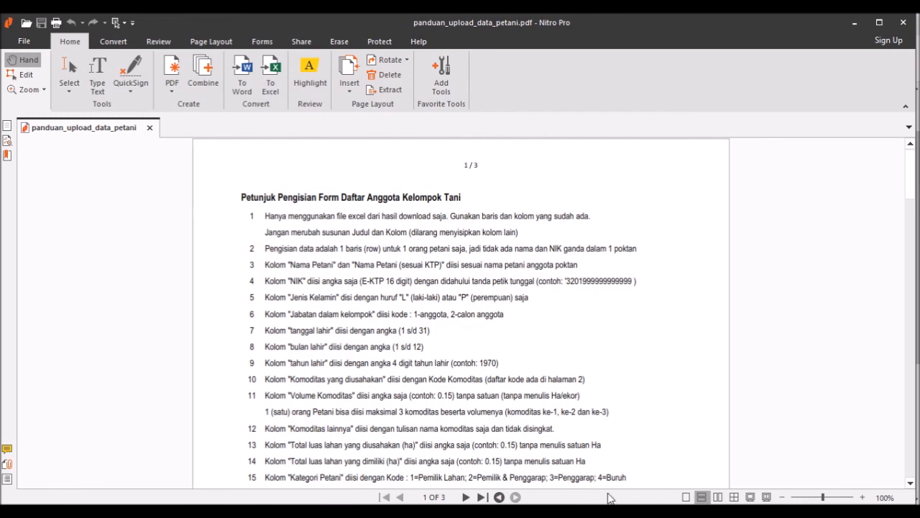